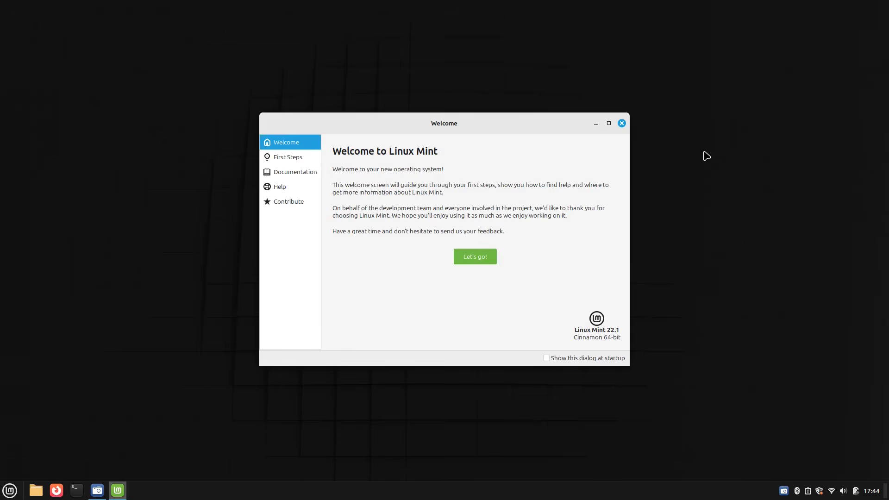
Review the General settings of the Auto FBI Surveillance Van Wi-Fi connection in Network Connections, and close without saving
{"action": "left_click_drag", "start_coordinate": [508, 123], "coordinate": [514, 147]}
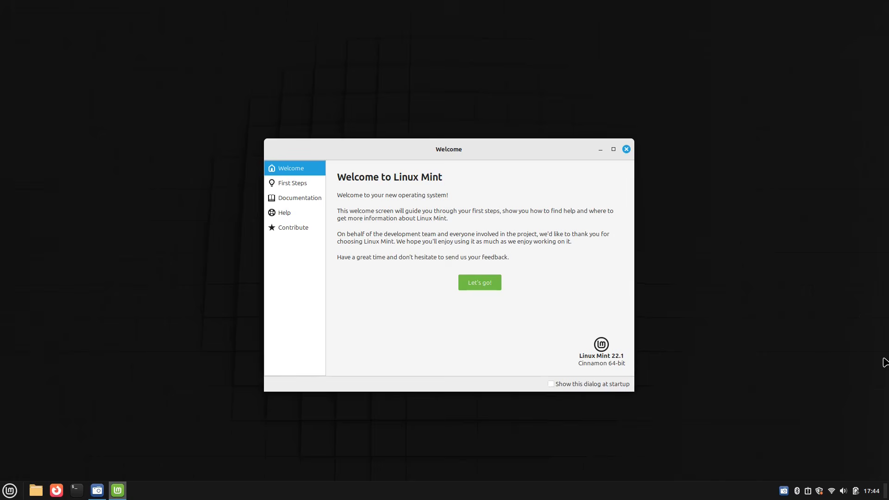
{"action": "left_click", "coordinate": [831, 490]}
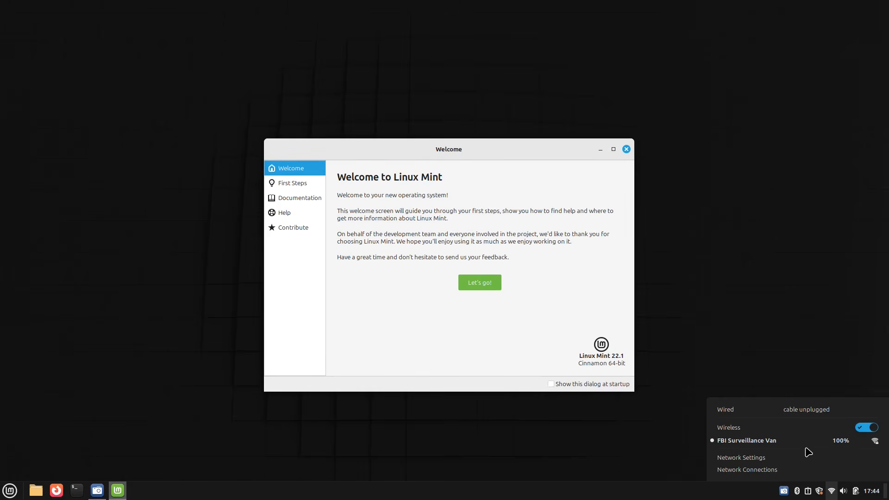
{"action": "left_click", "coordinate": [774, 469]}
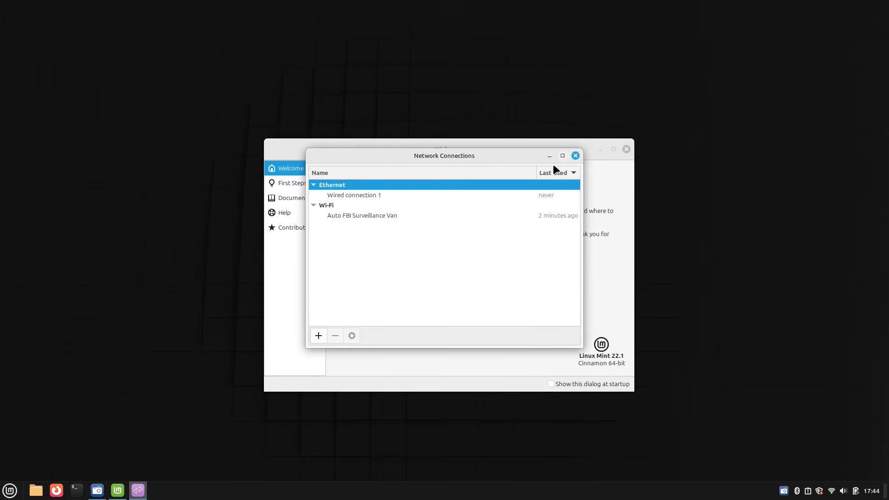
{"action": "left_click", "coordinate": [367, 217]}
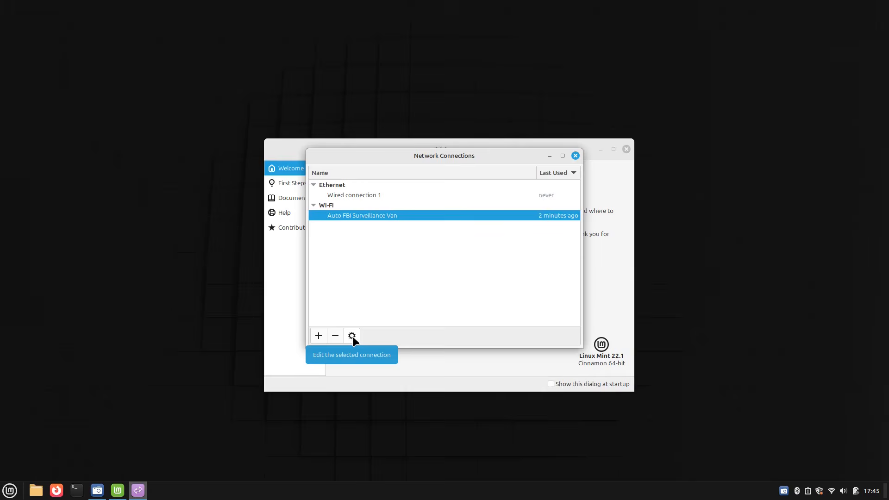
{"action": "left_click", "coordinate": [358, 336]}
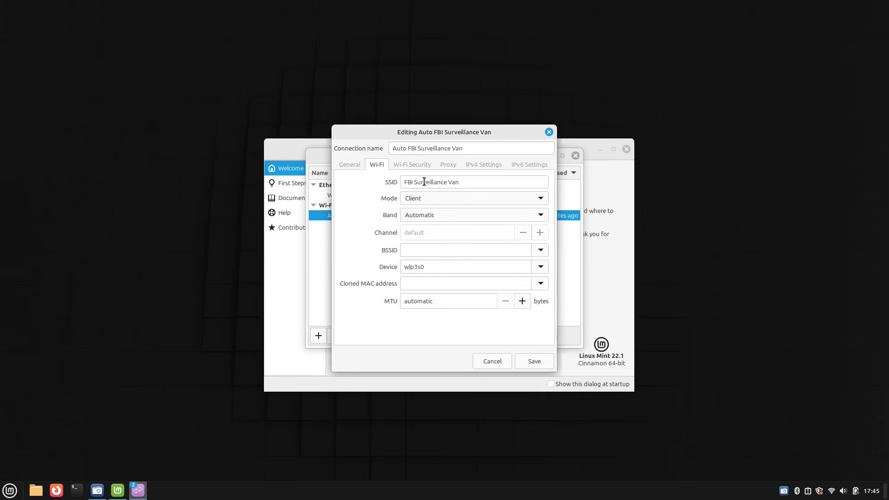
{"action": "left_click", "coordinate": [351, 166]}
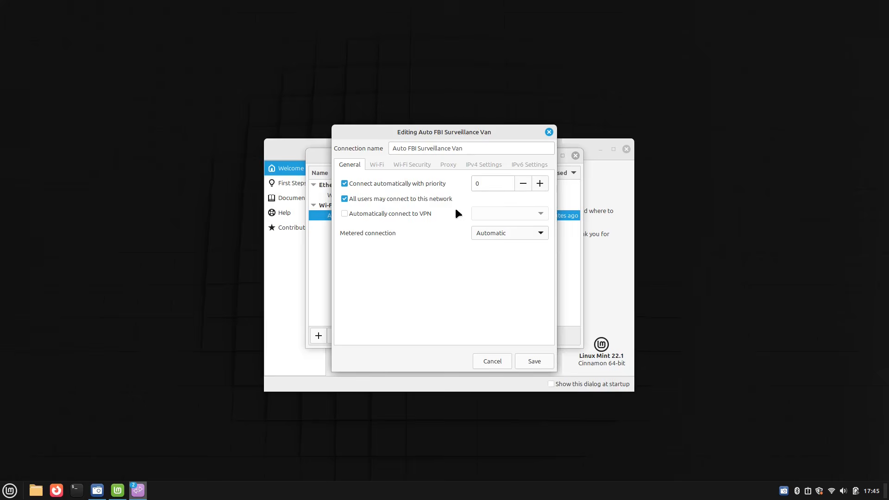
{"action": "left_click", "coordinate": [548, 131]}
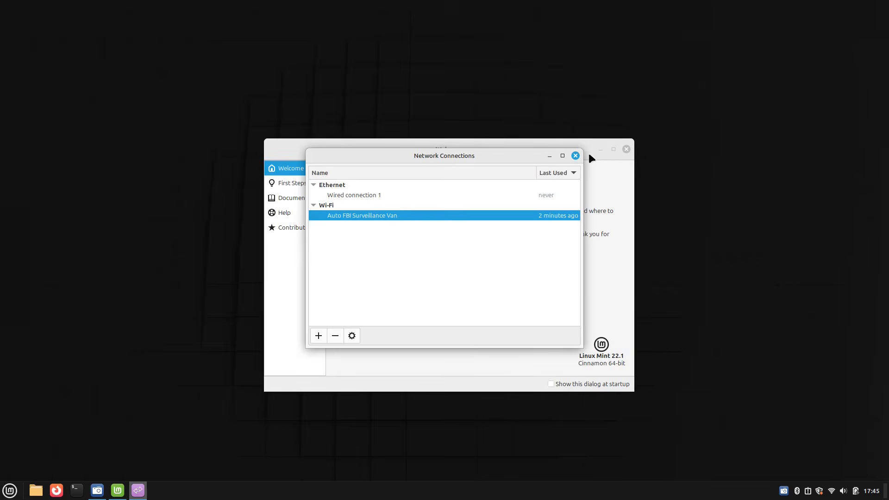
{"action": "left_click", "coordinate": [576, 155]}
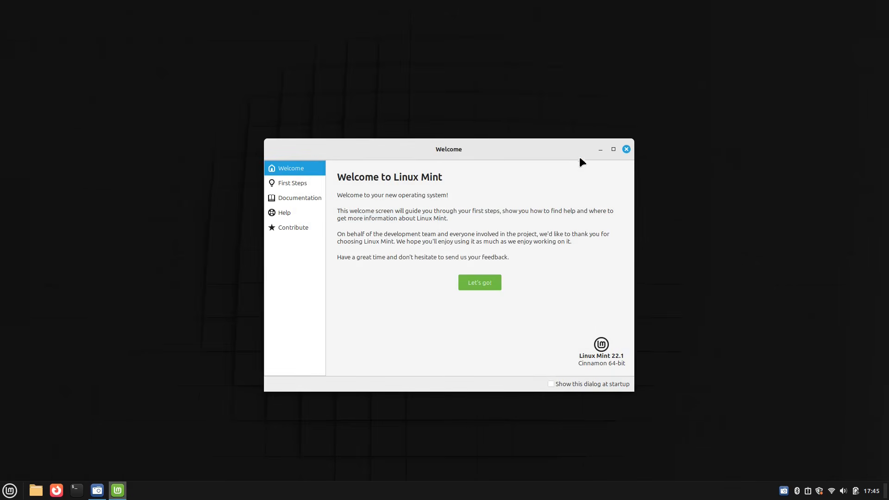
Look through the connection types available for a new network connection, and close Network Connections without creating one
{"action": "left_click", "coordinate": [835, 491]}
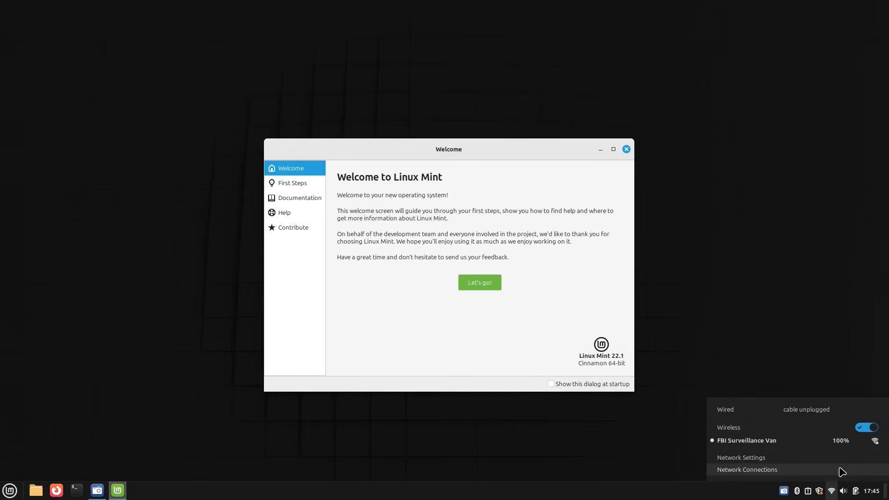
{"action": "left_click", "coordinate": [761, 470]}
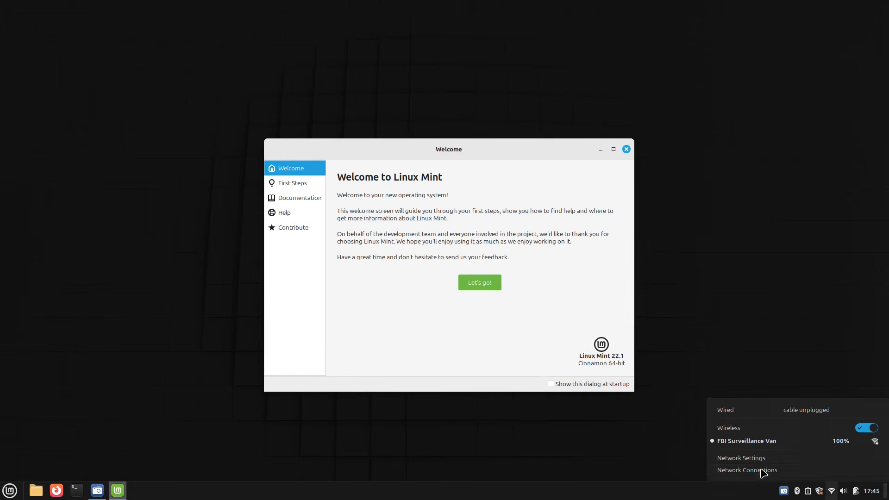
{"action": "left_click", "coordinate": [318, 336]}
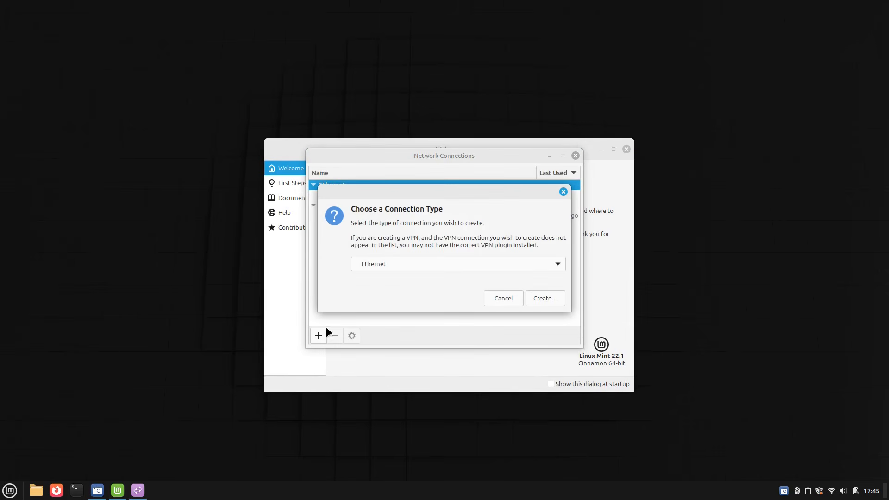
{"action": "left_click", "coordinate": [435, 263]}
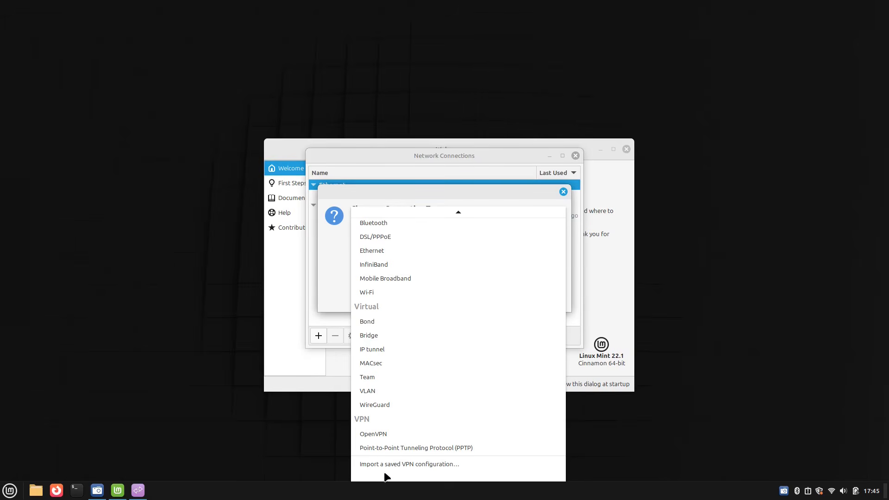
{"action": "left_click", "coordinate": [563, 189]}
{"action": "left_click", "coordinate": [564, 192]}
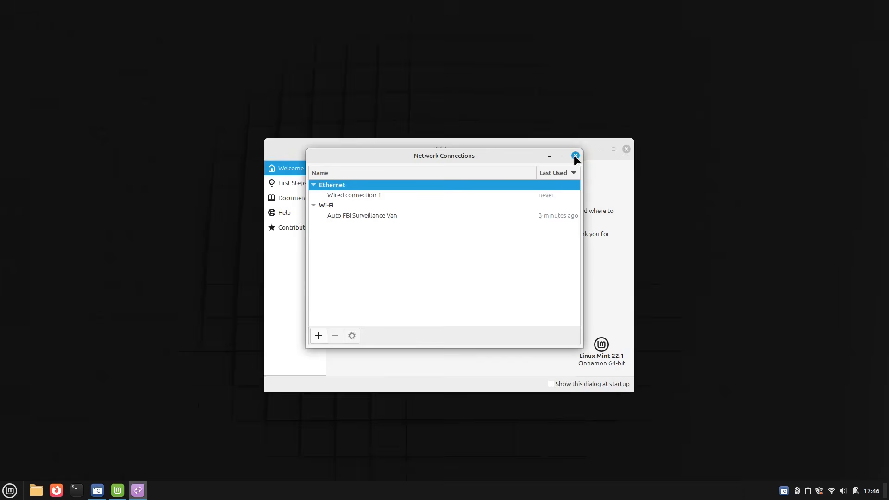
{"action": "left_click", "coordinate": [575, 156]}
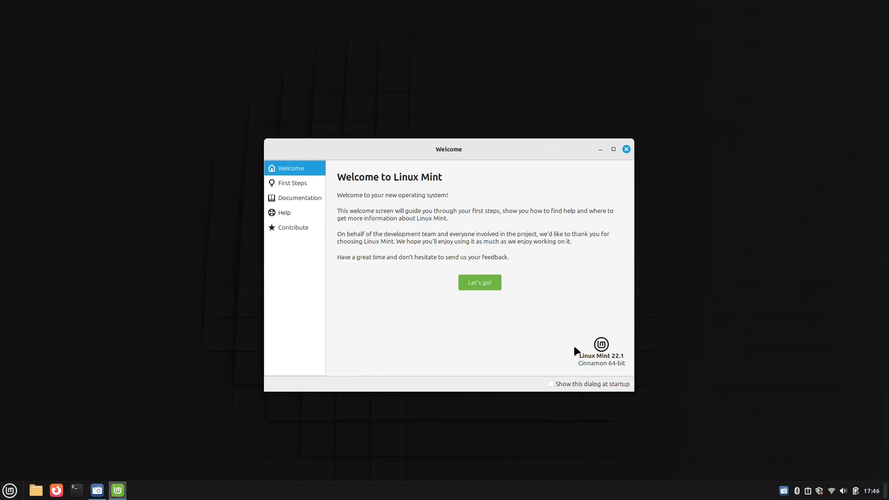
{"action": "left_click", "coordinate": [99, 493]}
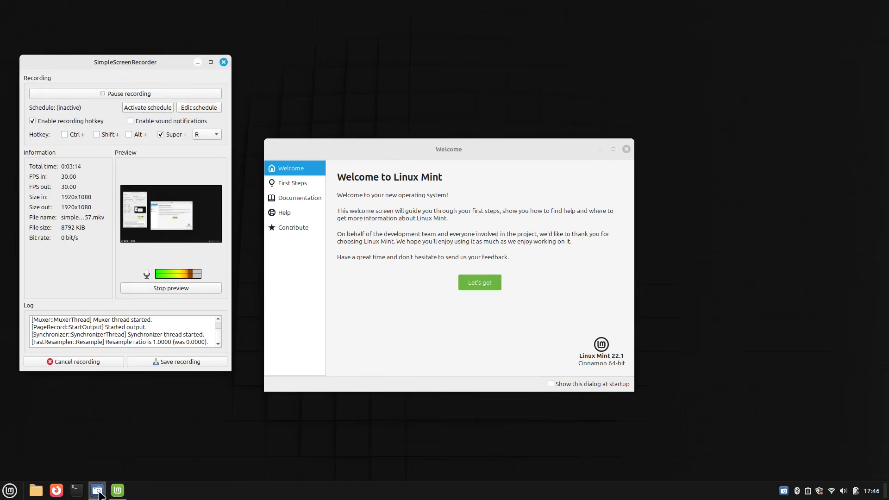
{"action": "left_click", "coordinate": [98, 491]}
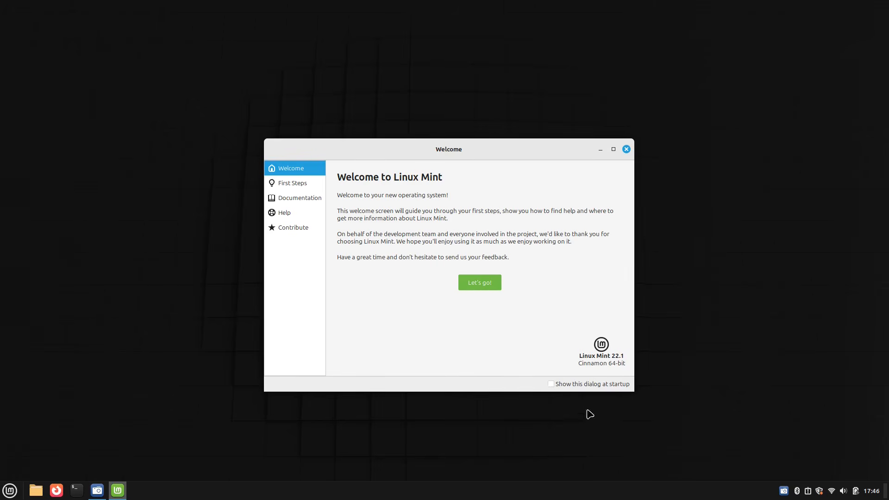
{"action": "left_click", "coordinate": [551, 384]}
{"action": "left_click", "coordinate": [551, 384]}
Find Startup Applications by searching for "auto" and disable Support for NVIDIA Prime at startup
{"action": "left_click", "coordinate": [14, 491]}
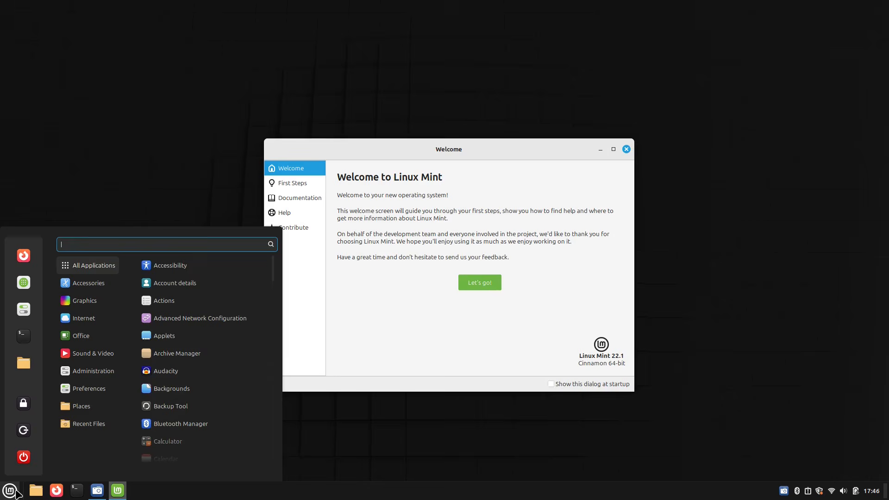
{"action": "type", "text": "auto"}
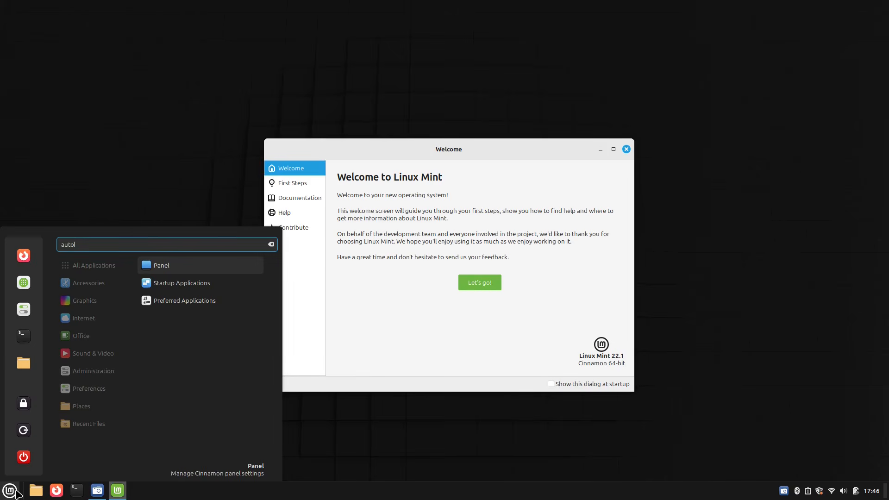
{"action": "left_click", "coordinate": [198, 283]}
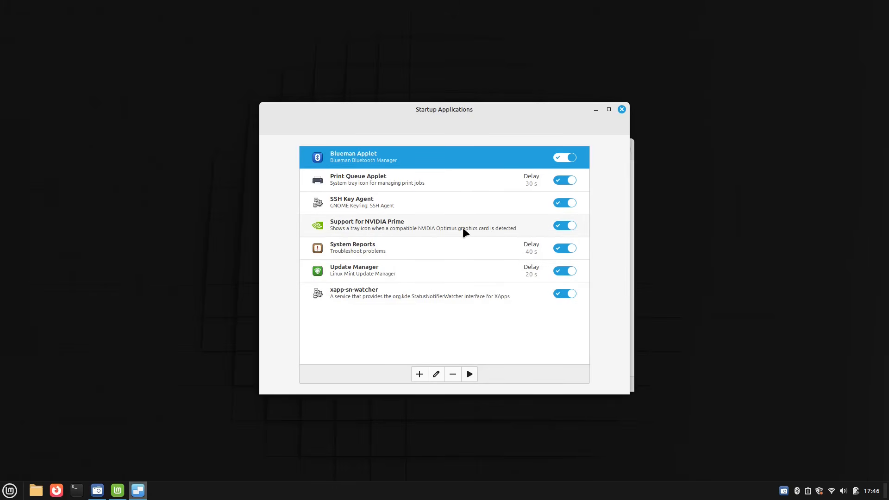
{"action": "left_click", "coordinate": [558, 226]}
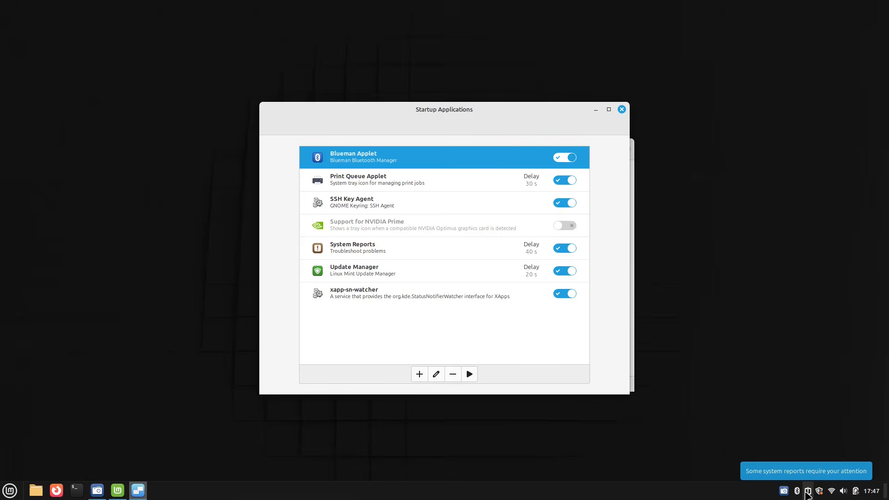
Open System Reports and read through the complete system information listing
{"action": "left_click", "coordinate": [808, 492]}
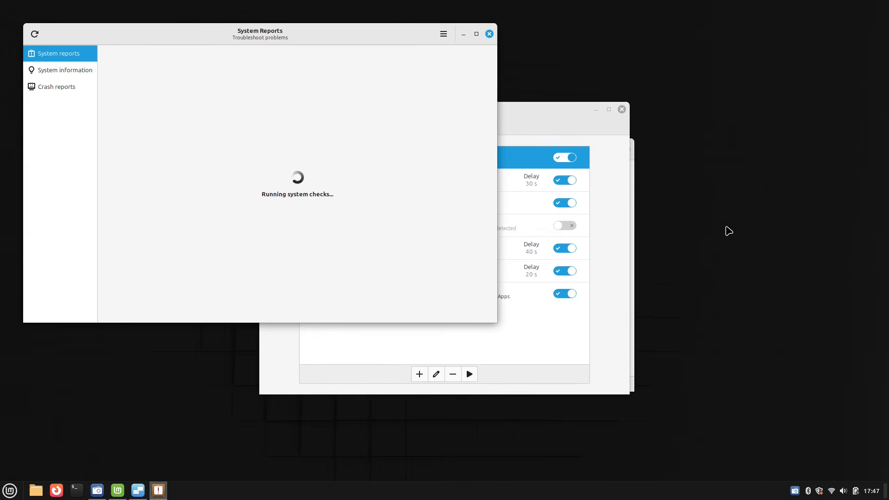
{"action": "left_click_drag", "start_coordinate": [285, 32], "coordinate": [443, 74]}
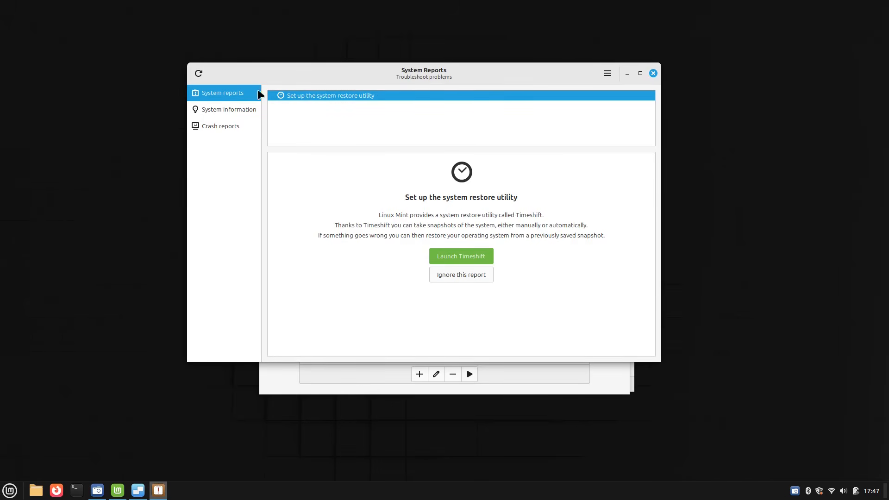
{"action": "left_click", "coordinate": [236, 113]}
{"action": "scroll", "coordinate": [529, 171], "scroll_direction": "down", "scroll_amount": 15}
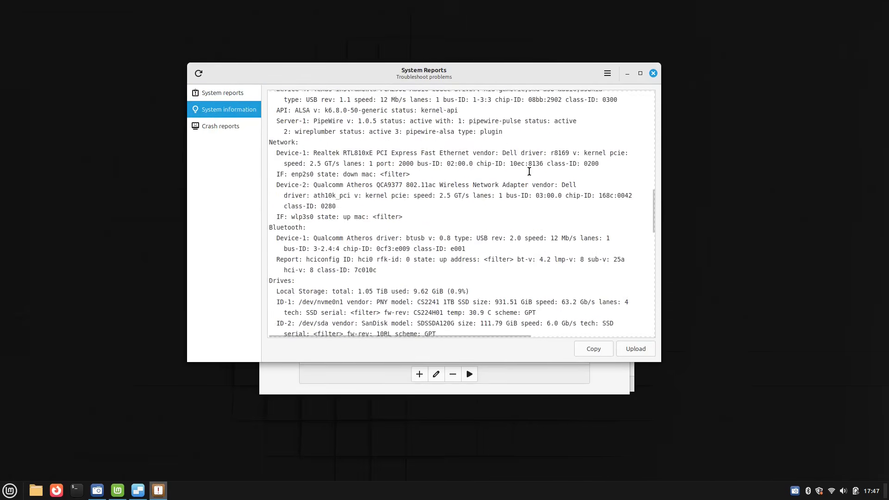
{"action": "scroll", "coordinate": [530, 172], "scroll_direction": "down", "scroll_amount": 8}
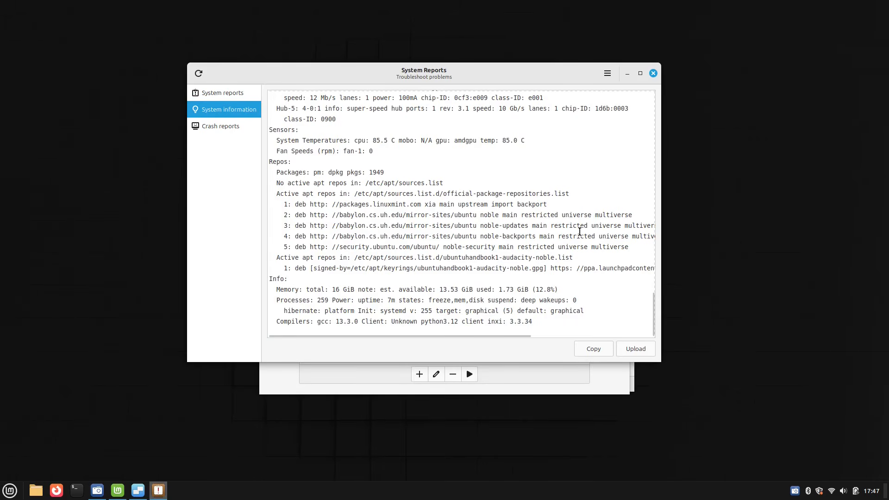
{"action": "scroll", "coordinate": [580, 231], "scroll_direction": "up", "scroll_amount": 20}
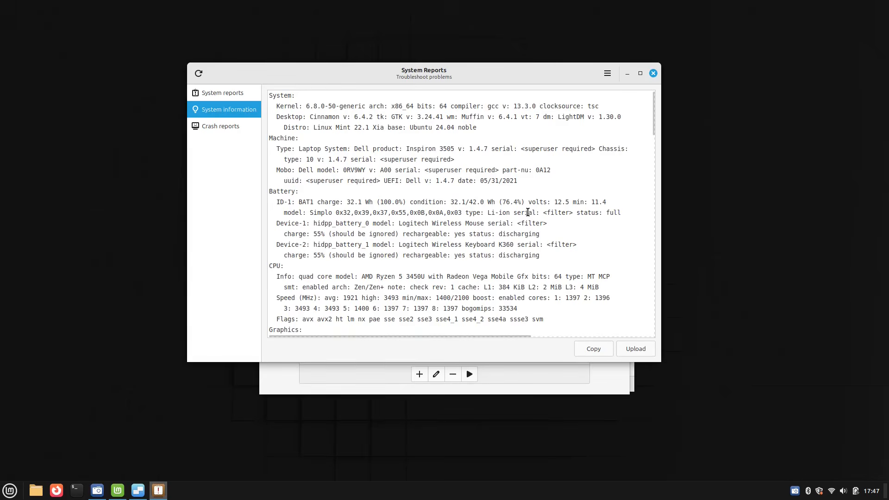
{"action": "scroll", "coordinate": [521, 213], "scroll_direction": "down", "scroll_amount": 10}
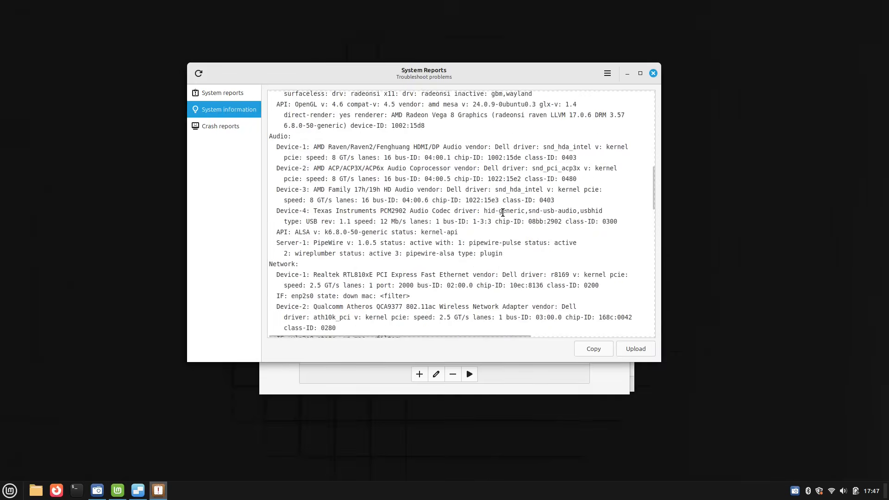
{"action": "scroll", "coordinate": [502, 213], "scroll_direction": "down", "scroll_amount": 7}
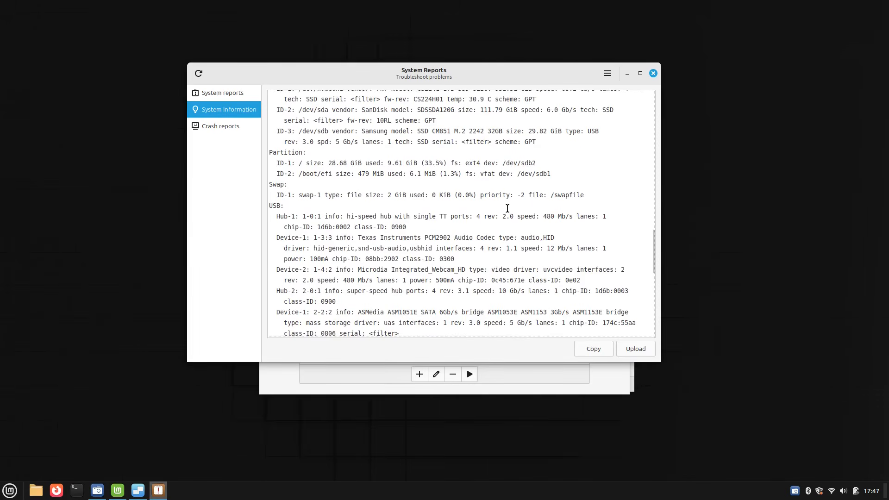
{"action": "scroll", "coordinate": [527, 187], "scroll_direction": "down", "scroll_amount": 10}
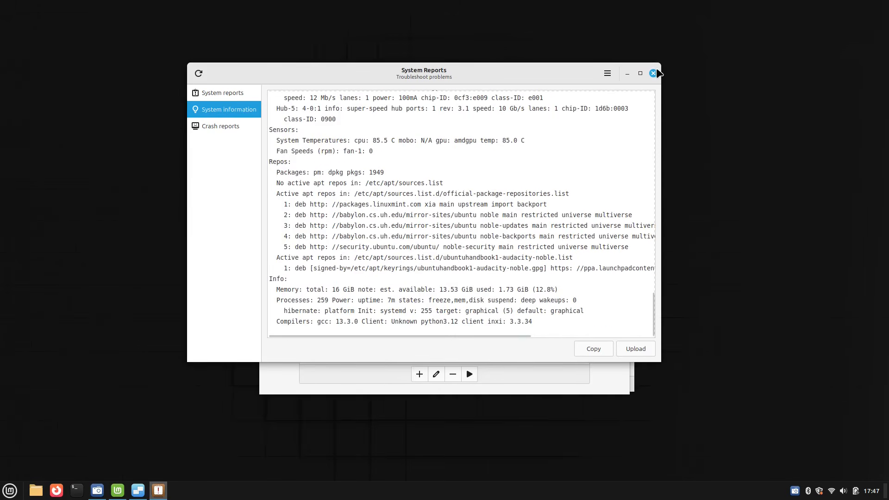
Check the crash reports and the system restore report, and close System Reports and Startup Applications
{"action": "left_click", "coordinate": [215, 129]}
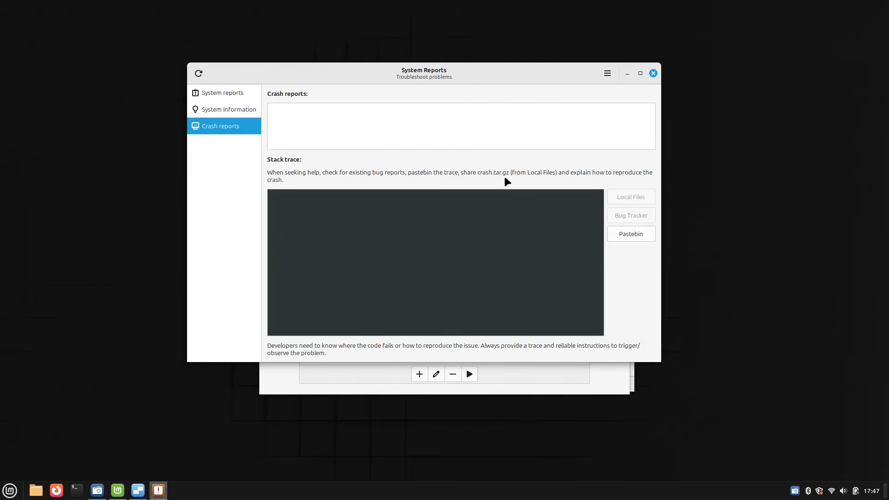
{"action": "left_click", "coordinate": [234, 96]}
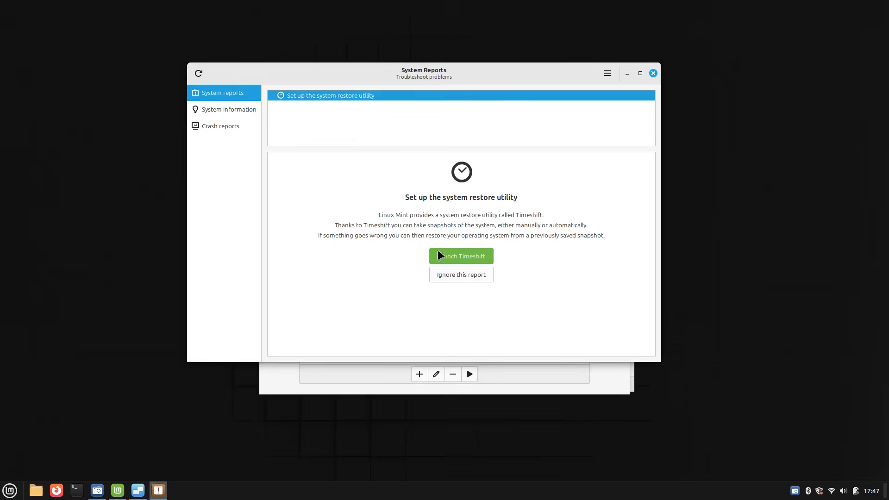
{"action": "left_click", "coordinate": [653, 73]}
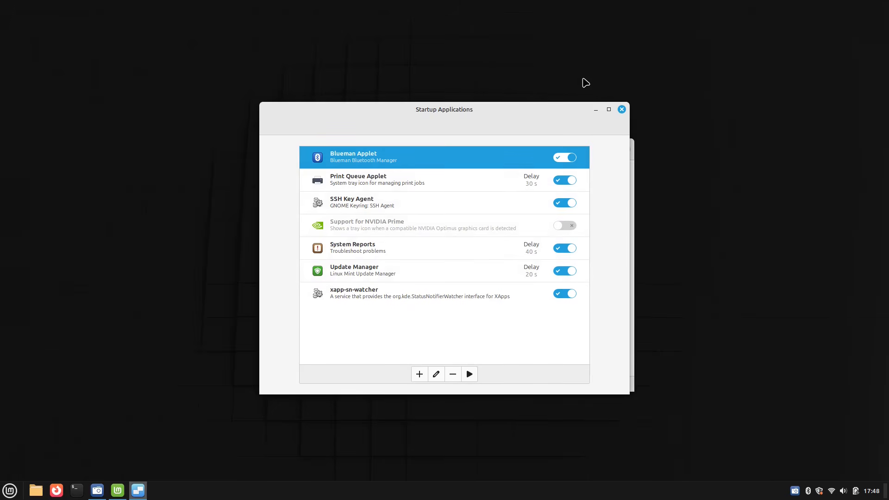
{"action": "left_click", "coordinate": [622, 110]}
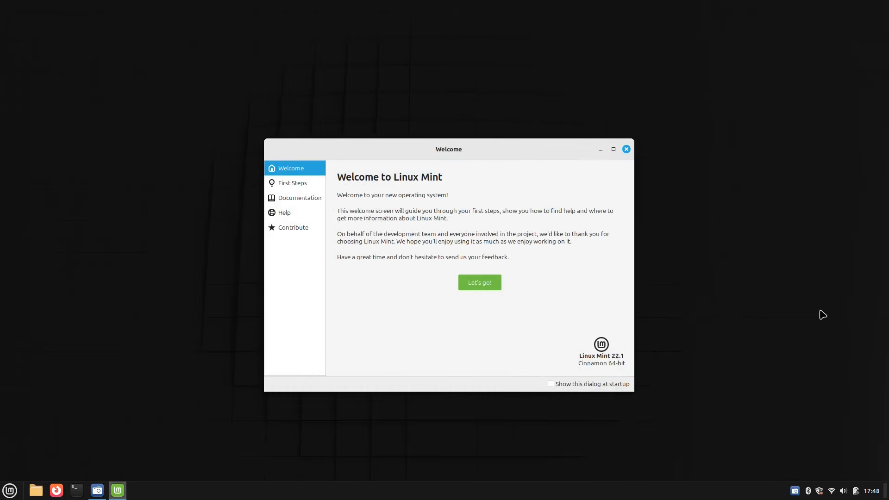
Launch the Desktop Colors settings from the First Steps section of the Welcome window
{"action": "left_click", "coordinate": [285, 181]}
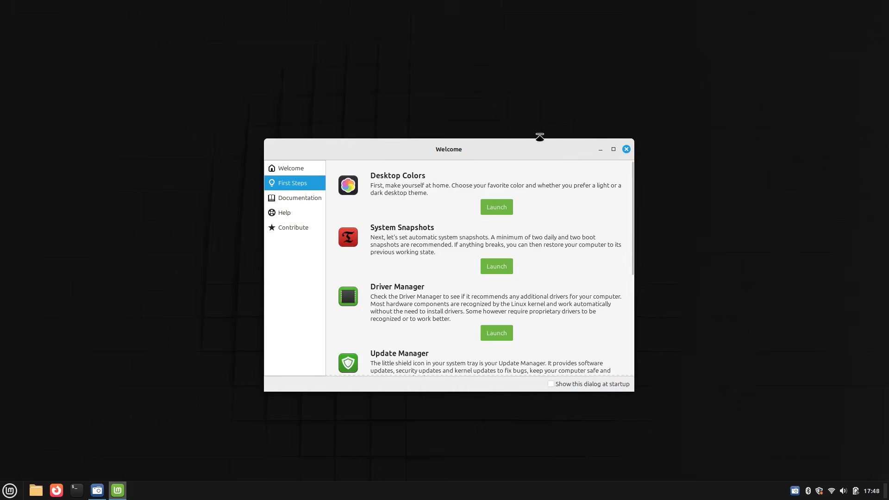
{"action": "left_click", "coordinate": [10, 491]}
{"action": "left_click", "coordinate": [15, 489]}
{"action": "left_click", "coordinate": [496, 207]}
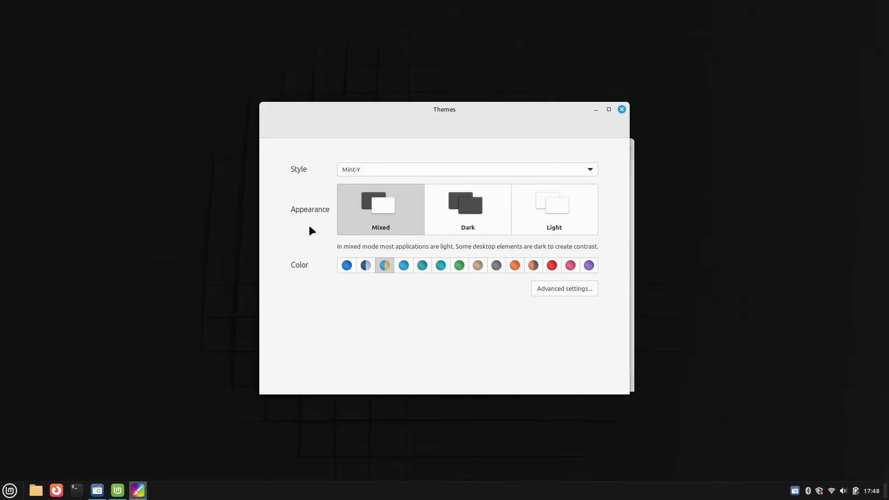
Try the Mint-X and Mint-L desktop styles and return the style to Mint-Y
{"action": "left_click", "coordinate": [590, 169]}
{"action": "left_click", "coordinate": [446, 156]}
{"action": "left_click", "coordinate": [586, 167]}
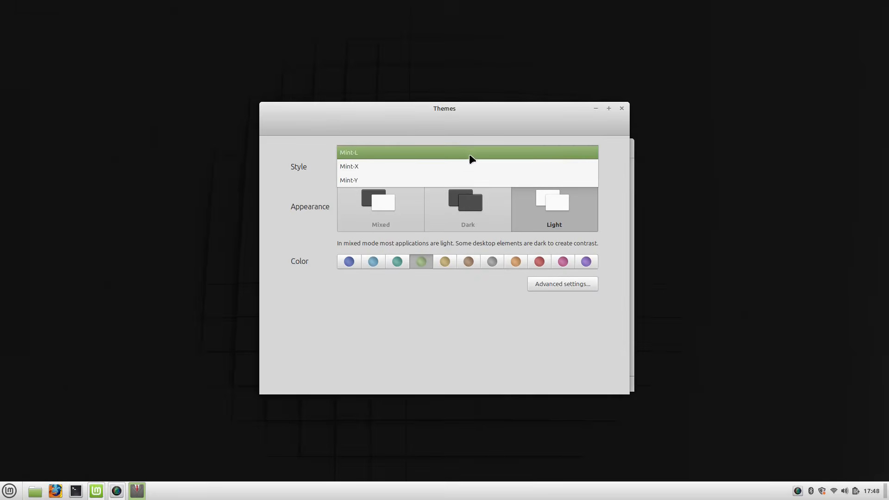
{"action": "left_click", "coordinate": [460, 154]}
{"action": "left_click", "coordinate": [583, 170]}
{"action": "left_click", "coordinate": [460, 197]}
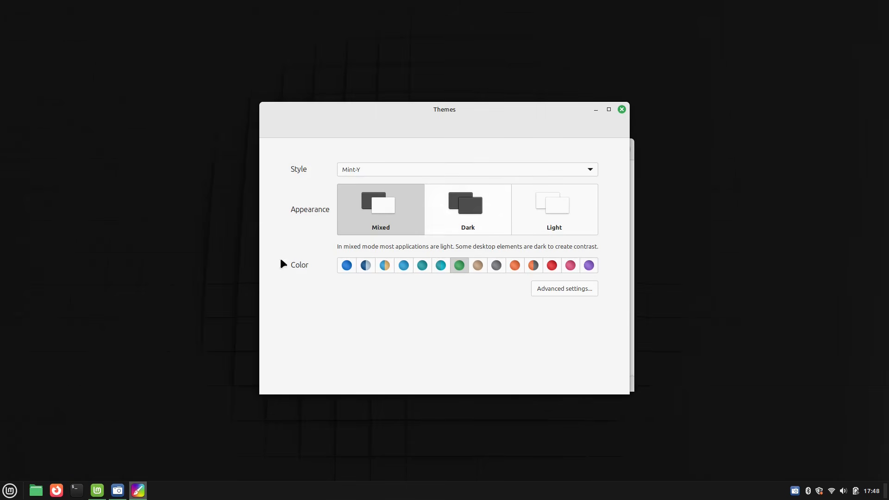
Compare the Dark and Light appearances by opening the application menu under each, and restore the Mixed appearance
{"action": "left_click", "coordinate": [18, 478]}
{"action": "left_click", "coordinate": [14, 489]}
{"action": "left_click", "coordinate": [13, 489]}
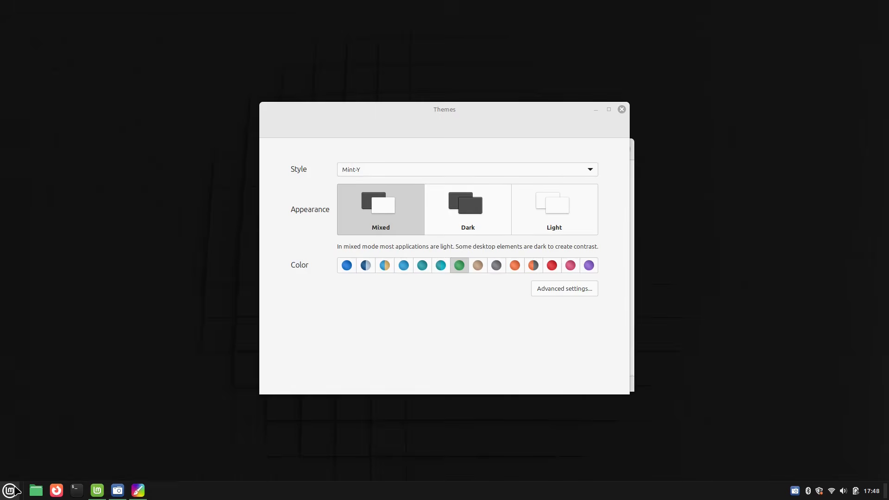
{"action": "left_click", "coordinate": [476, 201]}
{"action": "left_click", "coordinate": [9, 492]}
{"action": "left_click", "coordinate": [9, 491]}
{"action": "left_click", "coordinate": [528, 221]}
{"action": "left_click", "coordinate": [5, 494]}
{"action": "left_click", "coordinate": [5, 494]}
{"action": "left_click", "coordinate": [390, 232]}
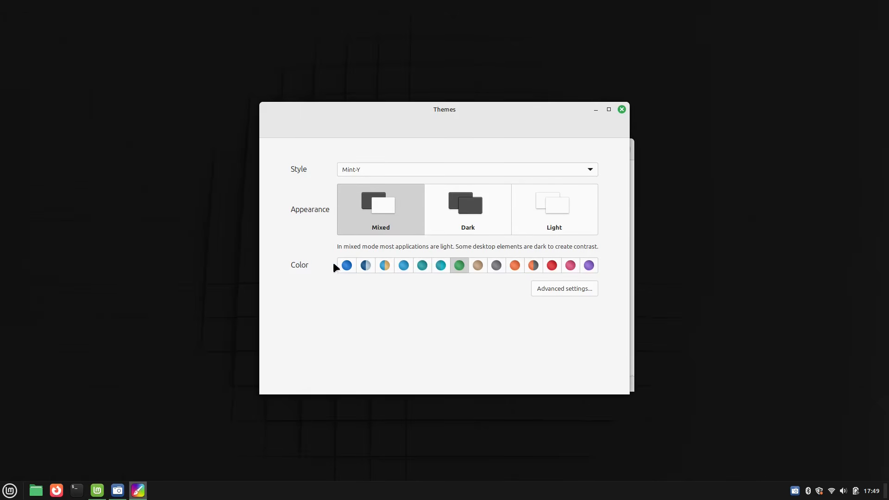
Try the two-tone blue-and-sand accent color and the plain blue one, checking each in the application menu
{"action": "left_click", "coordinate": [384, 265]}
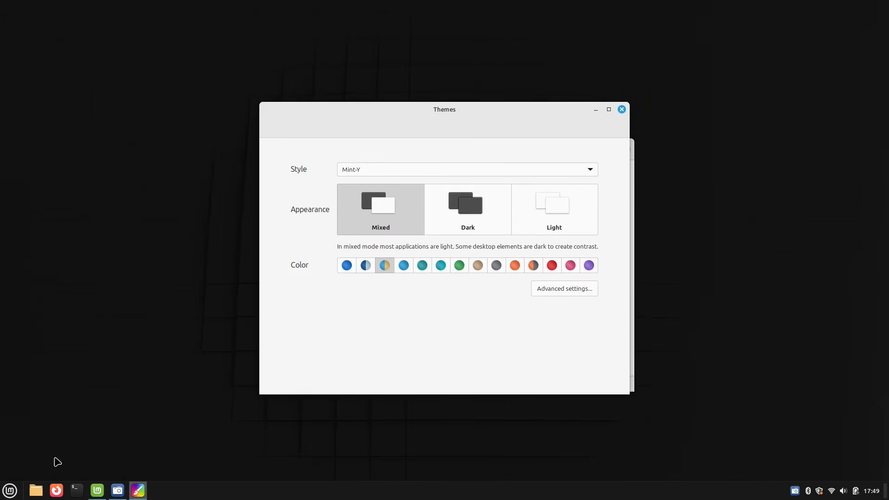
{"action": "left_click", "coordinate": [8, 493]}
{"action": "mouse_move", "coordinate": [84, 335]}
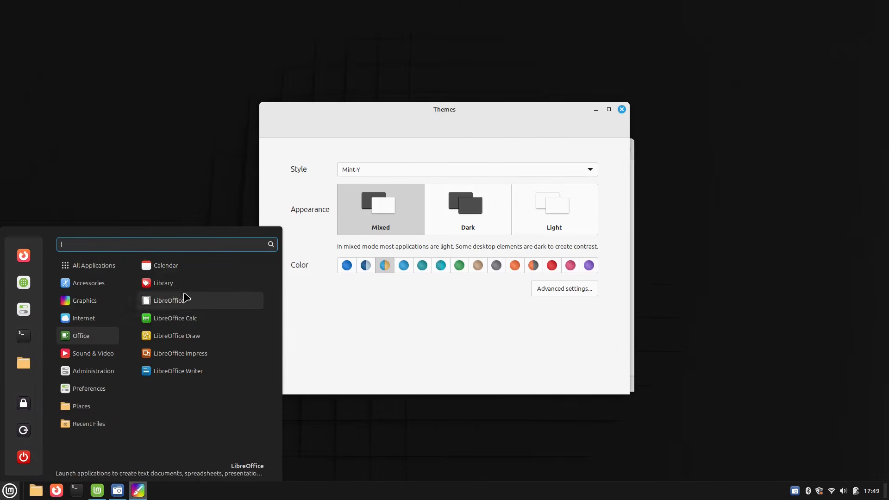
{"action": "left_click", "coordinate": [372, 250]}
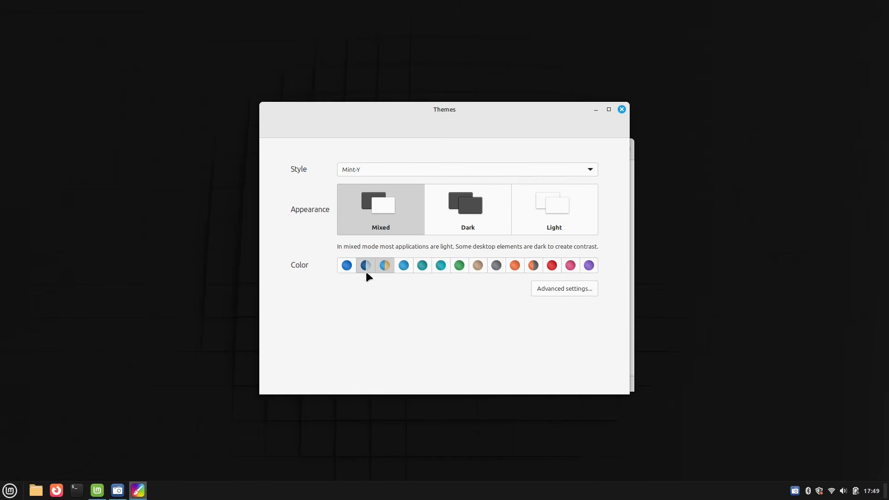
{"action": "left_click", "coordinate": [351, 266]}
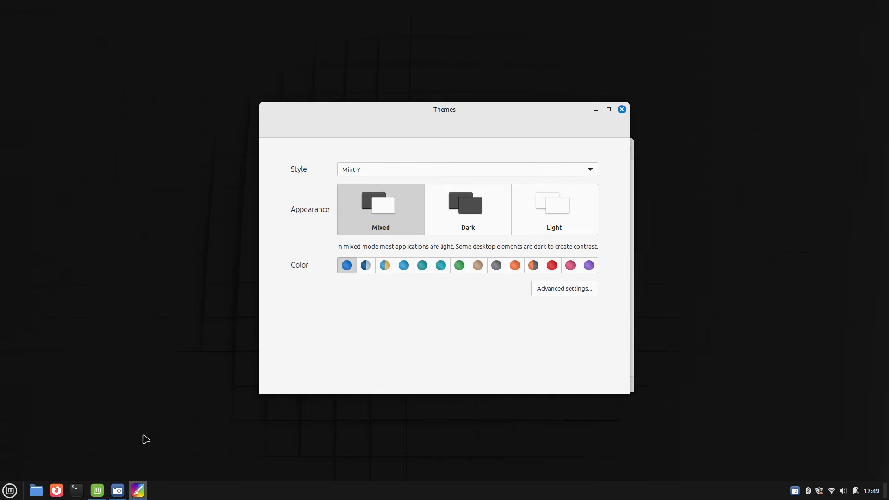
{"action": "left_click", "coordinate": [10, 490]}
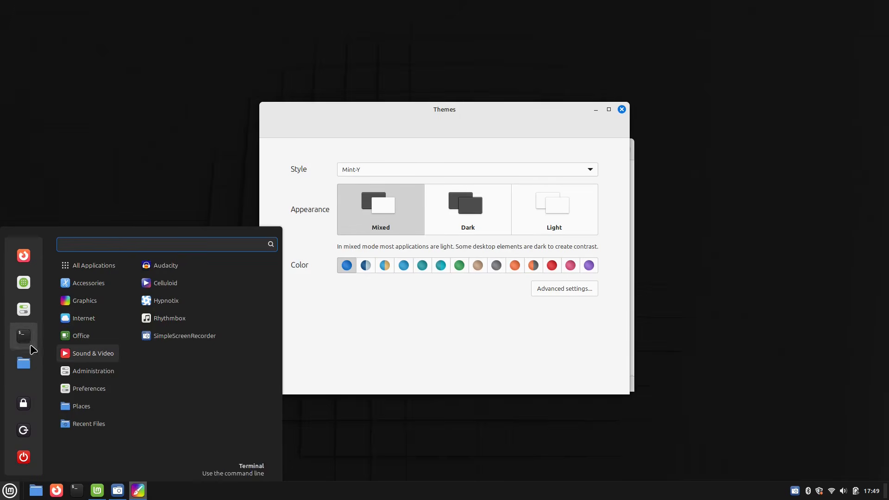
{"action": "left_click", "coordinate": [408, 287]}
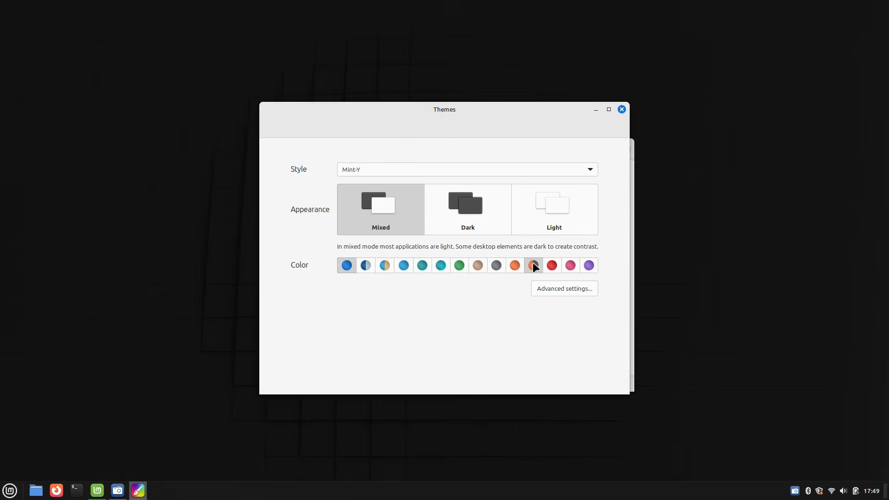
Try the two-tone orange-and-grey and the purple accent colors, and set the theme color to green
{"action": "left_click", "coordinate": [532, 262]}
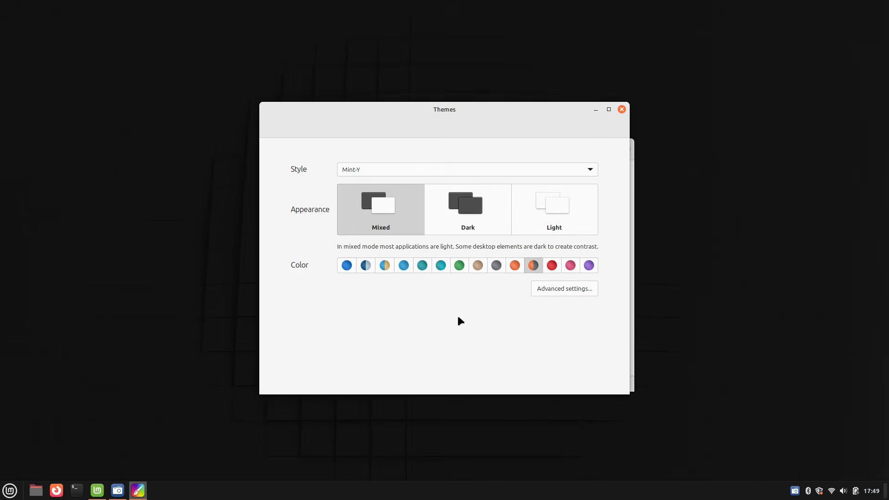
{"action": "left_click", "coordinate": [589, 266]}
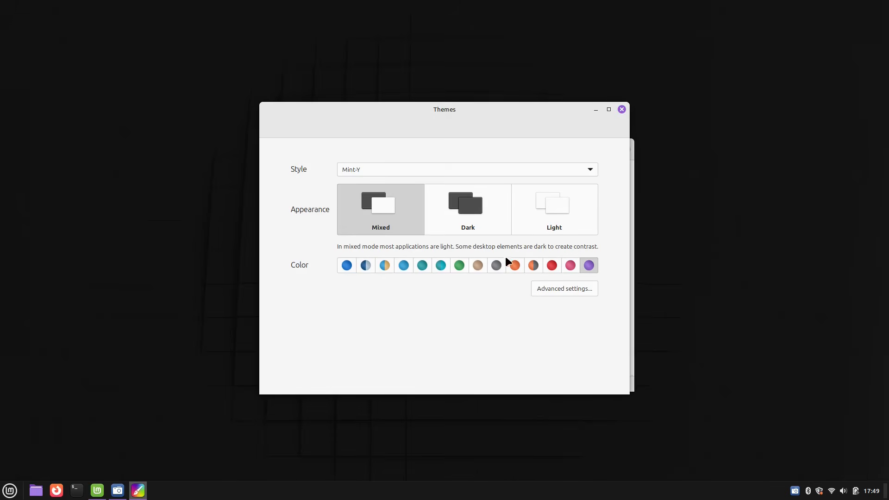
{"action": "left_click", "coordinate": [460, 264]}
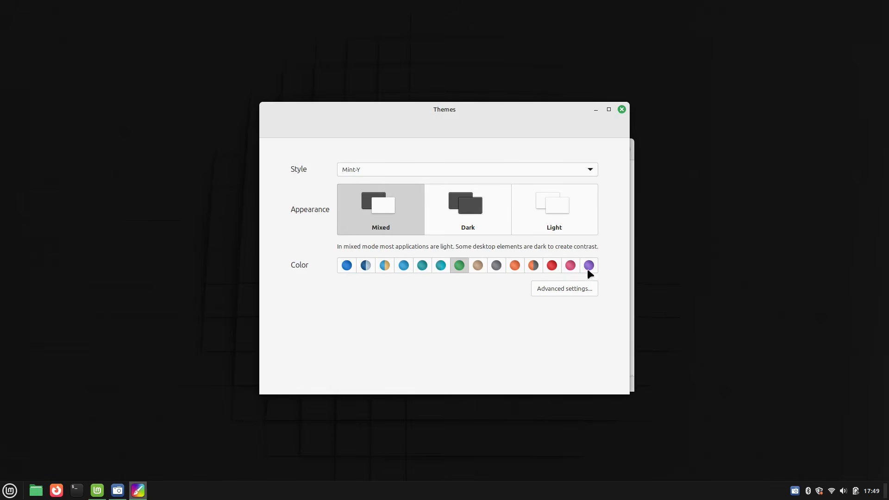
Open the advanced theme settings and look through the available desktop, icon, application and mouse pointer themes
{"action": "left_click", "coordinate": [572, 285]}
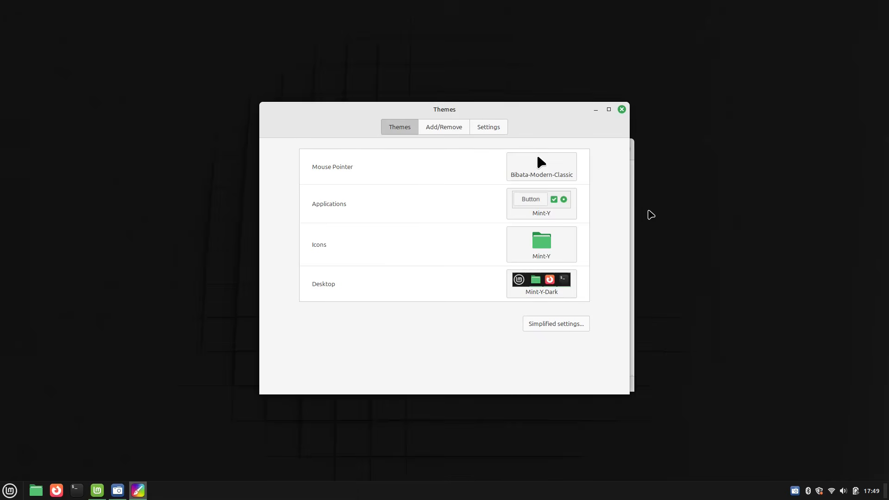
{"action": "left_click", "coordinate": [564, 290]}
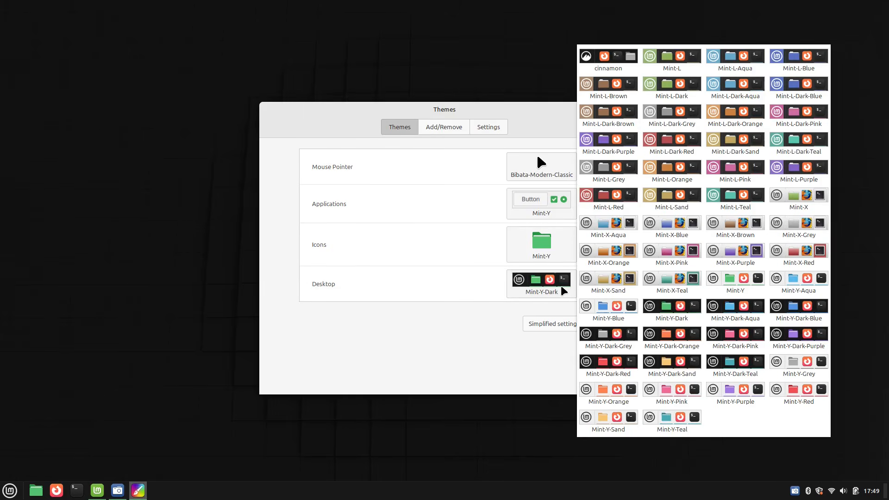
{"action": "left_click", "coordinate": [561, 255]}
{"action": "left_click", "coordinate": [561, 254]}
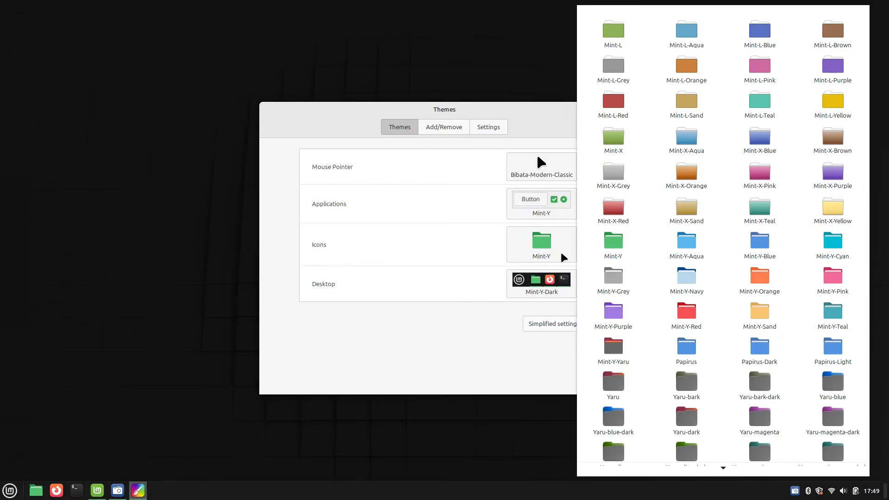
{"action": "left_click", "coordinate": [556, 211]}
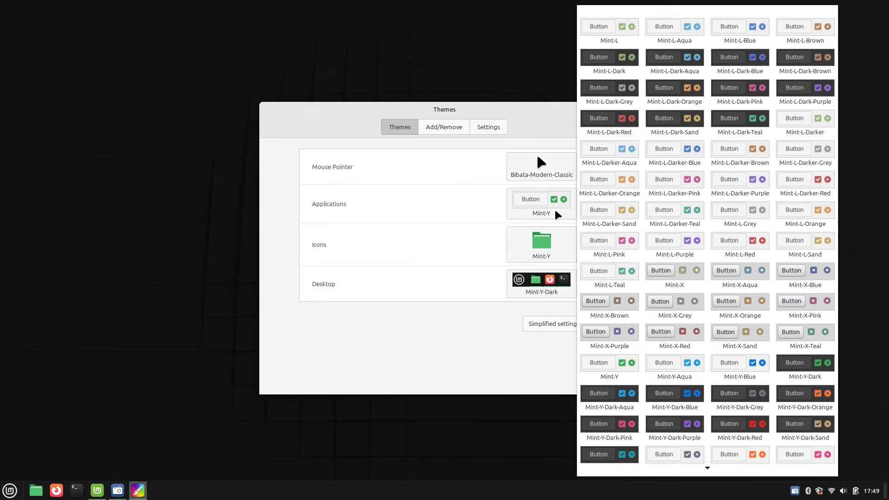
{"action": "left_click", "coordinate": [561, 172]}
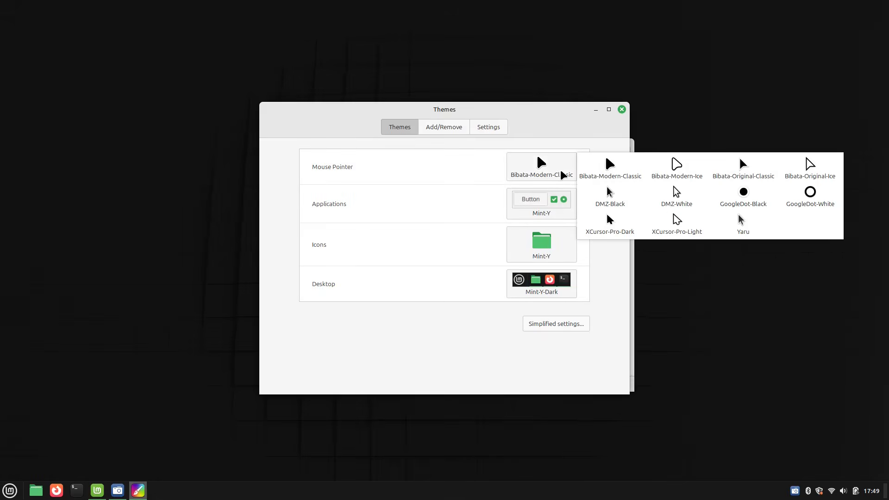
{"action": "left_click", "coordinate": [553, 143]}
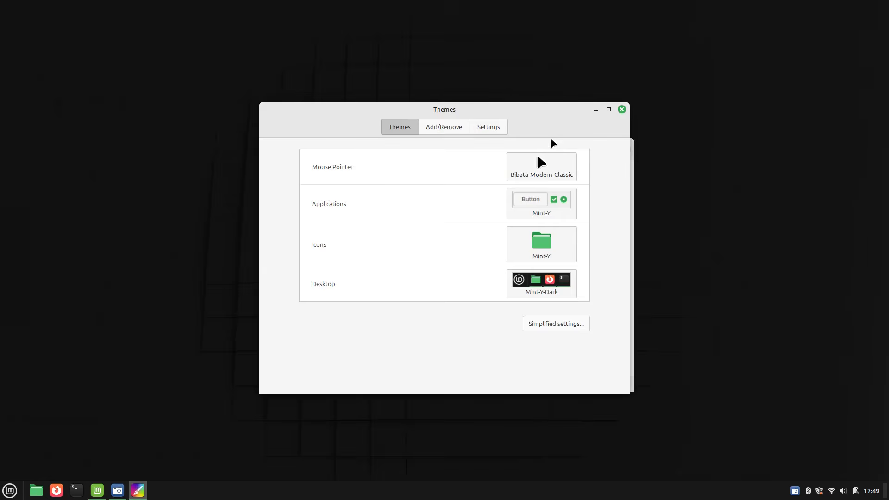
Browse the downloadable Cinnamon themes sorted by popularity
{"action": "left_click", "coordinate": [461, 131]}
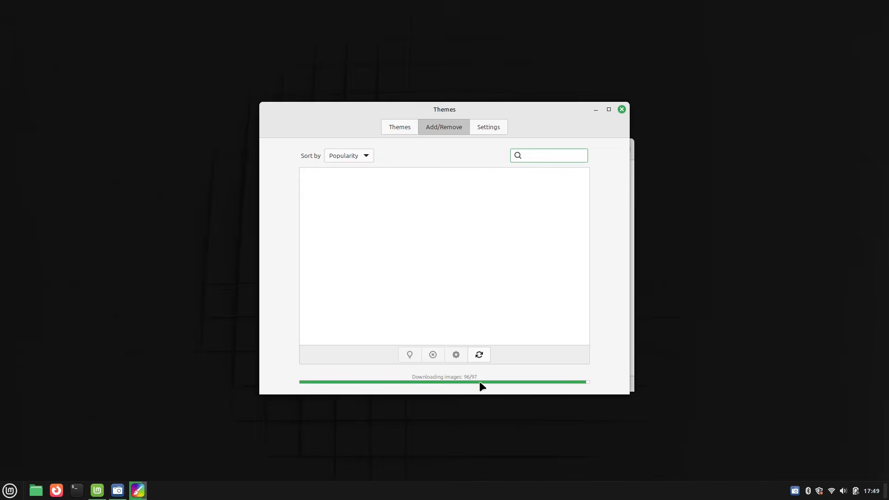
{"action": "scroll", "coordinate": [533, 245], "scroll_direction": "down", "scroll_amount": 3}
{"action": "scroll", "coordinate": [529, 260], "scroll_direction": "down", "scroll_amount": 15}
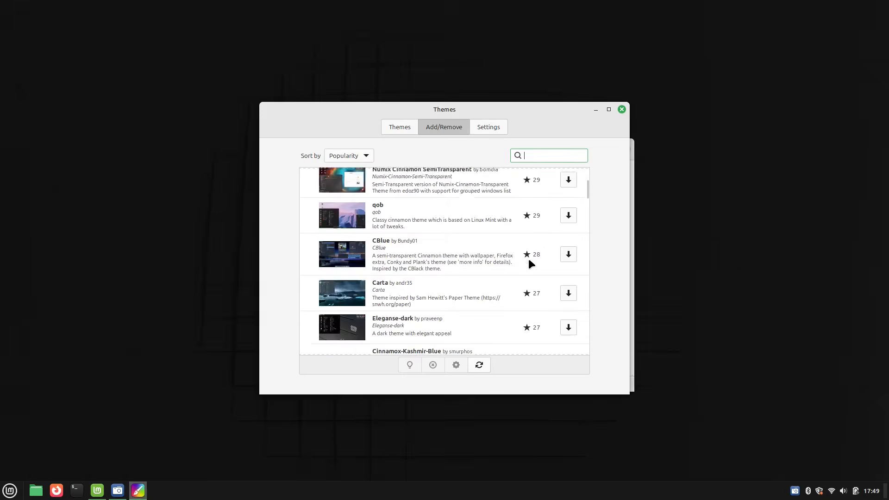
{"action": "scroll", "coordinate": [531, 262], "scroll_direction": "down", "scroll_amount": 15}
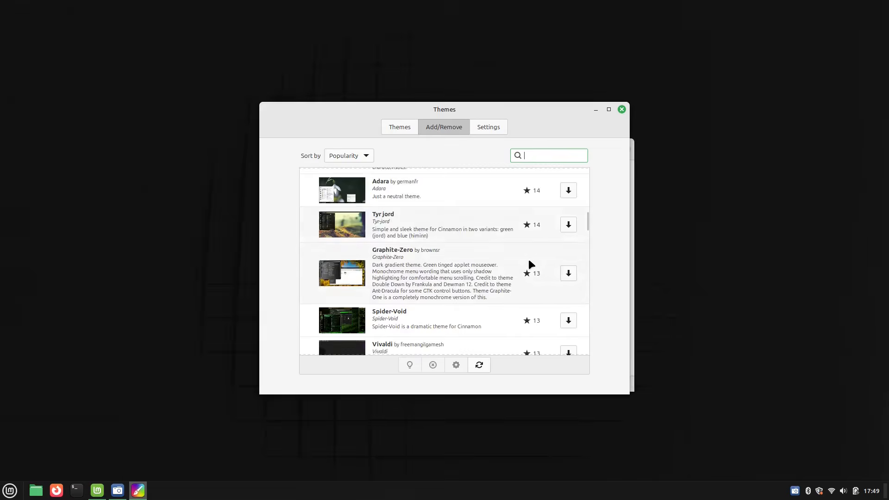
{"action": "scroll", "coordinate": [536, 255], "scroll_direction": "down", "scroll_amount": 15}
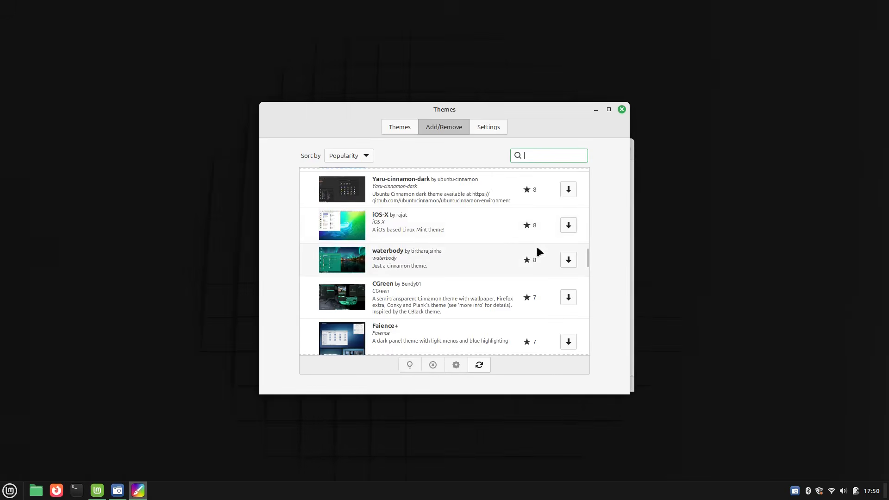
{"action": "scroll", "coordinate": [548, 254], "scroll_direction": "down", "scroll_amount": 10}
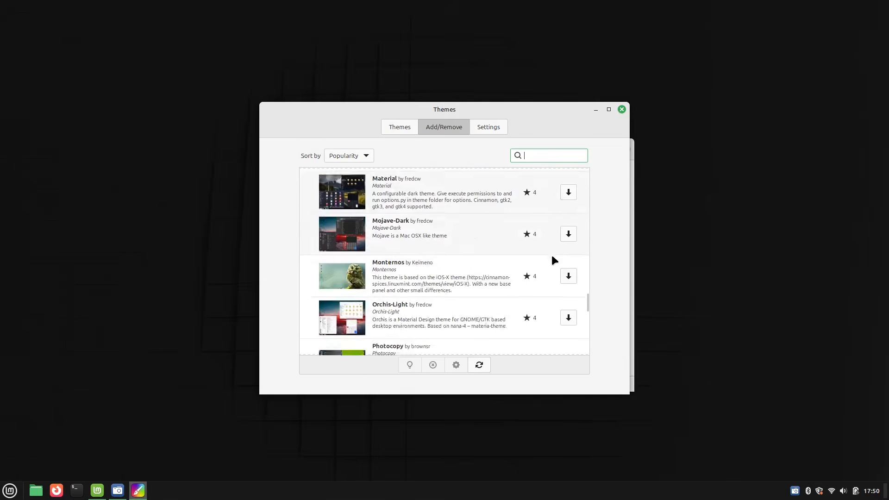
Check the miscellaneous and scrollbar options for themes, close the Themes window and minimize the Welcome window
{"action": "left_click", "coordinate": [483, 128]}
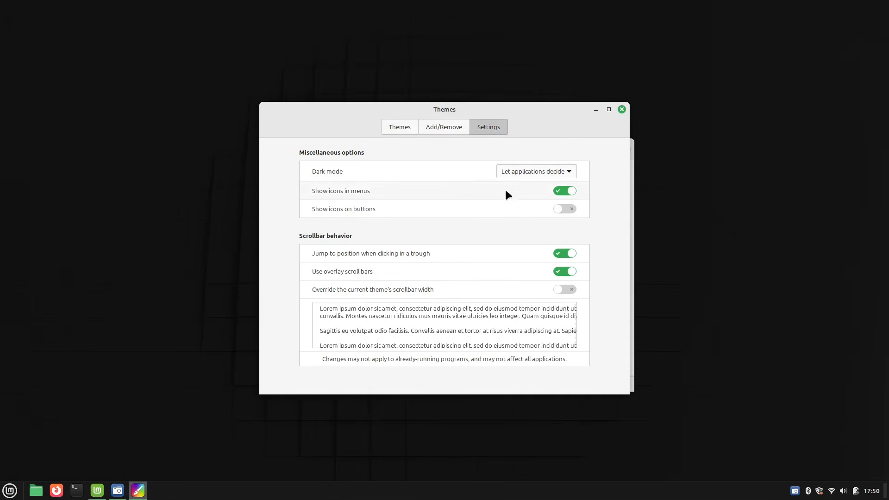
{"action": "left_click", "coordinate": [621, 110]}
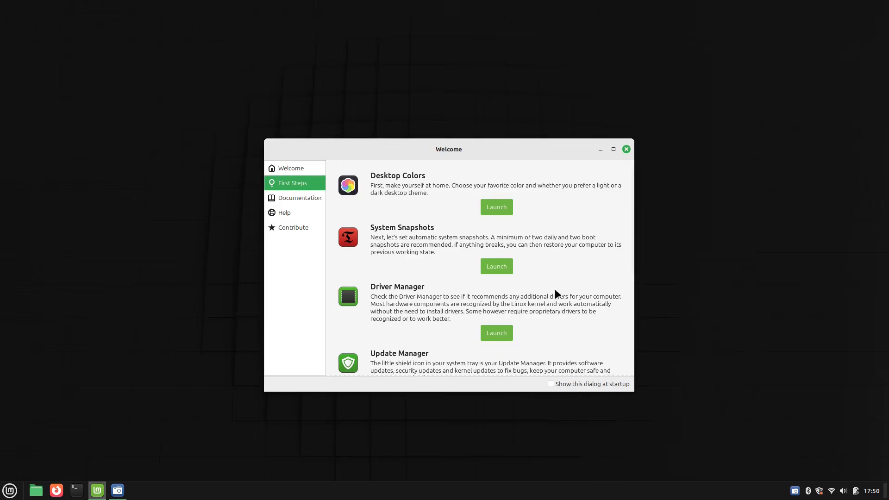
{"action": "left_click", "coordinate": [601, 148]}
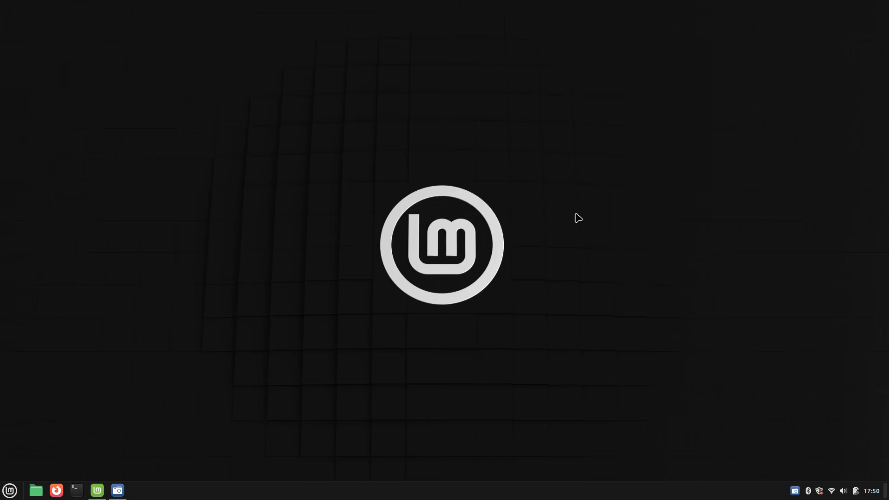
Open the desktop background settings and look through the images in the Wallpapers collection
{"action": "right_click", "coordinate": [484, 243]}
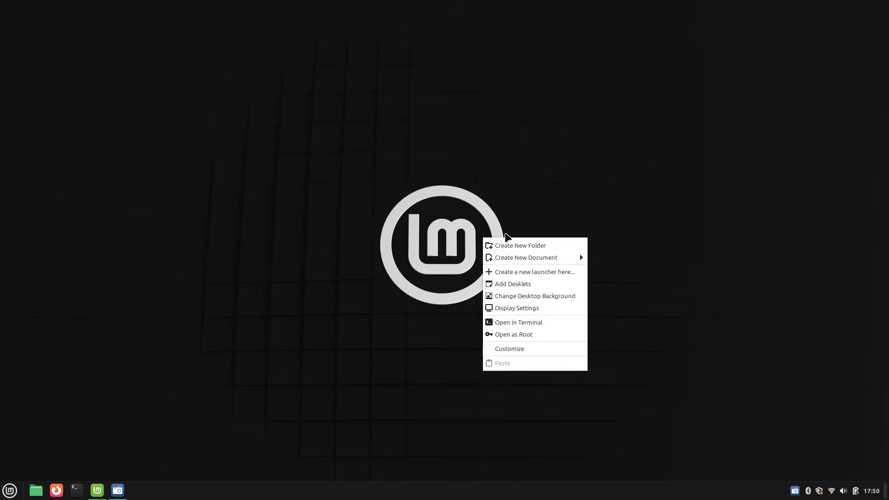
{"action": "left_click", "coordinate": [527, 301]}
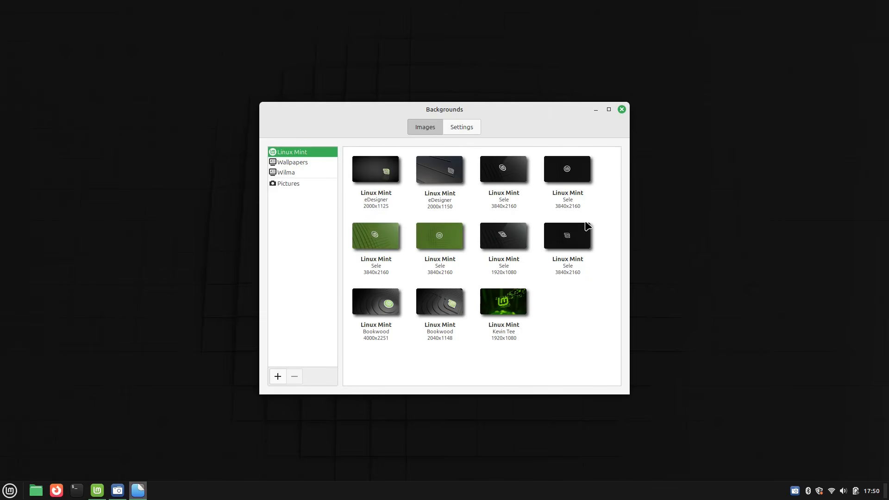
{"action": "left_click", "coordinate": [296, 162]}
{"action": "scroll", "coordinate": [533, 234], "scroll_direction": "down", "scroll_amount": 5}
{"action": "scroll", "coordinate": [532, 231], "scroll_direction": "down", "scroll_amount": 10}
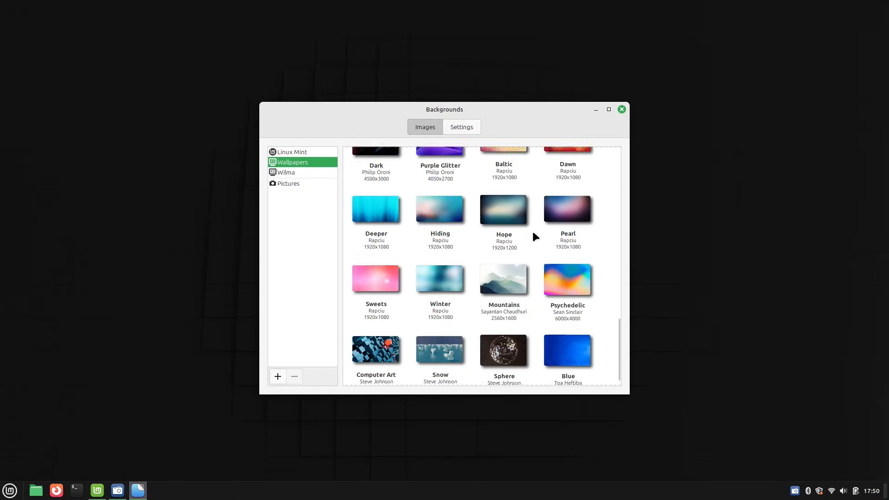
Set the Morocco image from the Wilma collection as desktop background and move the Backgrounds window aside to reveal it
{"action": "left_click", "coordinate": [289, 172]}
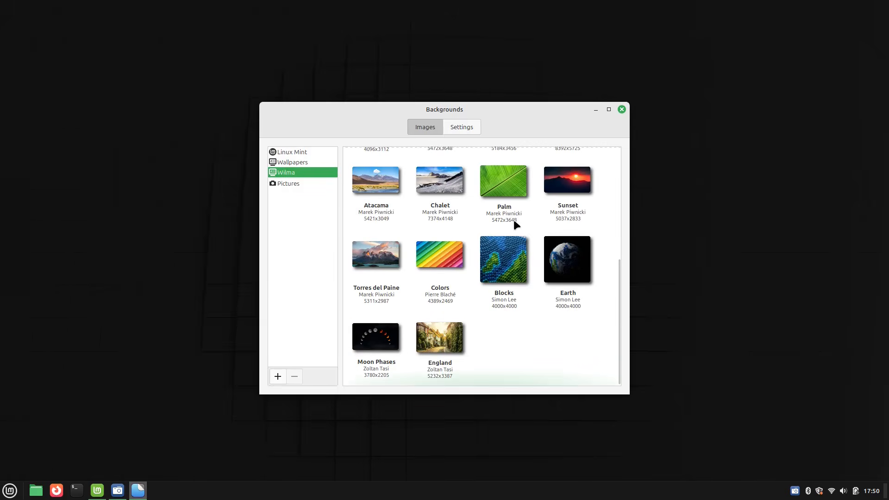
{"action": "scroll", "coordinate": [512, 222], "scroll_direction": "up", "scroll_amount": 5}
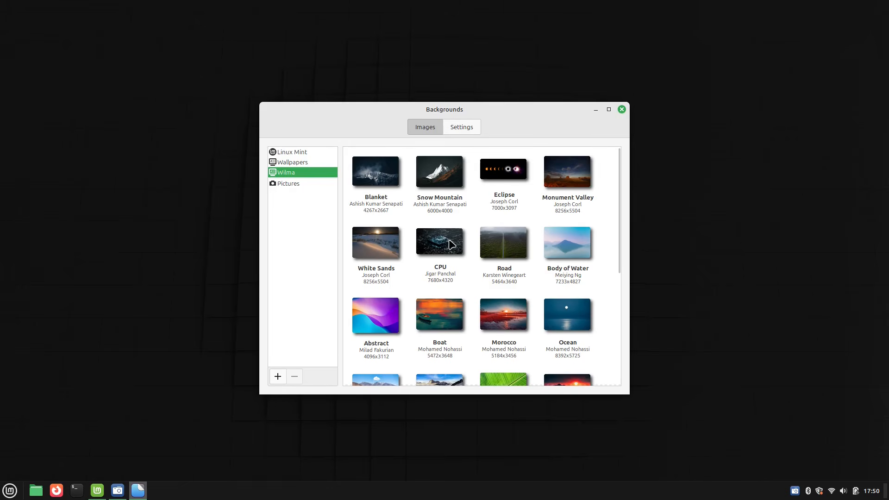
{"action": "left_click", "coordinate": [490, 310]}
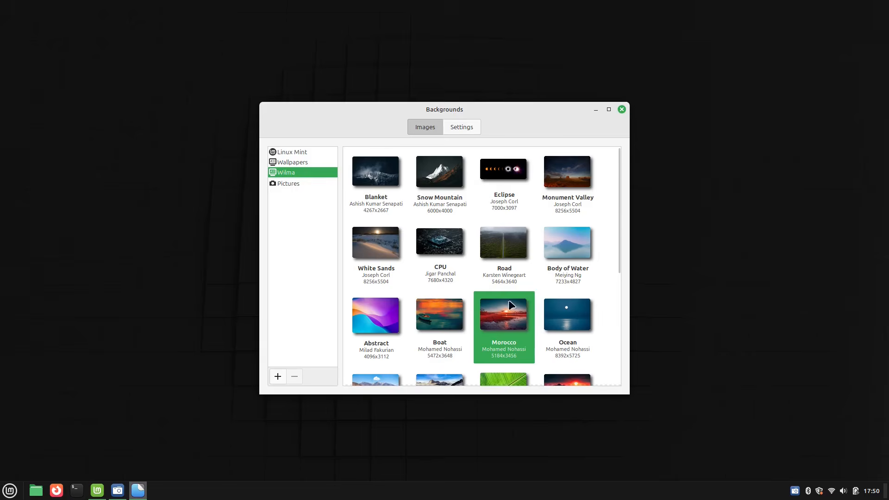
{"action": "left_click_drag", "start_coordinate": [539, 108], "coordinate": [667, 106]}
Choose the Wall image from the Wallpapers collection as the desktop background
{"action": "left_click", "coordinate": [412, 155]}
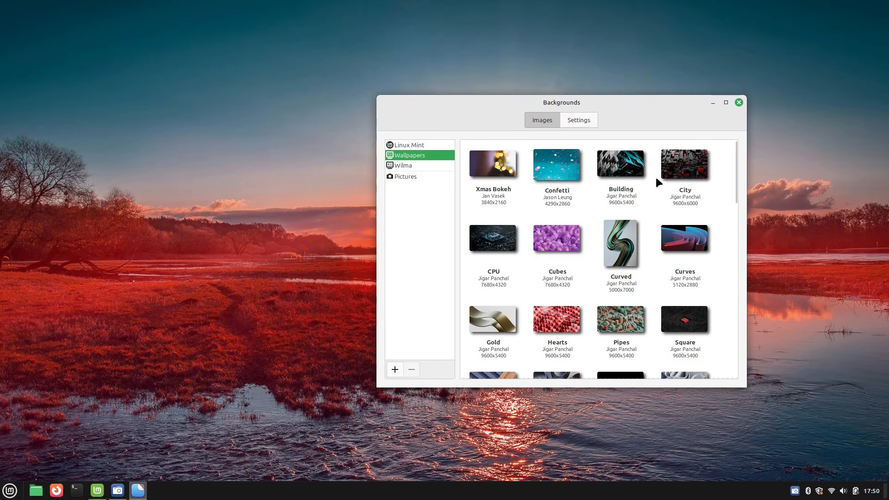
{"action": "scroll", "coordinate": [606, 211], "scroll_direction": "down", "scroll_amount": 3}
{"action": "scroll", "coordinate": [605, 211], "scroll_direction": "down", "scroll_amount": 2}
{"action": "left_click", "coordinate": [558, 231]}
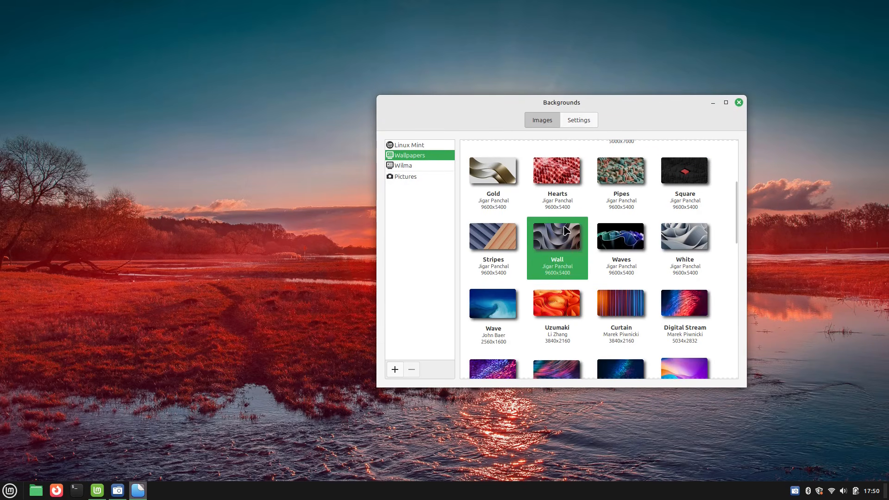
Try the Abstract and Order images from the Wallpapers collection as desktop background
{"action": "left_click_drag", "start_coordinate": [624, 98], "coordinate": [581, 98]}
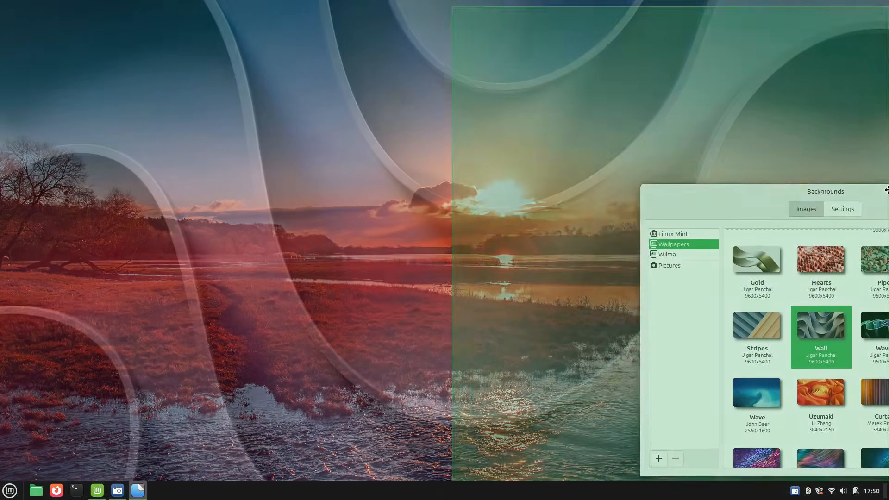
{"action": "scroll", "coordinate": [629, 243], "scroll_direction": "down", "scroll_amount": 3}
{"action": "left_click", "coordinate": [630, 243]}
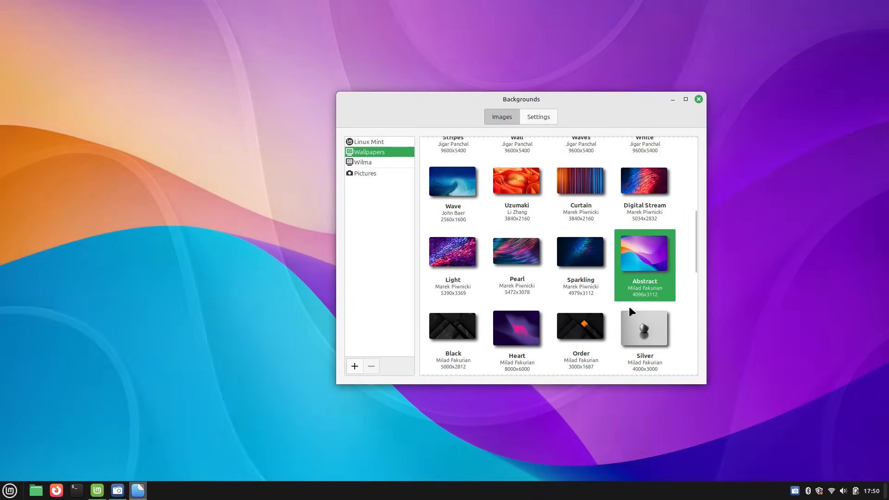
{"action": "left_click", "coordinate": [637, 307]}
{"action": "left_click_drag", "start_coordinate": [581, 113], "coordinate": [601, 155]}
{"action": "left_click", "coordinate": [526, 329]}
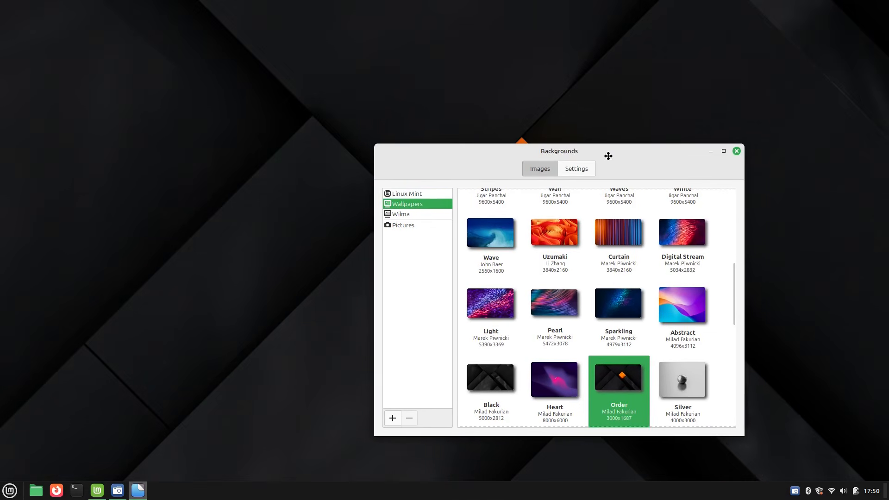
Set the Torres del Paine image from the Wilma collection as desktop background and close the Backgrounds window
{"action": "left_click", "coordinate": [421, 214]}
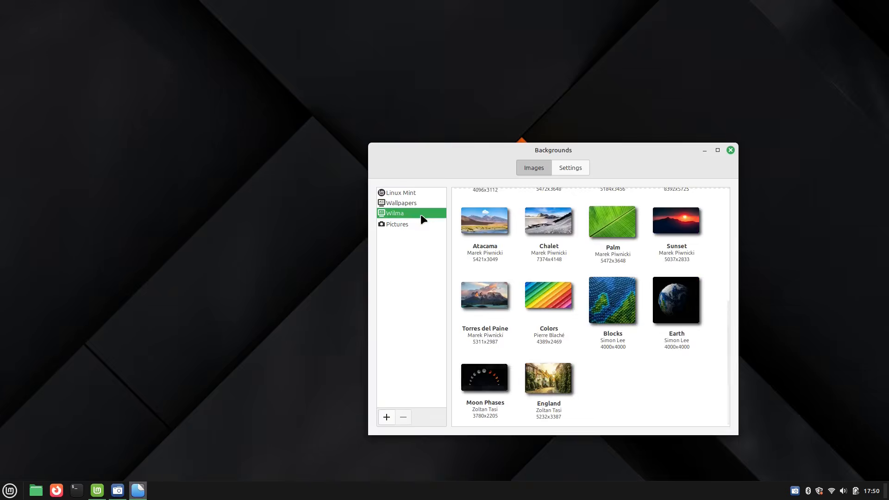
{"action": "left_click", "coordinate": [482, 306]}
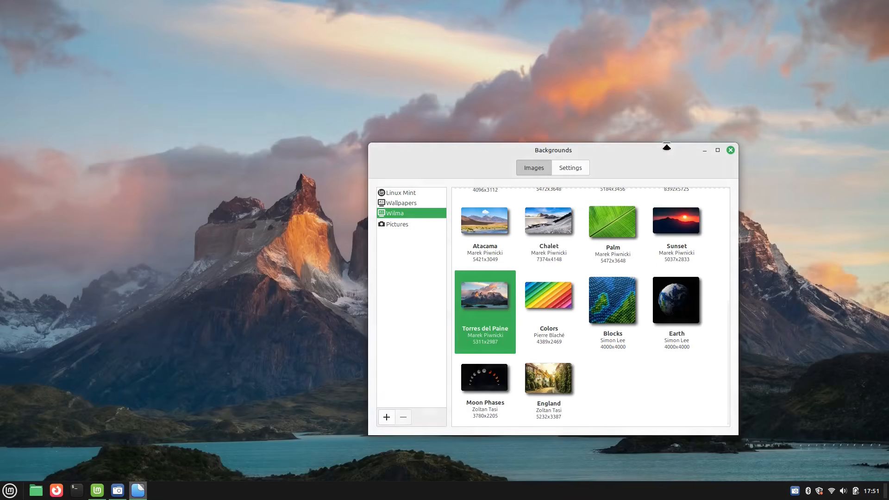
{"action": "left_click_drag", "start_coordinate": [656, 147], "coordinate": [629, 120]}
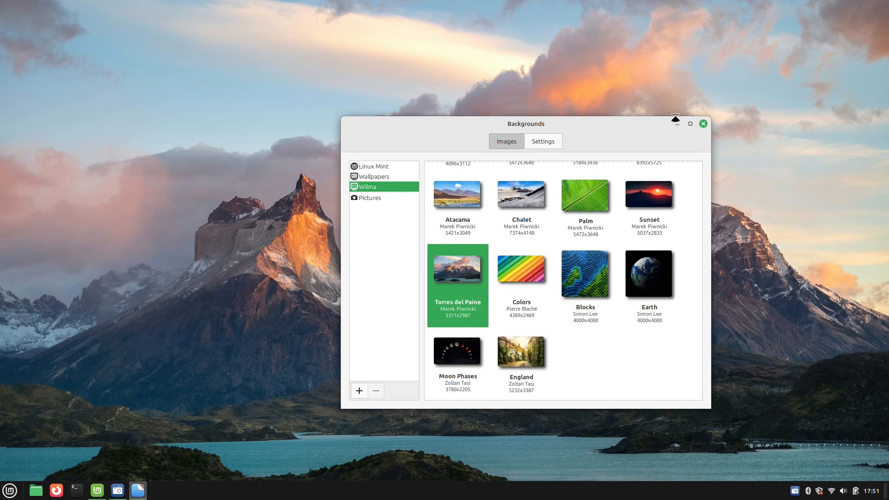
{"action": "left_click", "coordinate": [703, 123]}
Look up the background settings in System Settings by searching for "bac", clear the search and close the window
{"action": "left_click", "coordinate": [9, 490]}
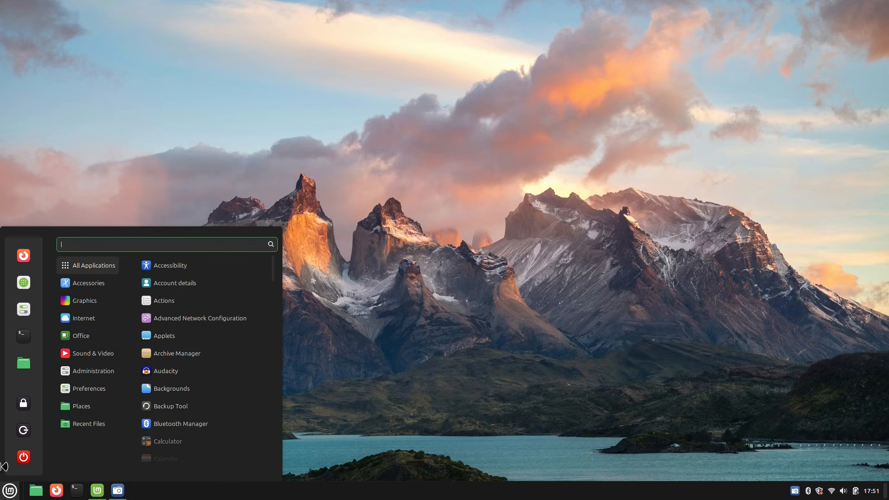
{"action": "left_click", "coordinate": [23, 309]}
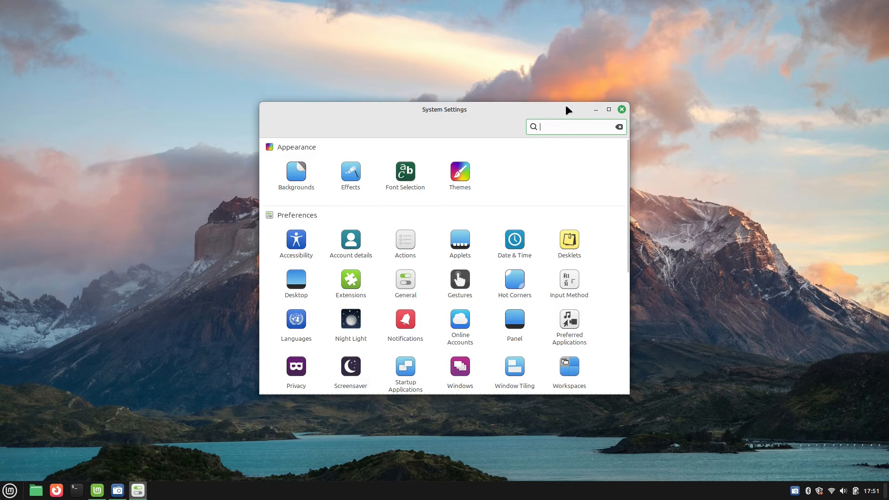
{"action": "type", "text": "bac"}
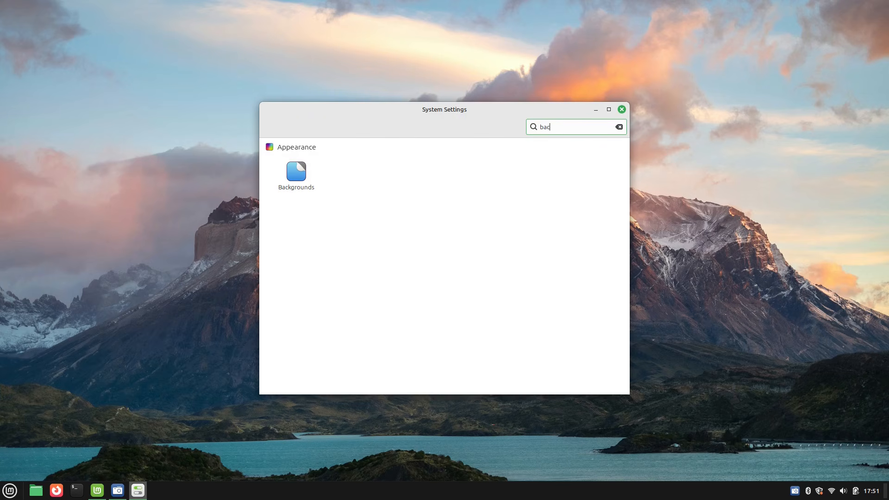
{"action": "key", "text": "BackSpace"}
{"action": "key", "text": "BackSpace"}
{"action": "key", "text": "BackSpace"}
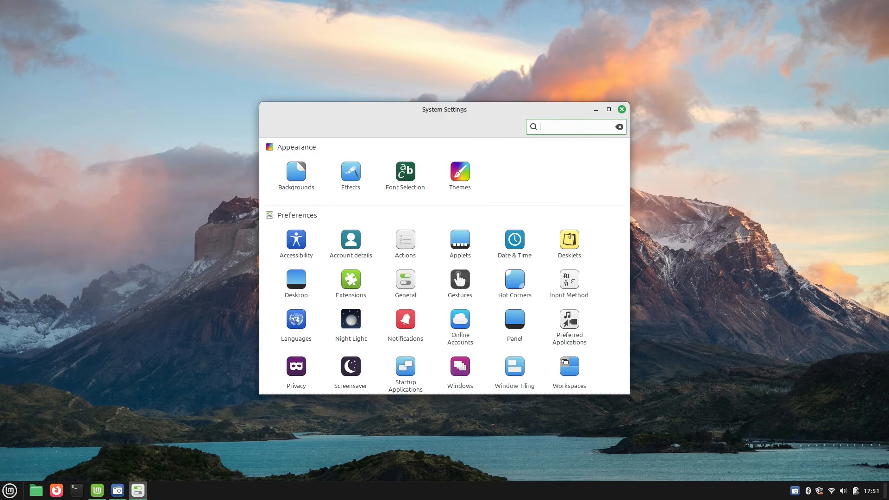
{"action": "left_click", "coordinate": [621, 109]}
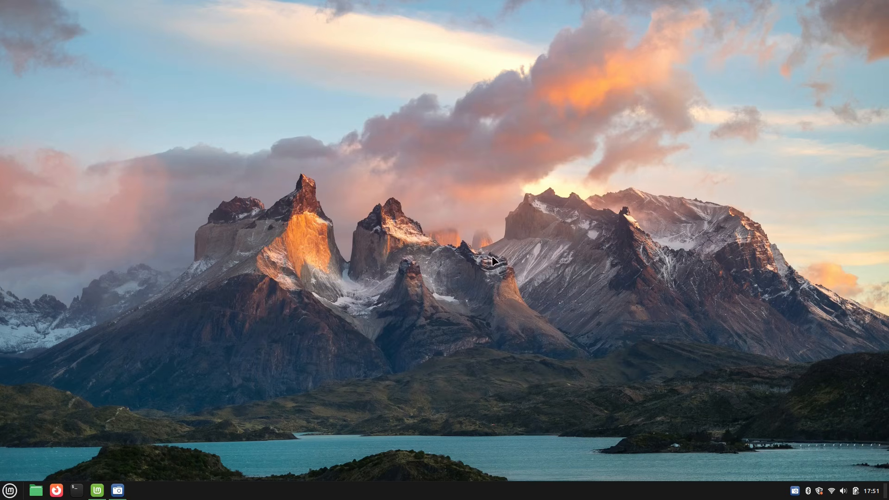
Restore the Welcome window, launch System Snapshots from First Steps and authenticate Timeshift with the account password
{"action": "left_click", "coordinate": [98, 494]}
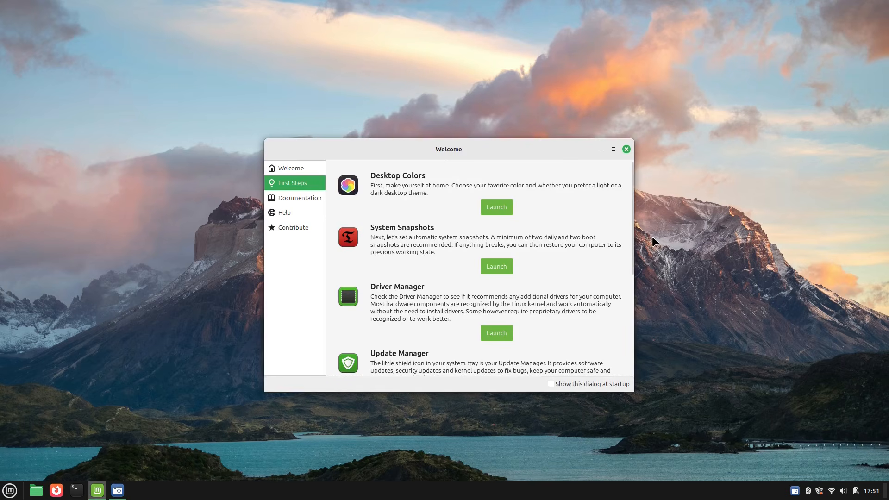
{"action": "left_click", "coordinate": [496, 265]}
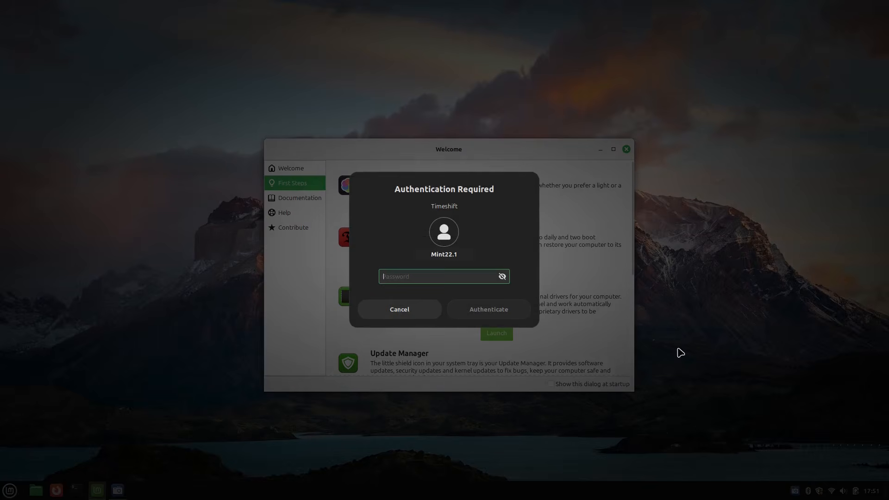
{"action": "type", "text": "•••••"}
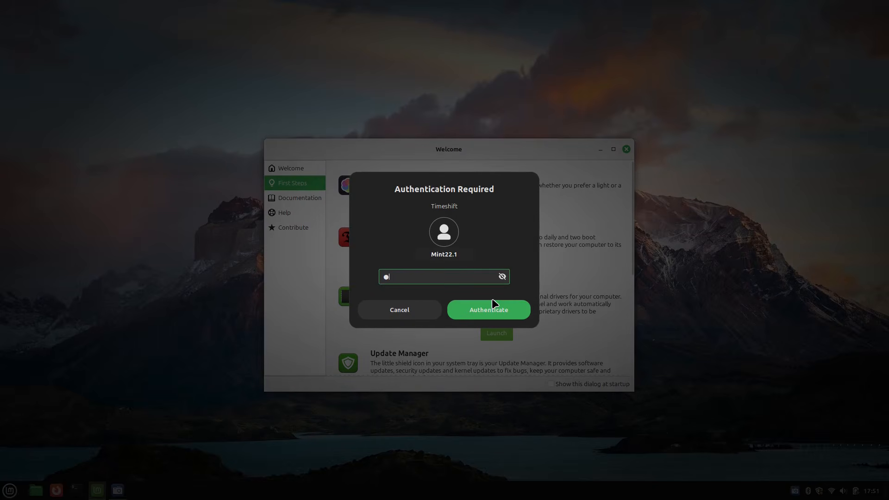
{"action": "type", "text": "••••"}
{"action": "key", "text": "Return"}
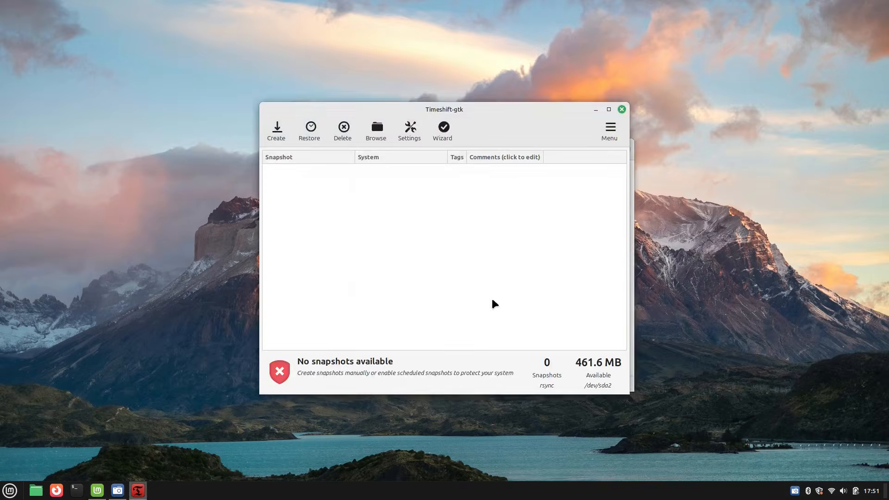
In the Timeshift Setup Wizard, keep RSYNC as the snapshot type and choose sdb2 as the snapshot location
{"action": "mouse_move", "coordinate": [428, 112]}
{"action": "left_mouse_down"}
{"action": "mouse_move", "coordinate": [734, 93]}
{"action": "mouse_move", "coordinate": [443, 118]}
{"action": "left_mouse_up"}
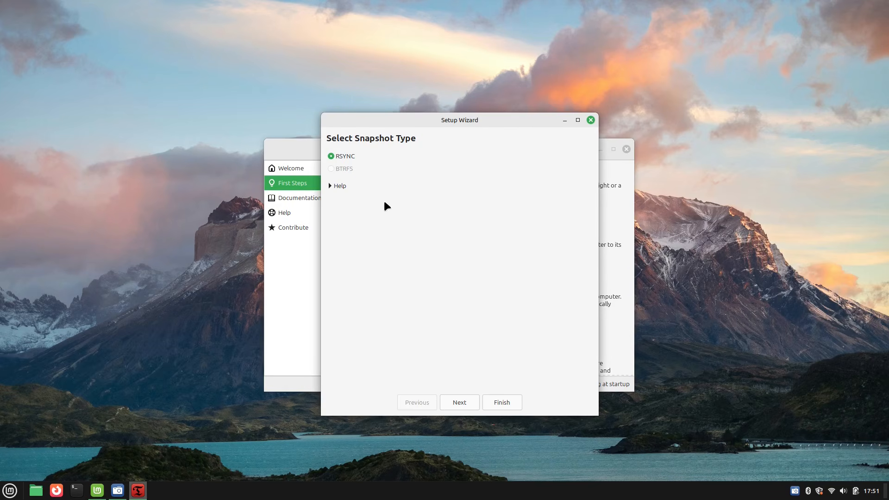
{"action": "left_click", "coordinate": [455, 402]}
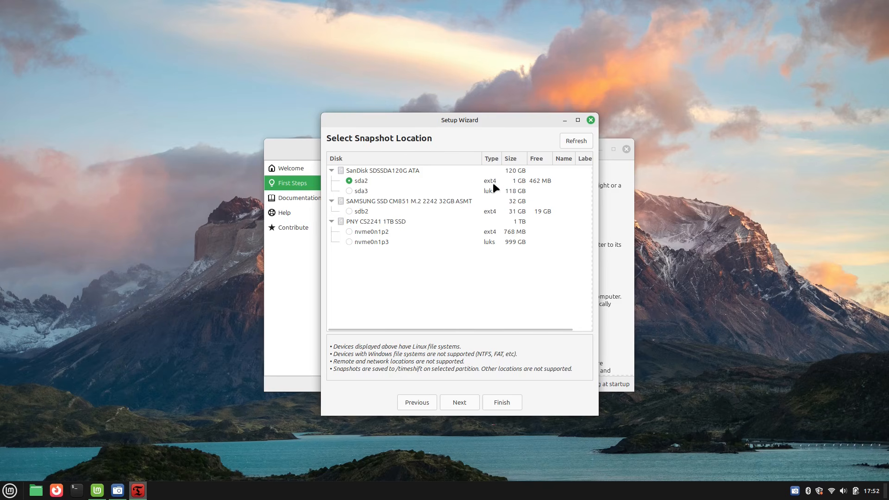
{"action": "left_click", "coordinate": [350, 210]}
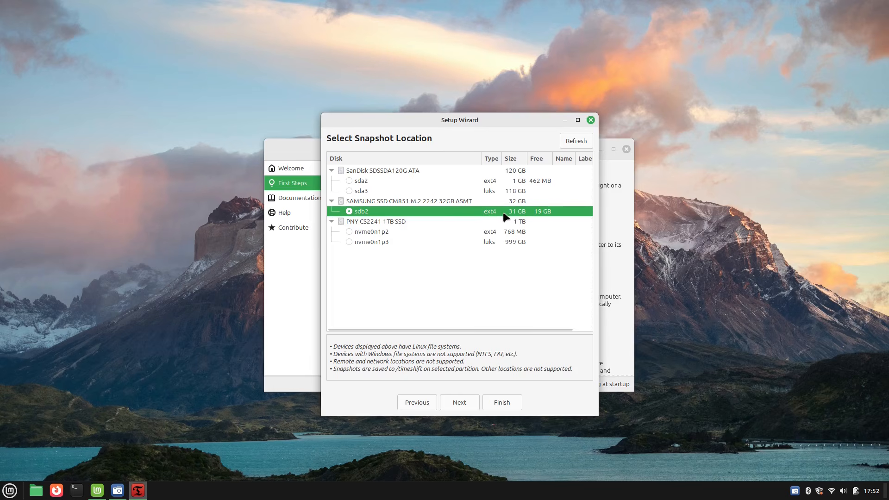
{"action": "left_click", "coordinate": [457, 403]}
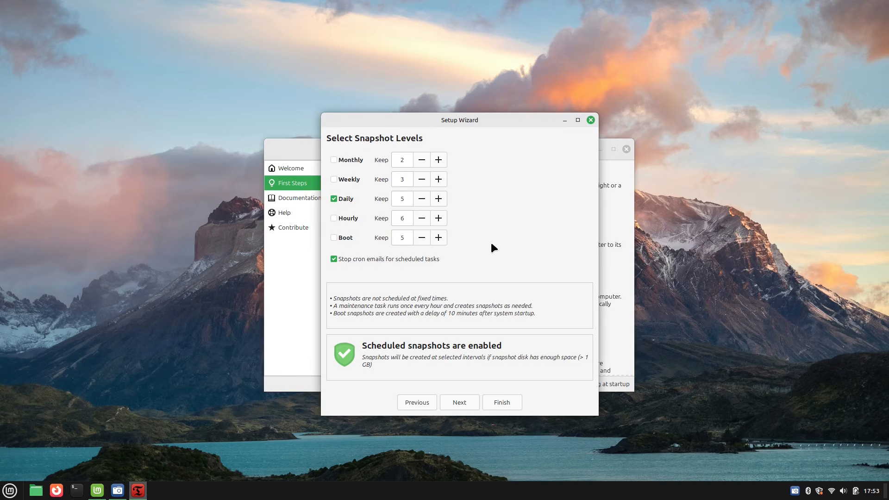
Schedule weekly and monthly snapshots instead of daily ones and reduce the number of weekly snapshots kept by one
{"action": "left_click", "coordinate": [347, 199]}
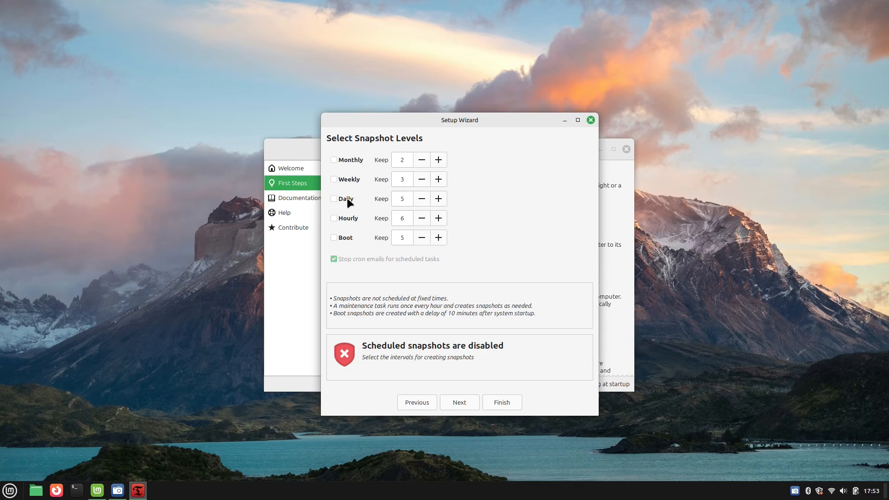
{"action": "left_click", "coordinate": [344, 180]}
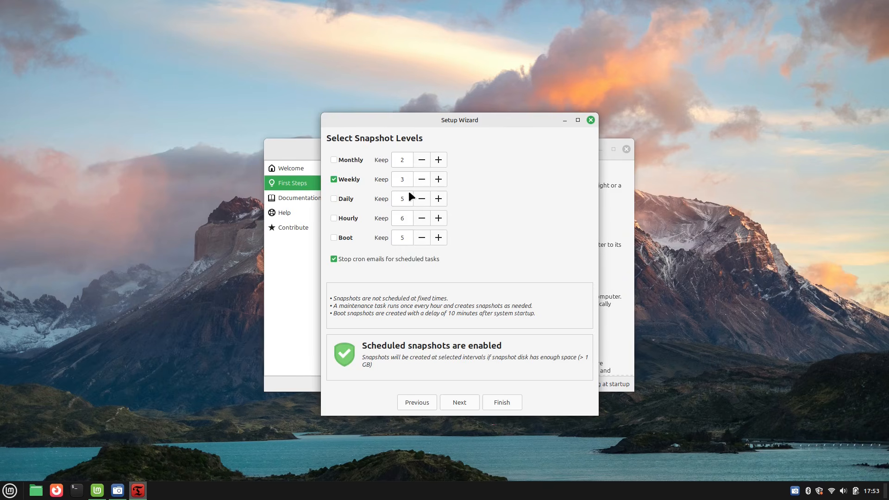
{"action": "left_click", "coordinate": [334, 158]}
{"action": "left_click", "coordinate": [422, 179]}
{"action": "left_click", "coordinate": [465, 404]}
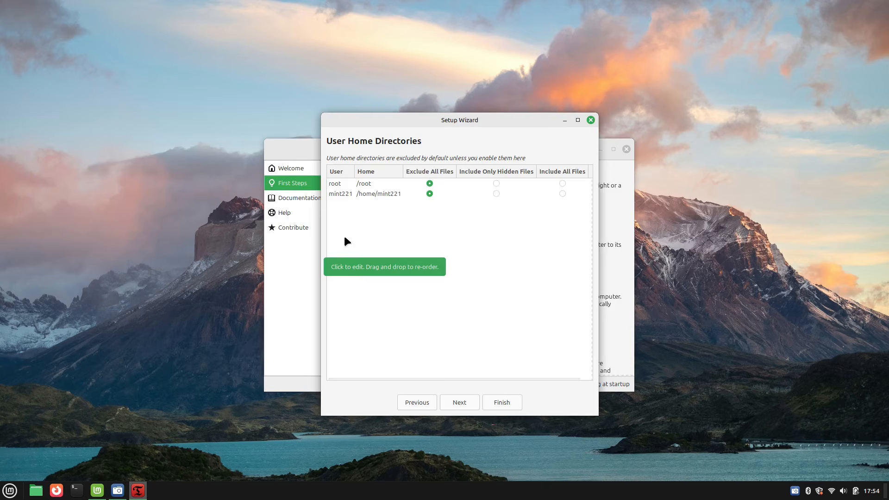
Keep all user home directory files excluded, complete the snapshot setup and close Timeshift
{"action": "left_click", "coordinate": [456, 403]}
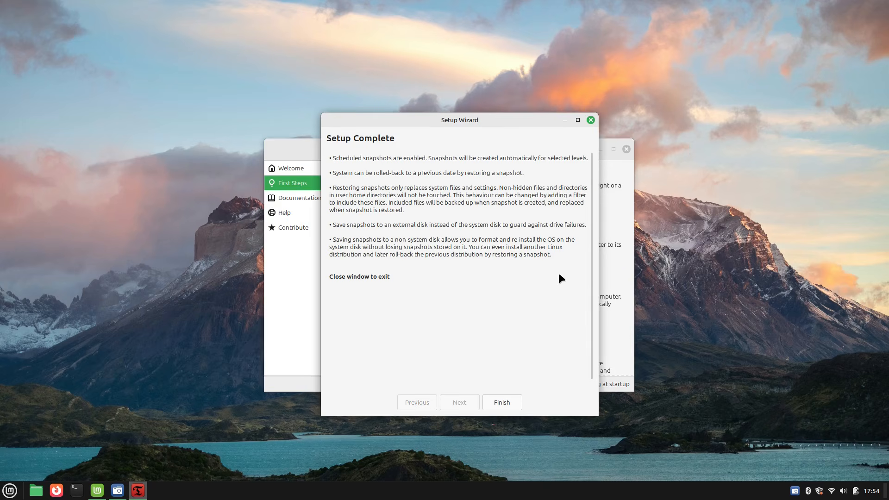
{"action": "left_click", "coordinate": [590, 120]}
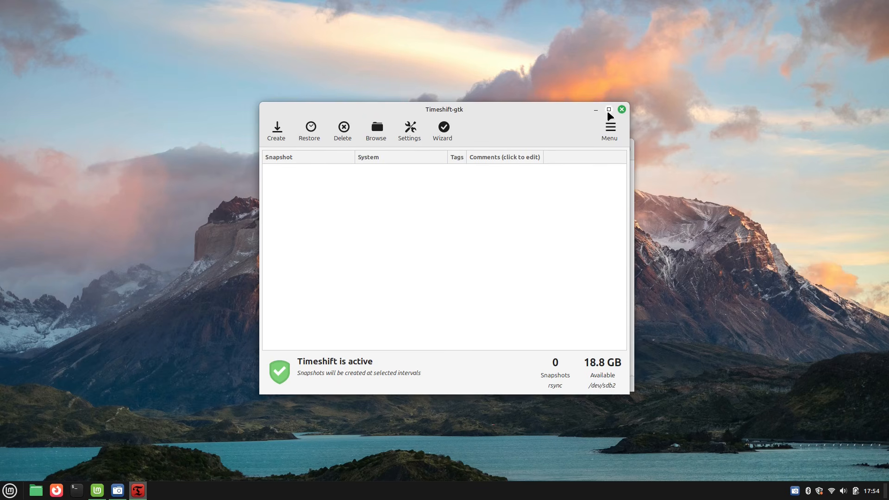
{"action": "left_click", "coordinate": [623, 110]}
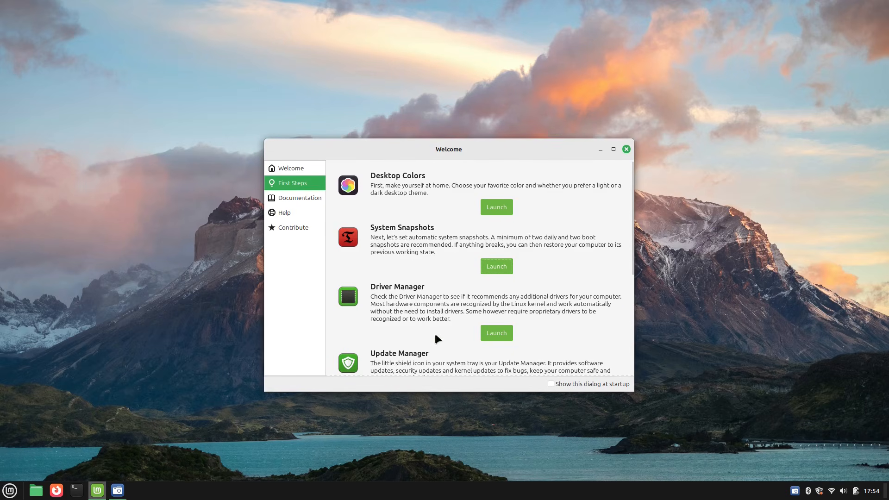
Check the Driver Manager for additional drivers and the Update Manager for pending updates, closing each window
{"action": "left_click", "coordinate": [495, 333]}
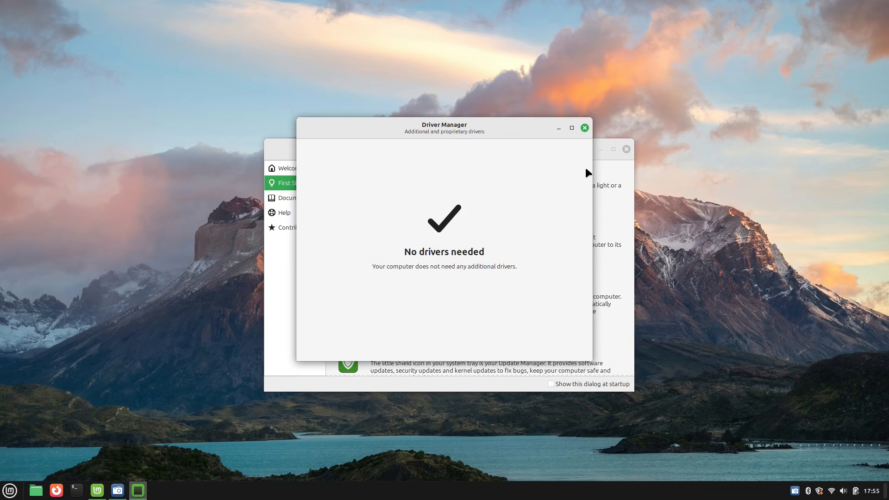
{"action": "left_click", "coordinate": [585, 128]}
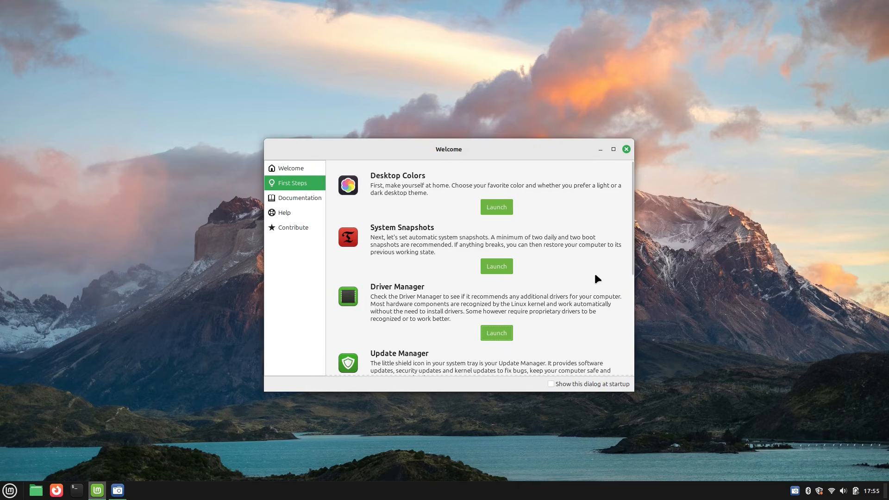
{"action": "scroll", "coordinate": [585, 290], "scroll_direction": "down", "scroll_amount": 3}
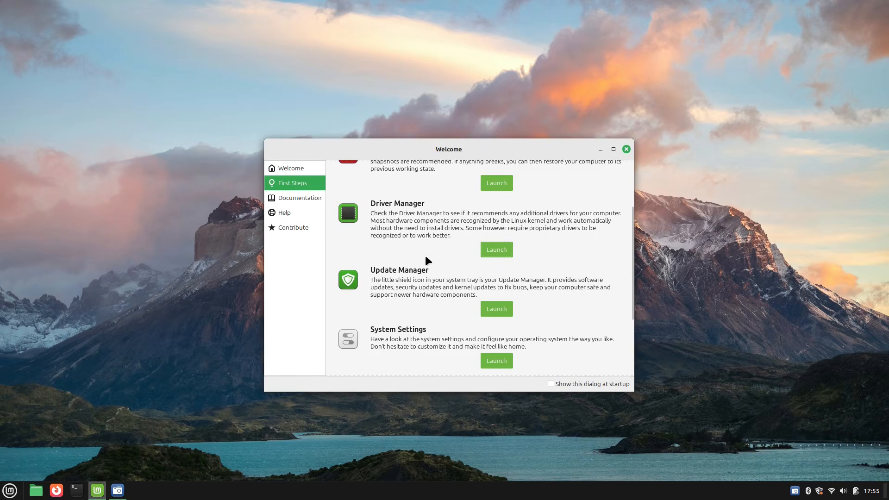
{"action": "left_click", "coordinate": [821, 494]}
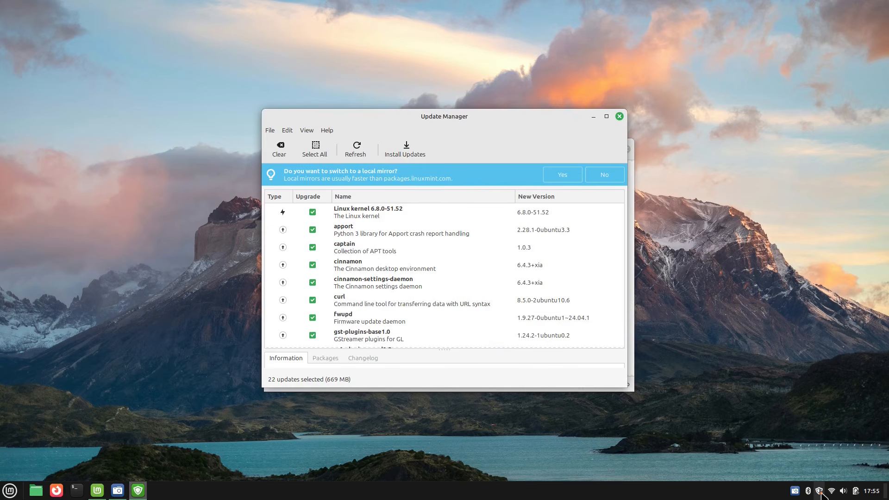
{"action": "left_click", "coordinate": [619, 116]}
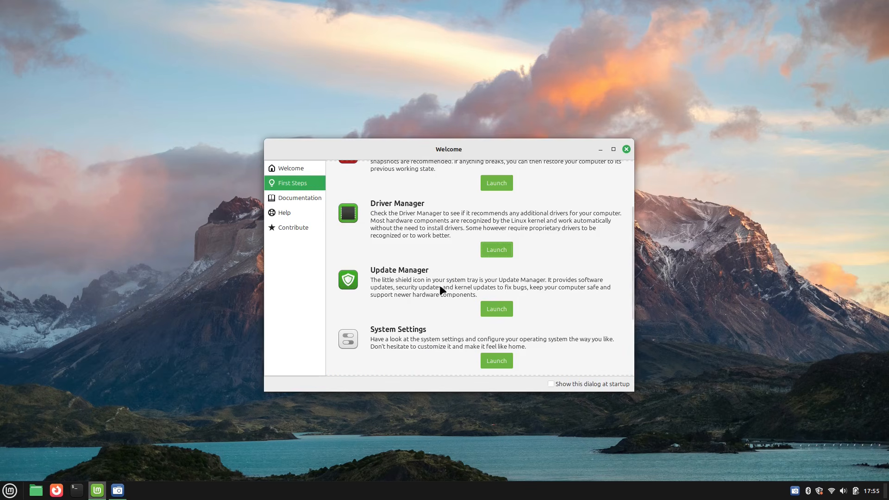
Launch Update Manager from First Steps, accept switching to a local mirror and authenticate Software Sources with the account password
{"action": "left_click", "coordinate": [484, 305]}
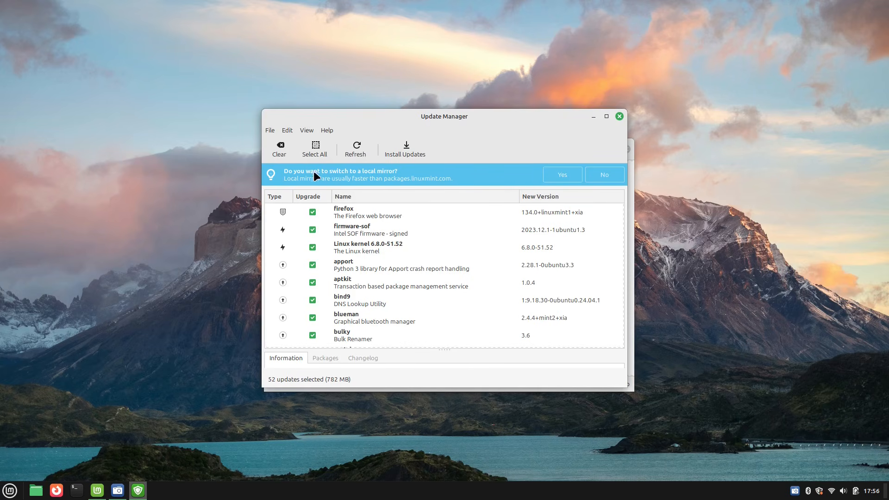
{"action": "left_click", "coordinate": [552, 174]}
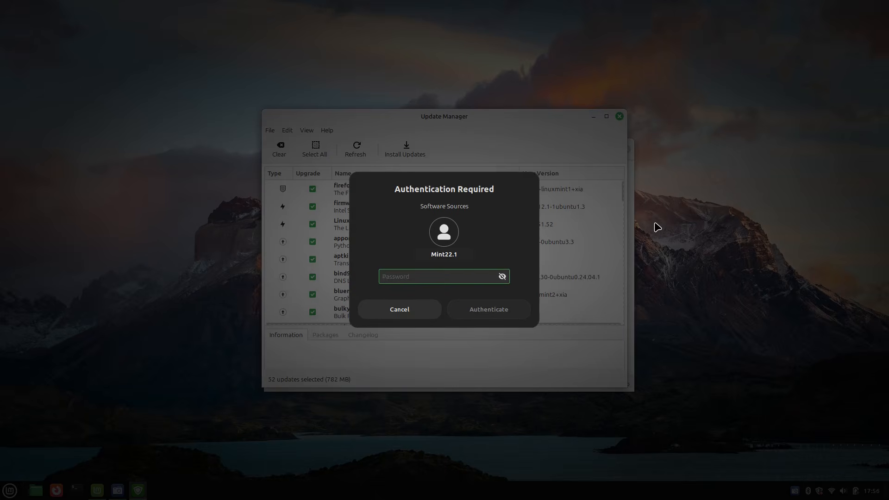
{"action": "type", "text": "•••••"}
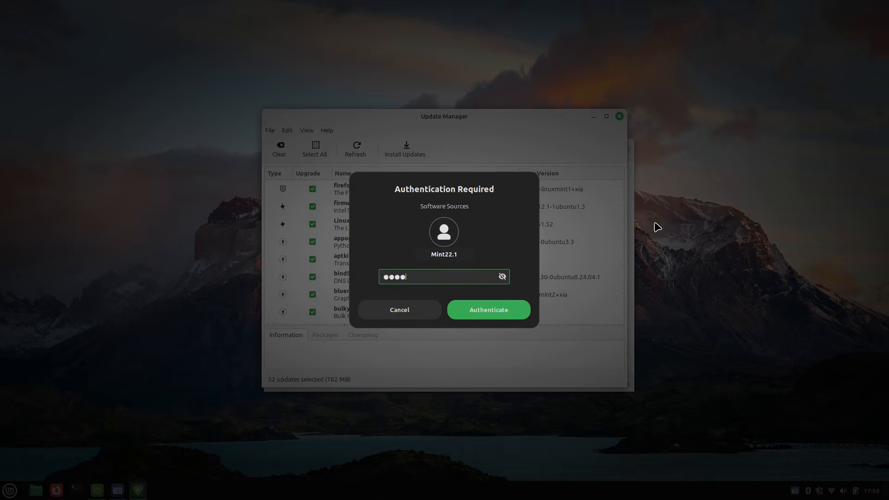
{"action": "type", "text": "••••"}
{"action": "key", "text": "Return"}
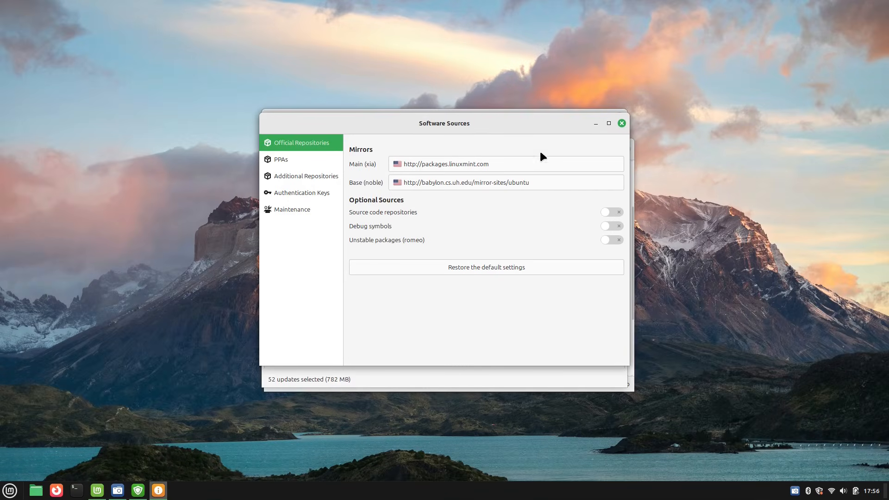
Search the application menu for "soft" to locate the Software Sources entry, and close the menu
{"action": "left_click", "coordinate": [11, 490]}
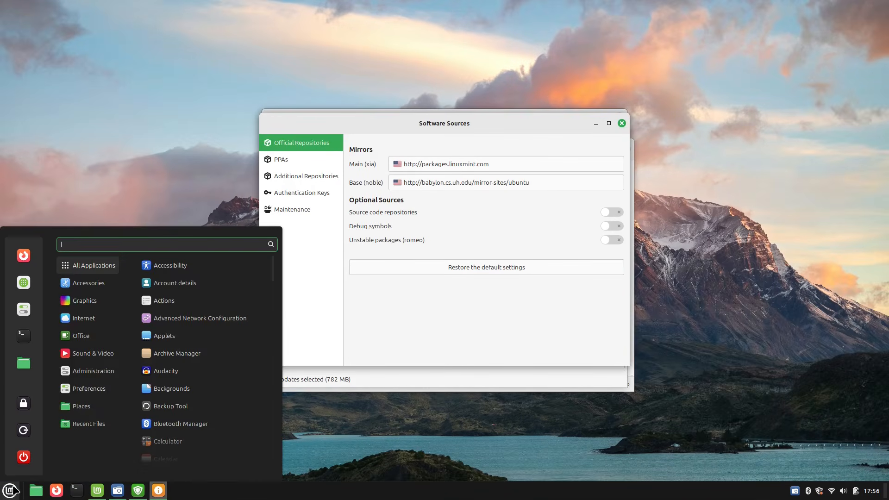
{"action": "type", "text": "soft"}
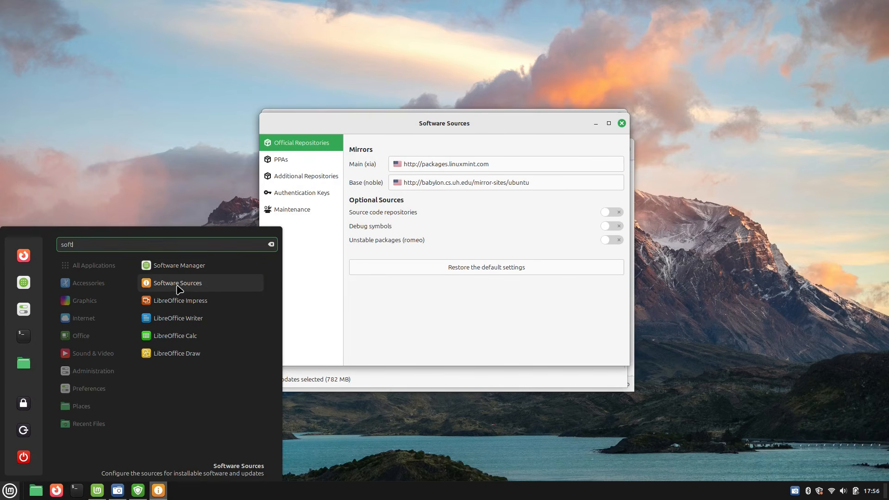
{"action": "left_click", "coordinate": [459, 228]}
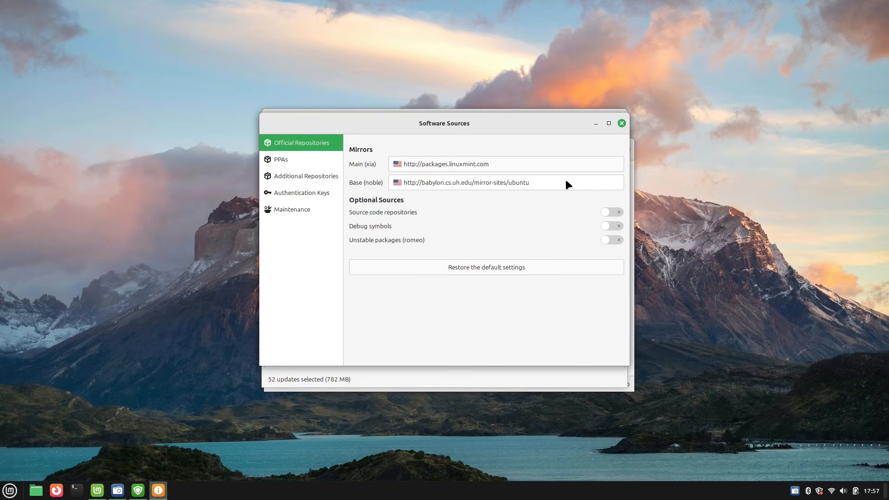
Choose the Linux Mint mirror for the Main (xia) repository and apply it
{"action": "left_click", "coordinate": [518, 162]}
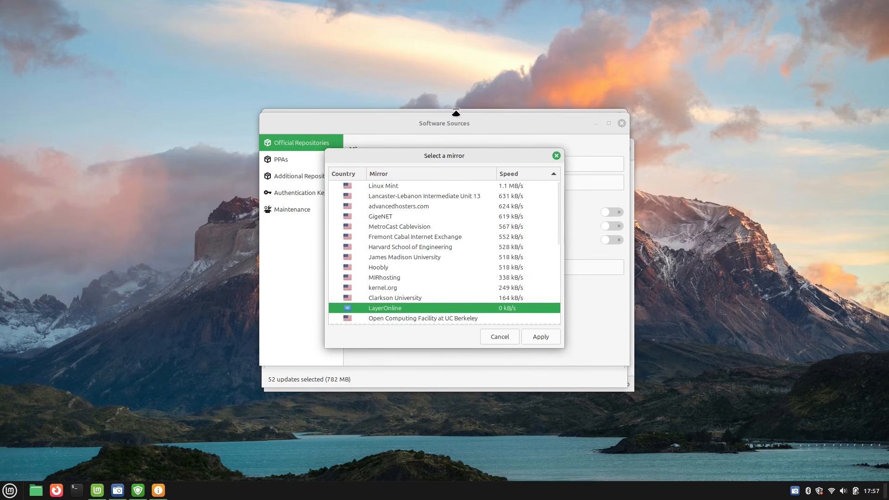
{"action": "left_click", "coordinate": [427, 187]}
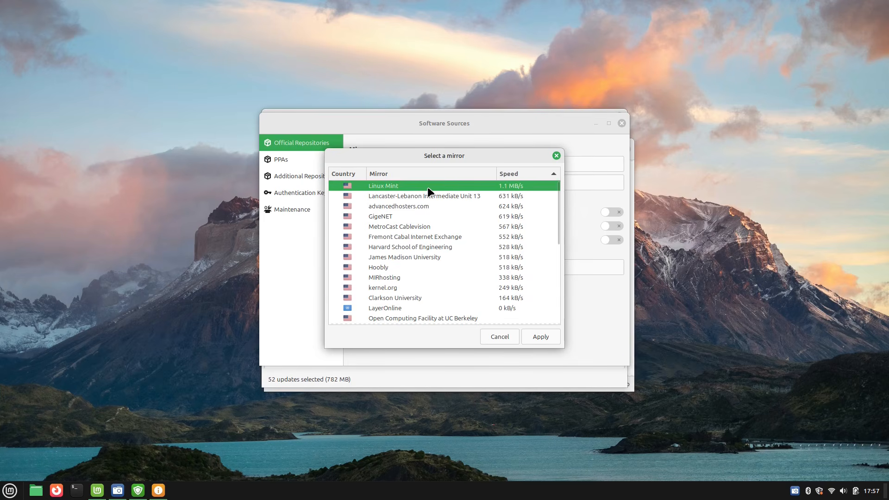
{"action": "left_click", "coordinate": [550, 339]}
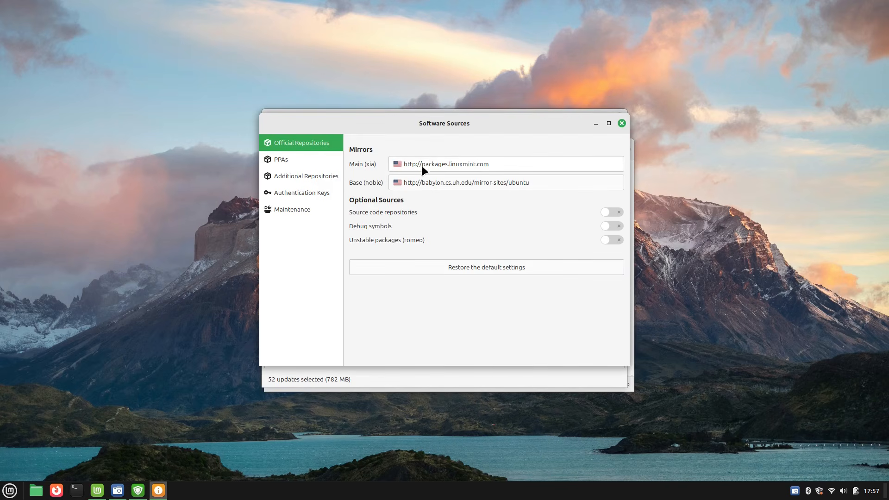
{"action": "left_click", "coordinate": [506, 182]}
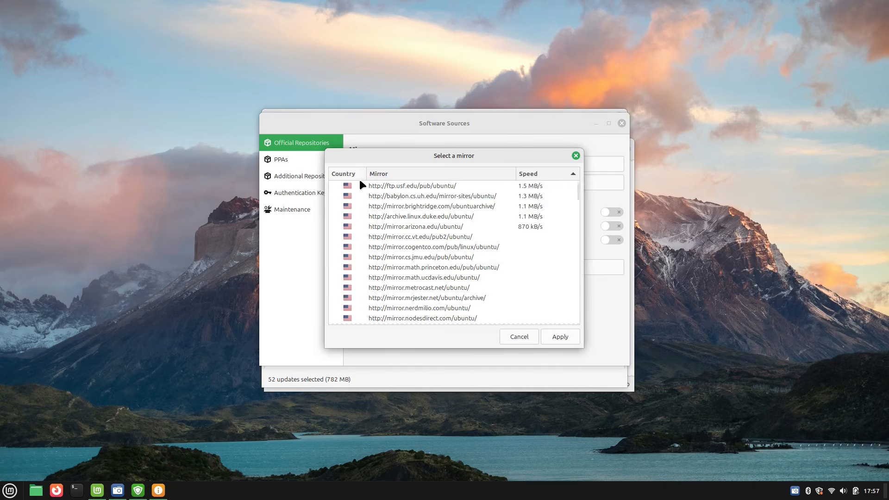
{"action": "left_click", "coordinate": [417, 186]}
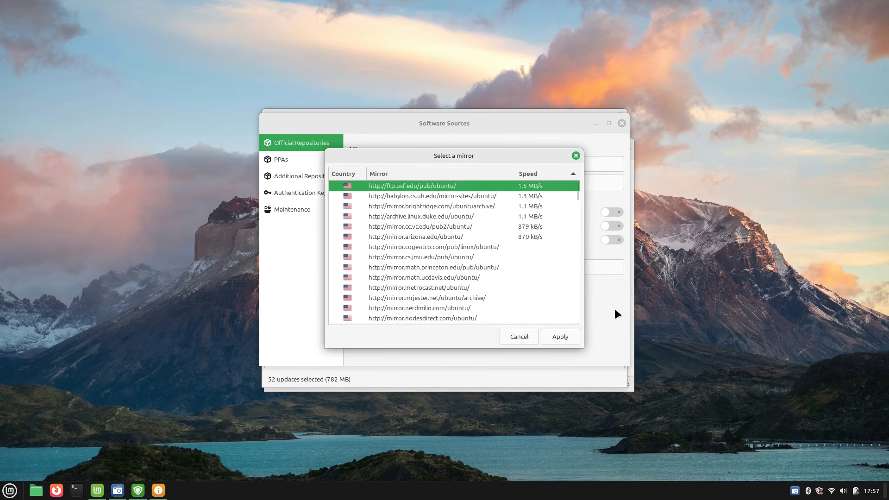
{"action": "left_click", "coordinate": [566, 337]}
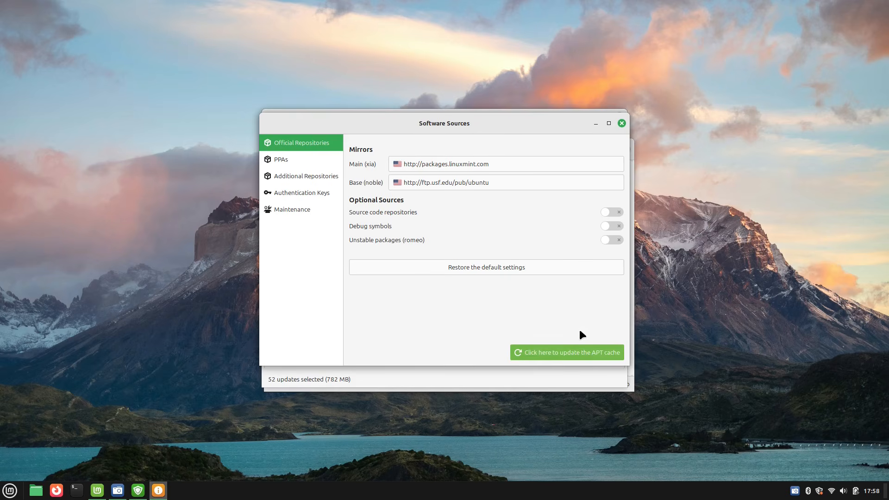
{"action": "left_click", "coordinate": [597, 352]}
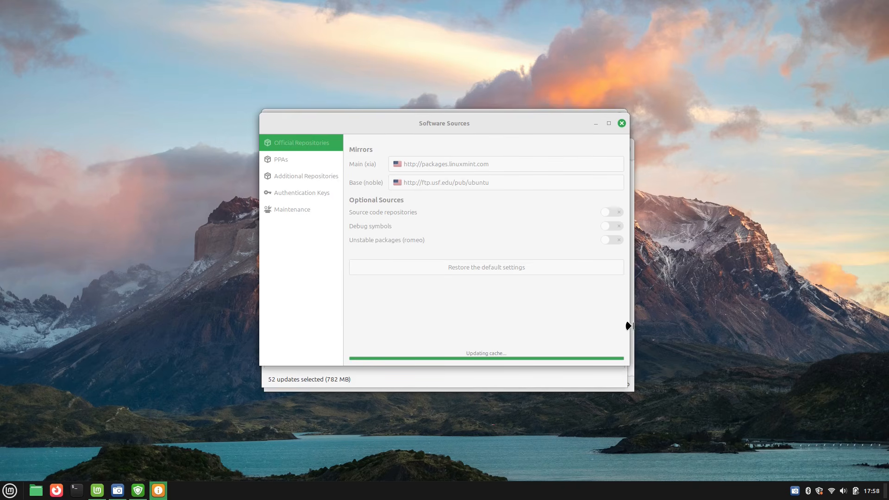
Move Software Sources aside, review the update types and pending packages in Update Manager, and close Software Sources
{"action": "left_click_drag", "start_coordinate": [515, 125], "coordinate": [729, 159]}
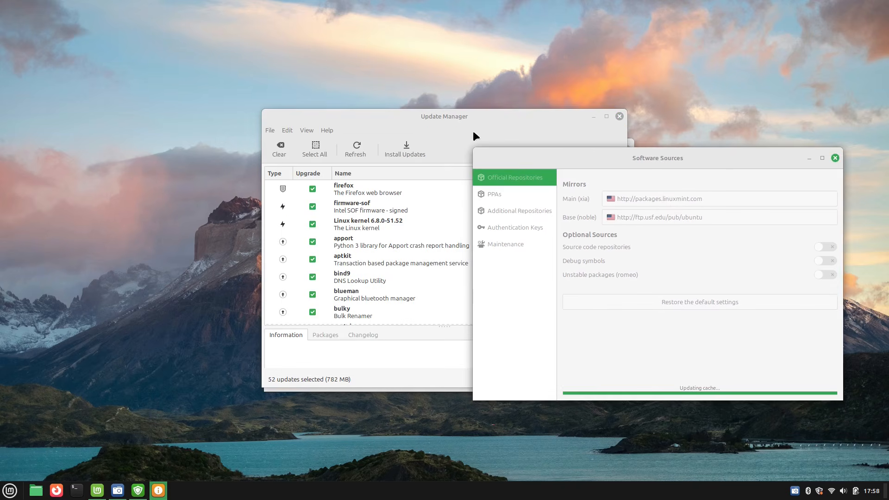
{"action": "left_click", "coordinate": [455, 116]}
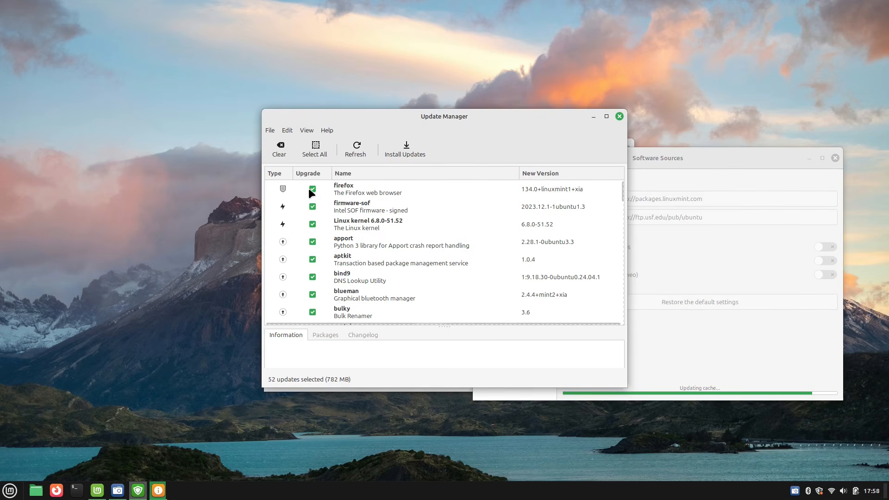
{"action": "mouse_move", "coordinate": [283, 187]}
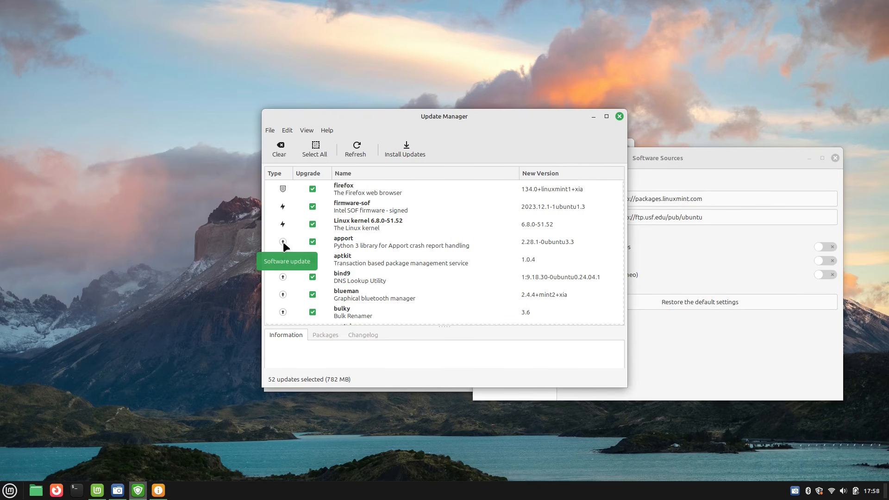
{"action": "scroll", "coordinate": [379, 256], "scroll_direction": "down", "scroll_amount": 6}
{"action": "scroll", "coordinate": [379, 254], "scroll_direction": "down", "scroll_amount": 10}
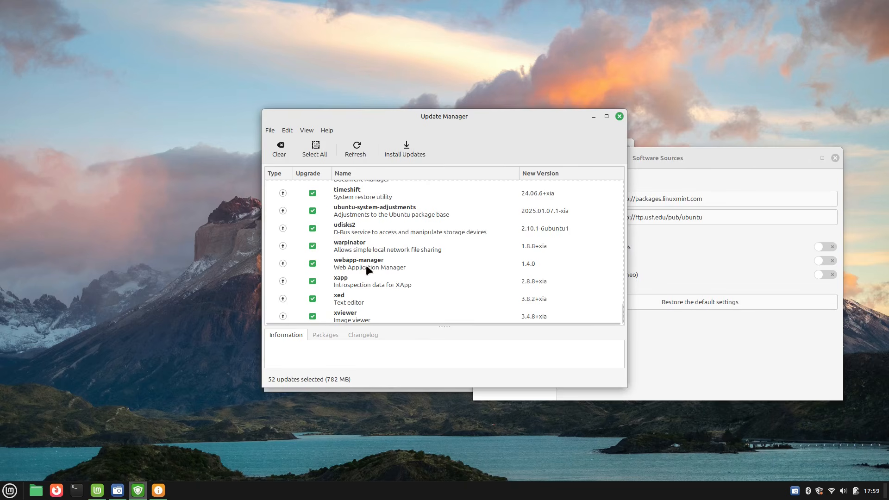
{"action": "left_click", "coordinate": [701, 154]}
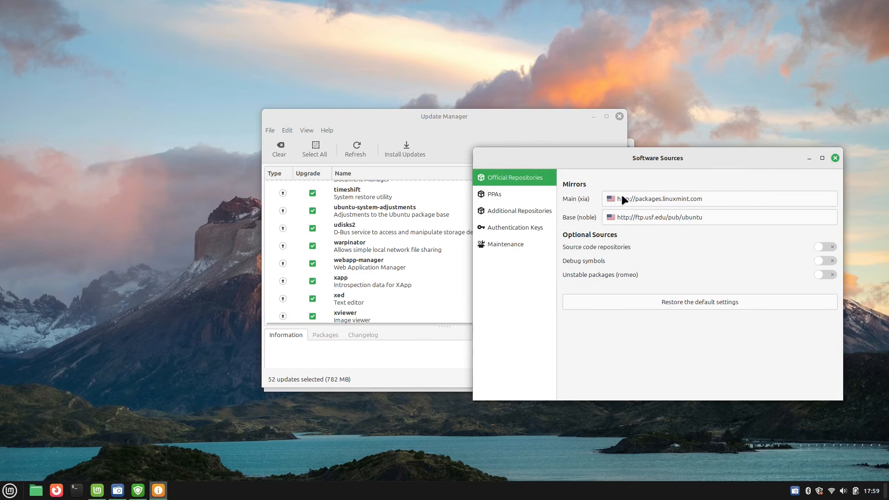
{"action": "left_click", "coordinate": [835, 158]}
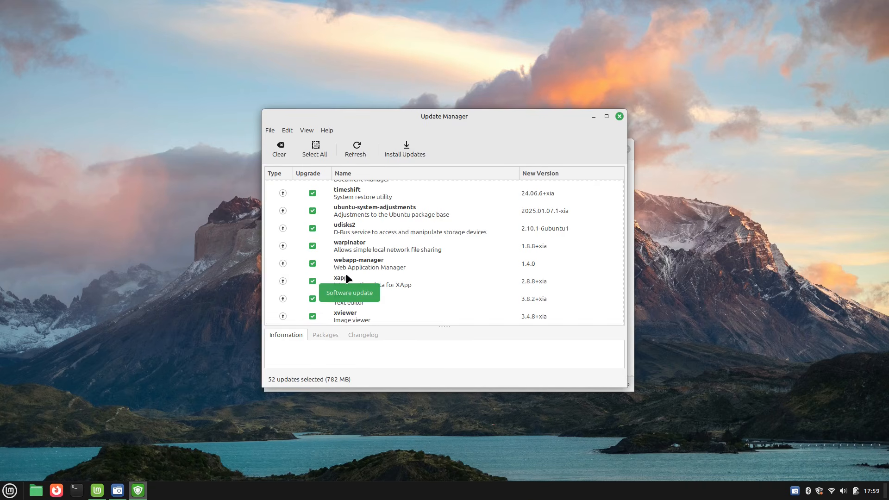
Deselect and reselect the mint-y-icons update, and inspect the options for ignoring that package's updates without choosing one
{"action": "scroll", "coordinate": [449, 271], "scroll_direction": "up", "scroll_amount": 10}
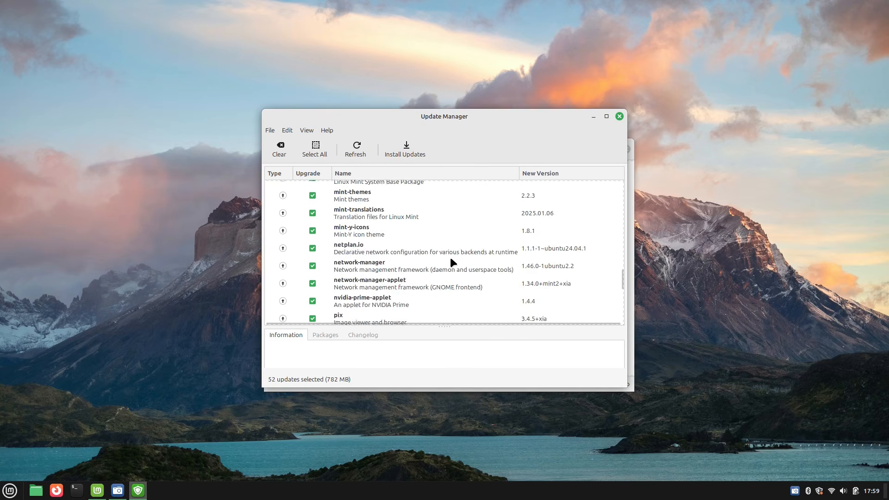
{"action": "scroll", "coordinate": [453, 263], "scroll_direction": "up", "scroll_amount": 8}
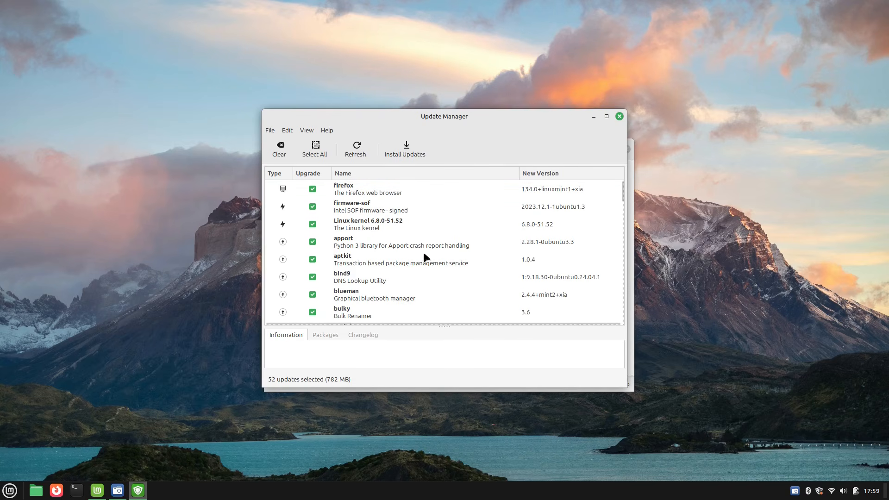
{"action": "scroll", "coordinate": [326, 241], "scroll_direction": "down", "scroll_amount": 9}
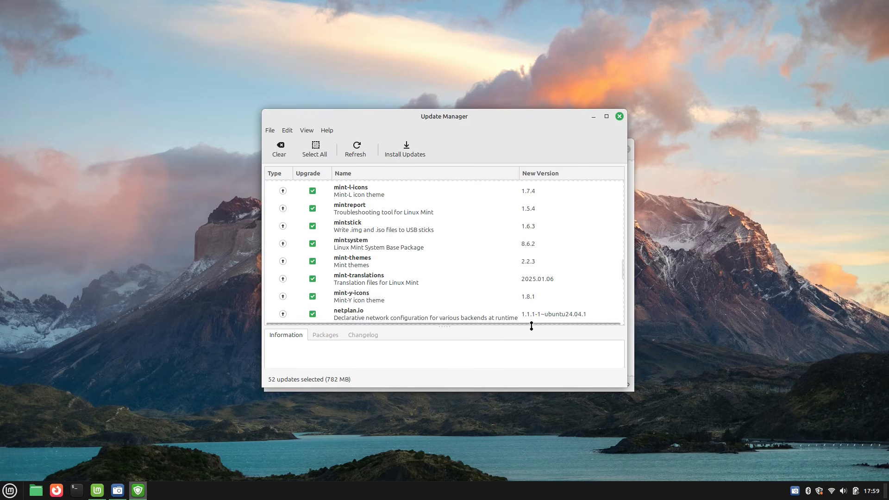
{"action": "left_click", "coordinate": [313, 297]}
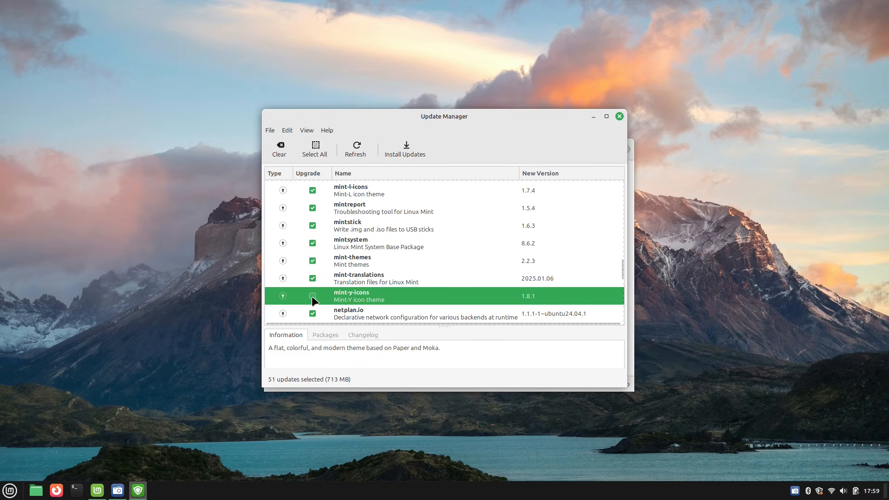
{"action": "left_click", "coordinate": [311, 295]}
{"action": "right_click", "coordinate": [348, 292]}
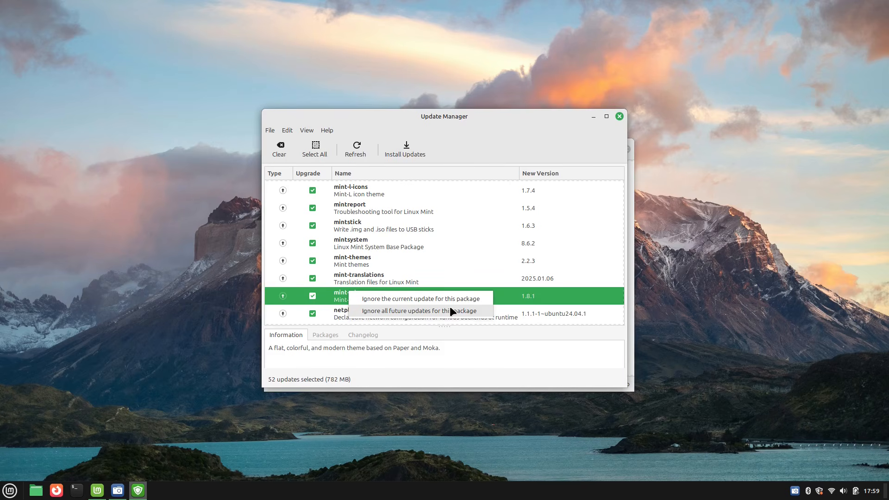
{"action": "left_click", "coordinate": [612, 319]}
Finish looking through the pending updates, close Update Manager without installing them, and launch System Settings from First Steps
{"action": "scroll", "coordinate": [578, 289], "scroll_direction": "down", "scroll_amount": 10}
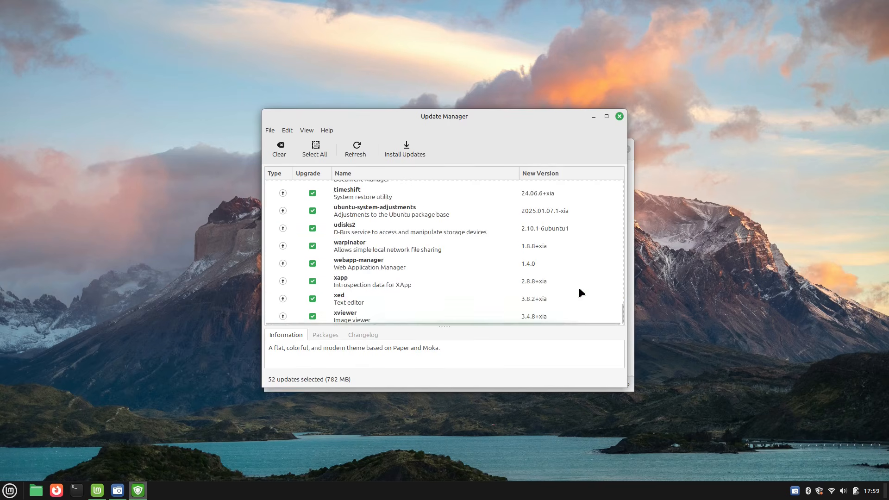
{"action": "scroll", "coordinate": [579, 288], "scroll_direction": "up", "scroll_amount": 15}
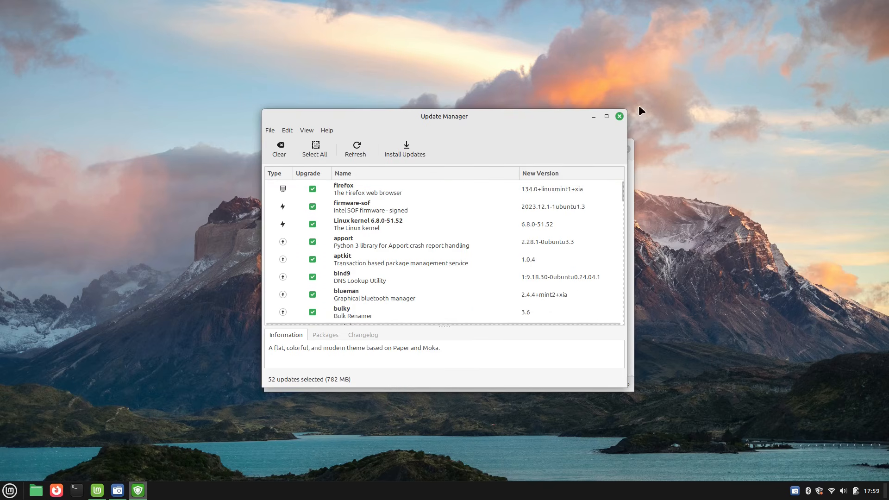
{"action": "left_click", "coordinate": [617, 116]}
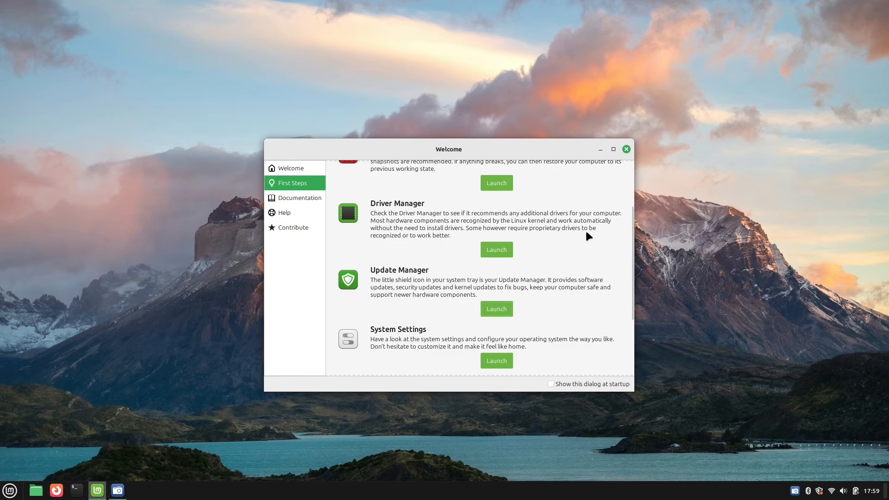
{"action": "scroll", "coordinate": [505, 271], "scroll_direction": "down", "scroll_amount": 3}
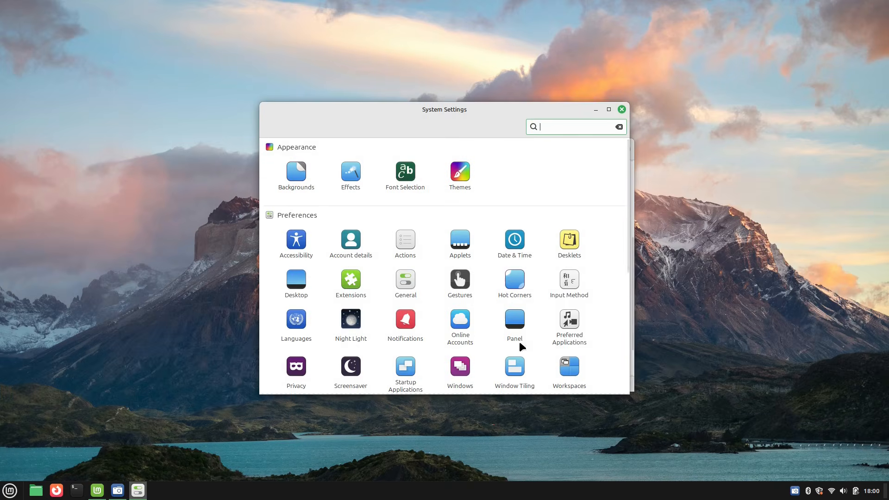
Search the application menu for "system" to locate System Settings, close the menu, and look over the available settings modules
{"action": "left_click", "coordinate": [11, 489]}
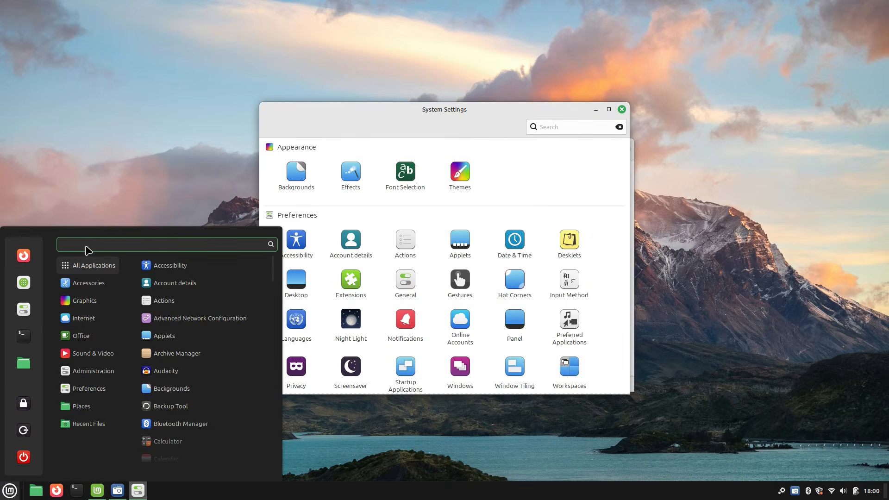
{"action": "type", "text": "sy"}
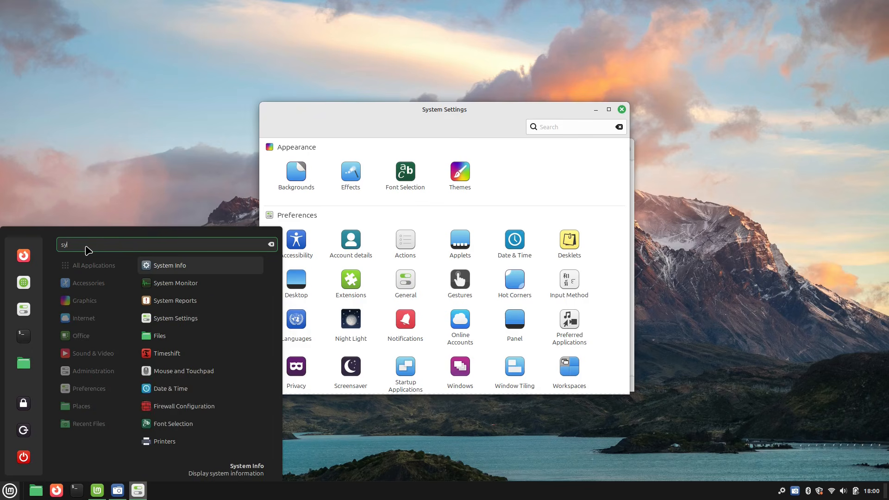
{"action": "type", "text": "stem"}
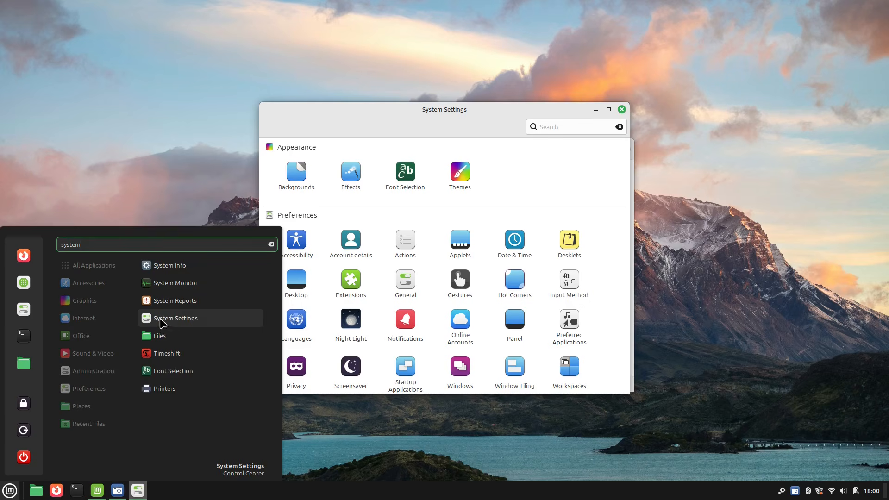
{"action": "left_click", "coordinate": [543, 162]}
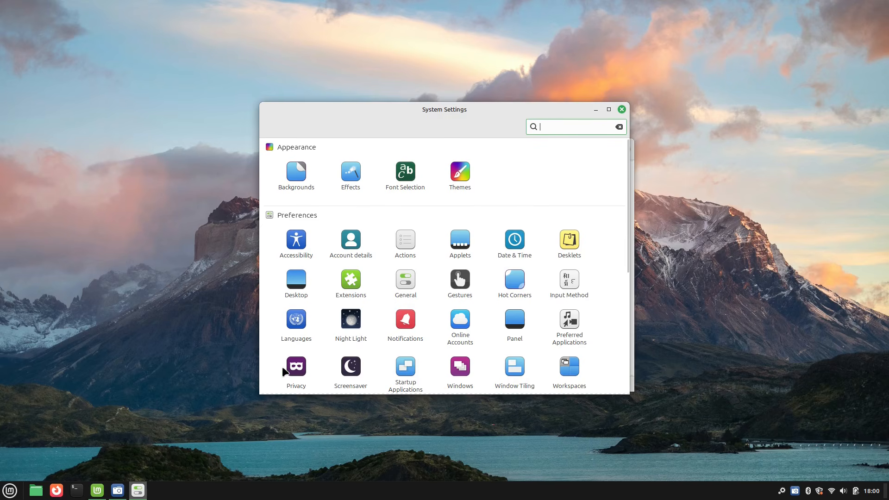
{"action": "scroll", "coordinate": [609, 278], "scroll_direction": "down", "scroll_amount": 5}
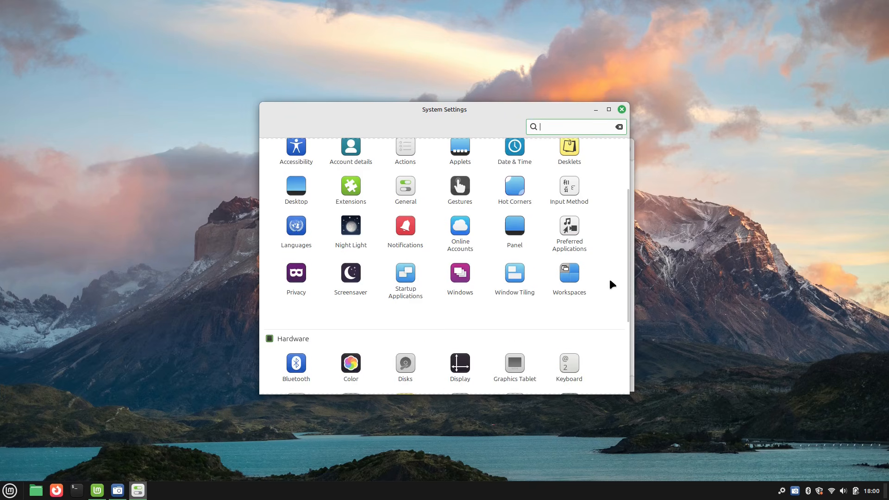
{"action": "scroll", "coordinate": [610, 278], "scroll_direction": "up", "scroll_amount": 4}
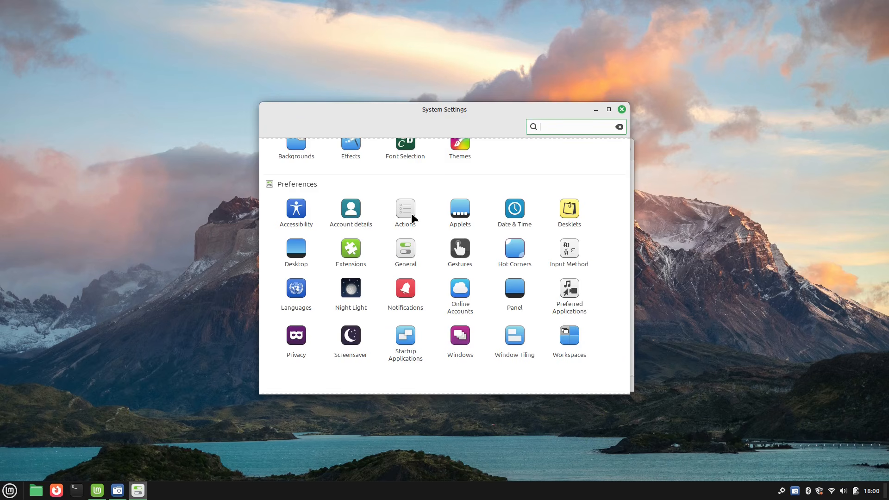
Inspect the desktop's context menu, and open the Actions settings to review the list of installed actions
{"action": "right_click", "coordinate": [681, 229]}
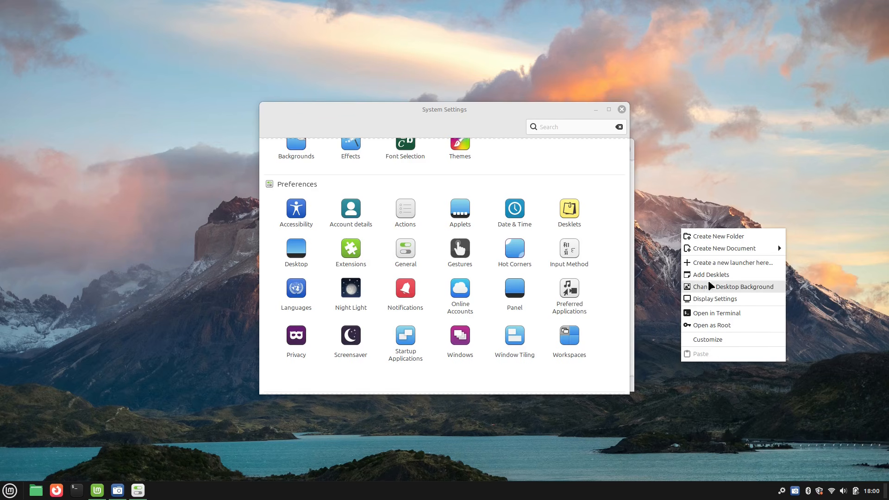
{"action": "left_click", "coordinate": [437, 195]}
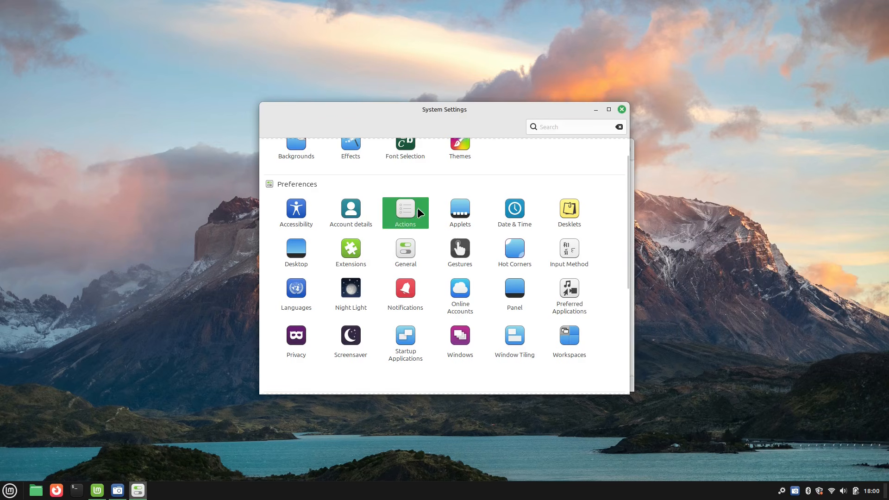
{"action": "left_click", "coordinate": [397, 217]}
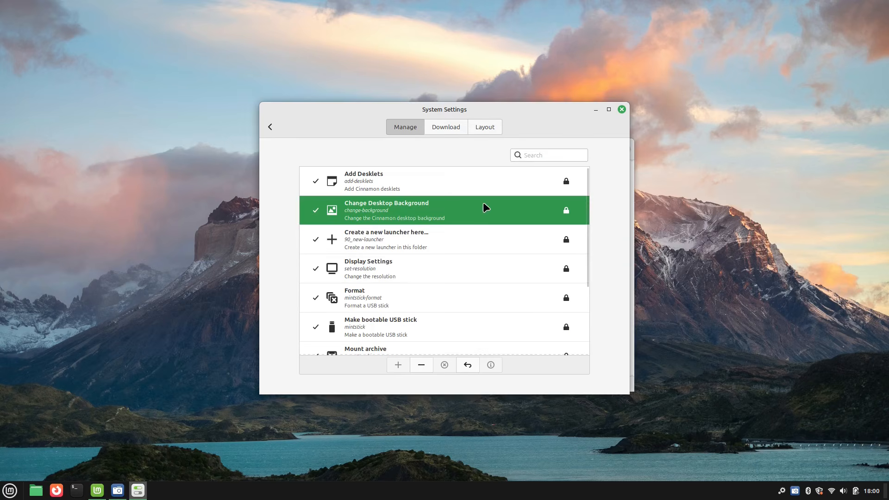
{"action": "scroll", "coordinate": [499, 245], "scroll_direction": "down", "scroll_amount": 1}
{"action": "scroll", "coordinate": [499, 246], "scroll_direction": "down", "scroll_amount": 3}
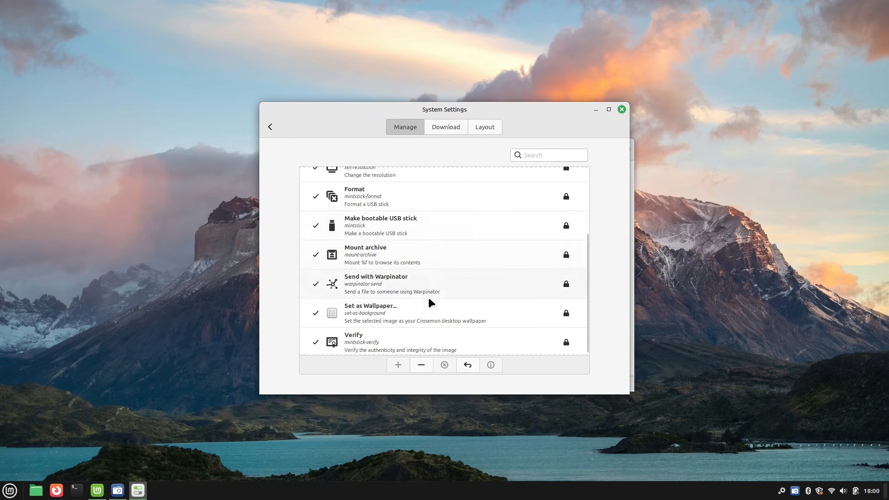
Finish reviewing the installed actions, look over the Privacy settings, and return to the settings overview
{"action": "scroll", "coordinate": [409, 234], "scroll_direction": "down", "scroll_amount": 1}
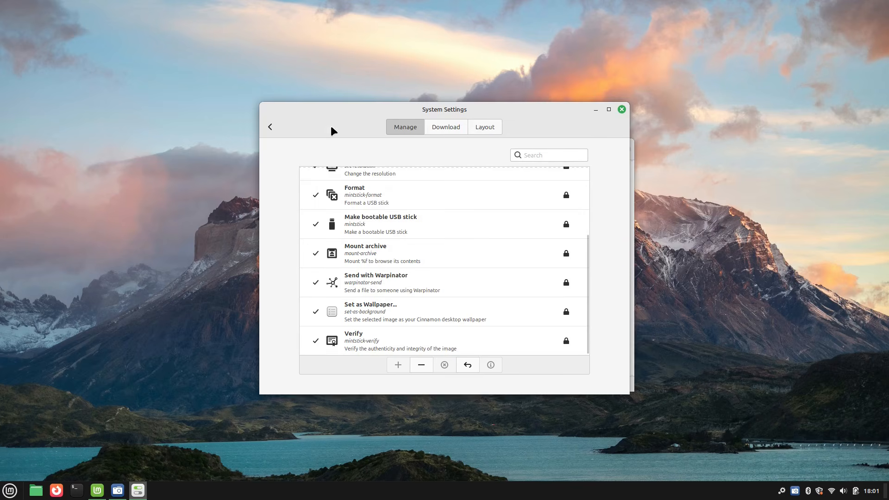
{"action": "left_click", "coordinate": [270, 127]}
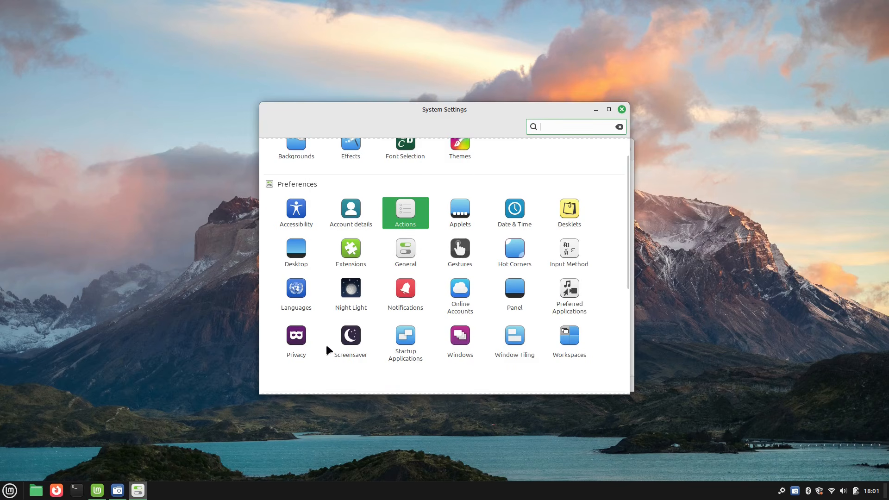
{"action": "left_click", "coordinate": [299, 336]}
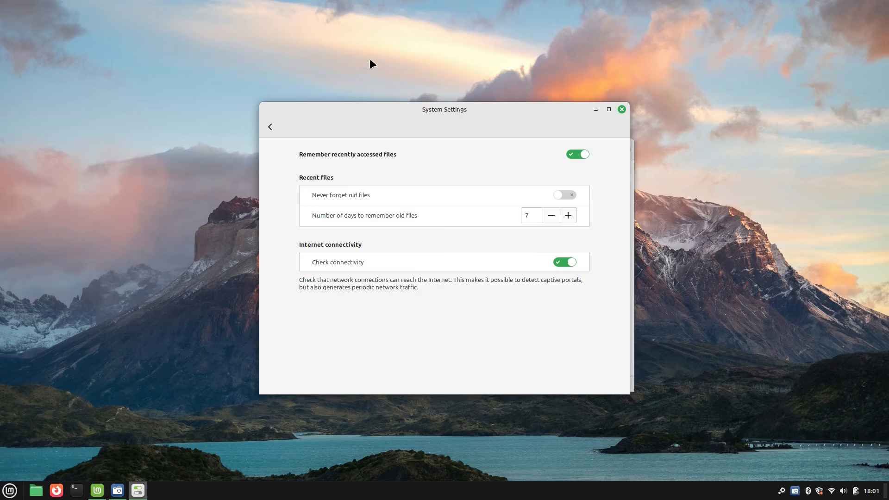
{"action": "left_click", "coordinate": [268, 128]}
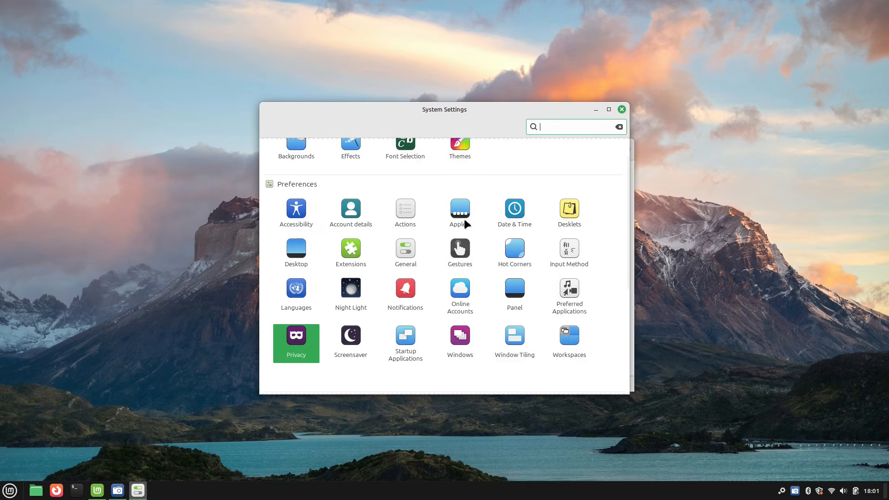
Inspect the Display settings and the list of connected monitors without changing anything, and return to the settings overview
{"action": "scroll", "coordinate": [557, 314], "scroll_direction": "down", "scroll_amount": 3}
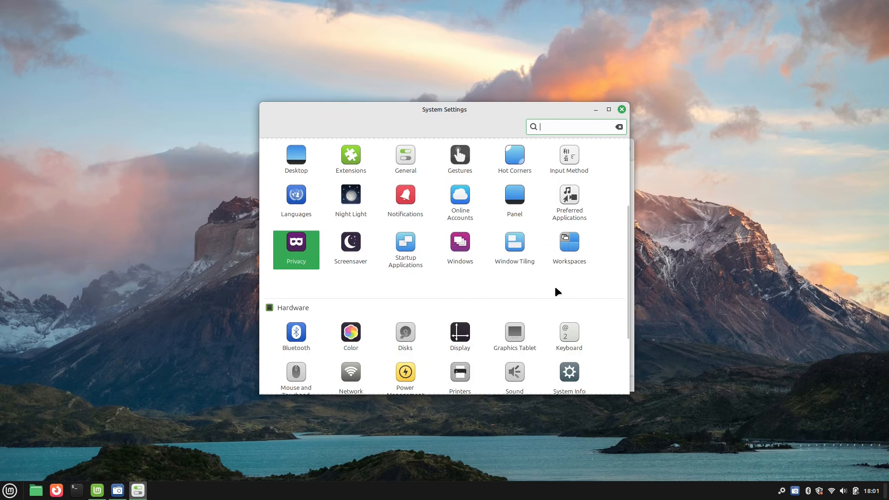
{"action": "scroll", "coordinate": [554, 283], "scroll_direction": "down", "scroll_amount": 3}
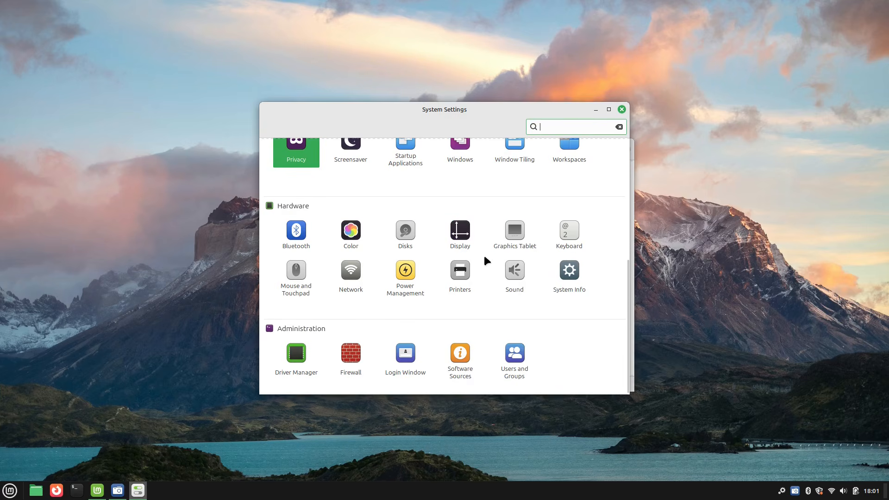
{"action": "left_click", "coordinate": [460, 236]}
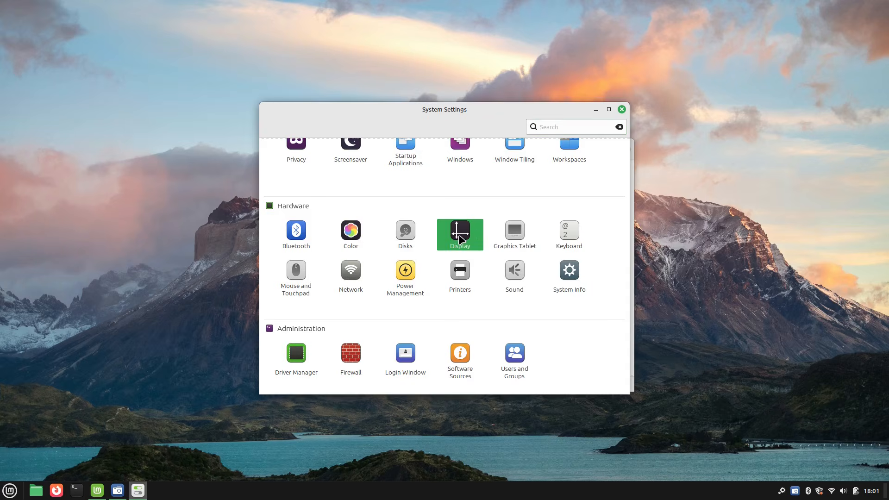
{"action": "left_click", "coordinate": [516, 274]}
{"action": "left_click", "coordinate": [516, 274]}
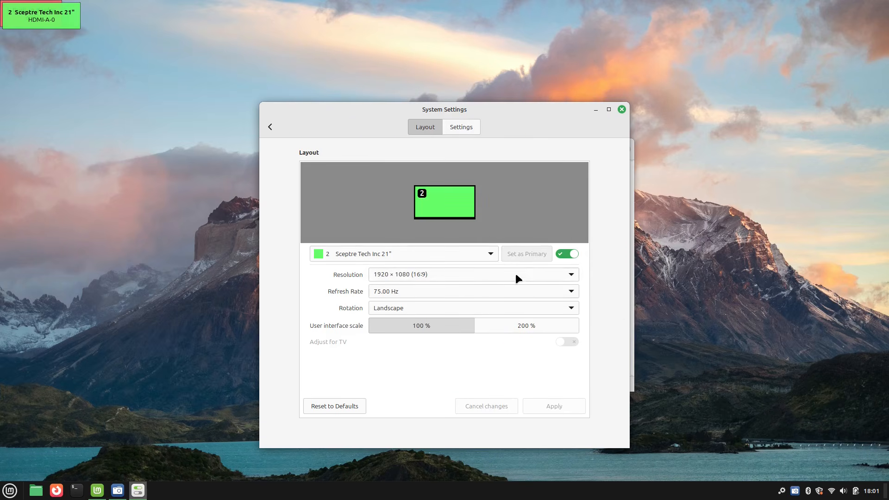
{"action": "left_click", "coordinate": [492, 253]}
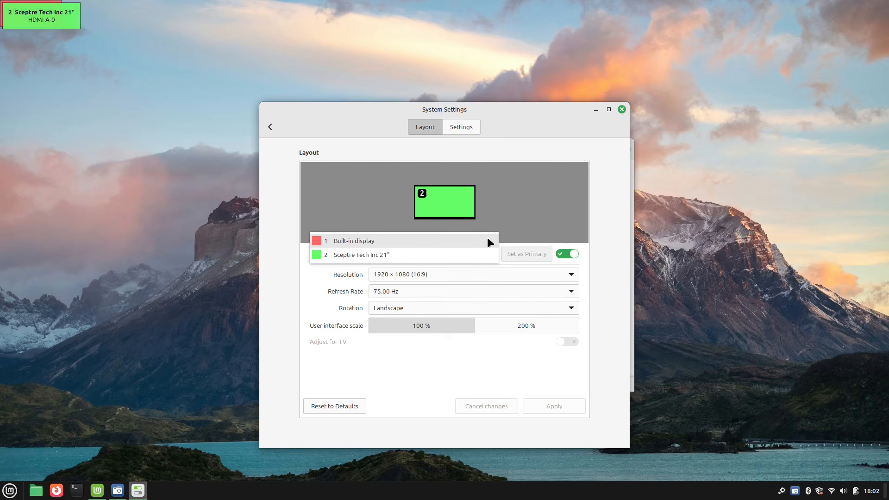
{"action": "left_click", "coordinate": [548, 380]}
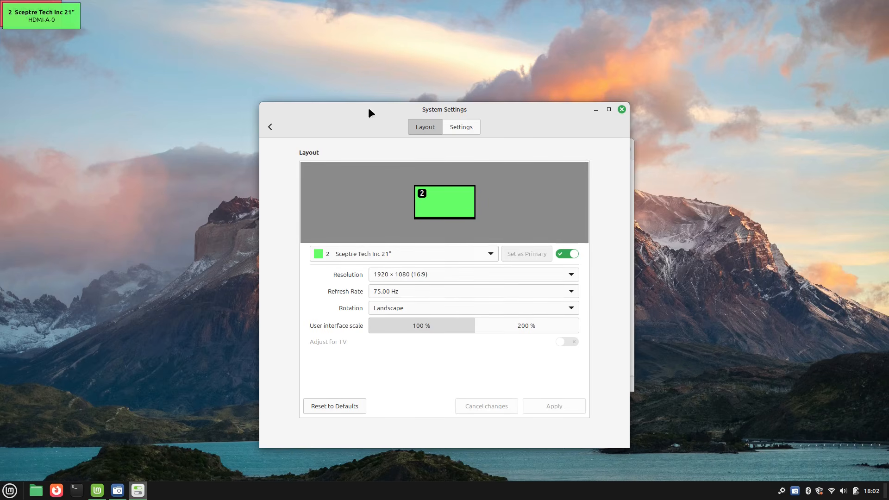
{"action": "left_click", "coordinate": [270, 126]}
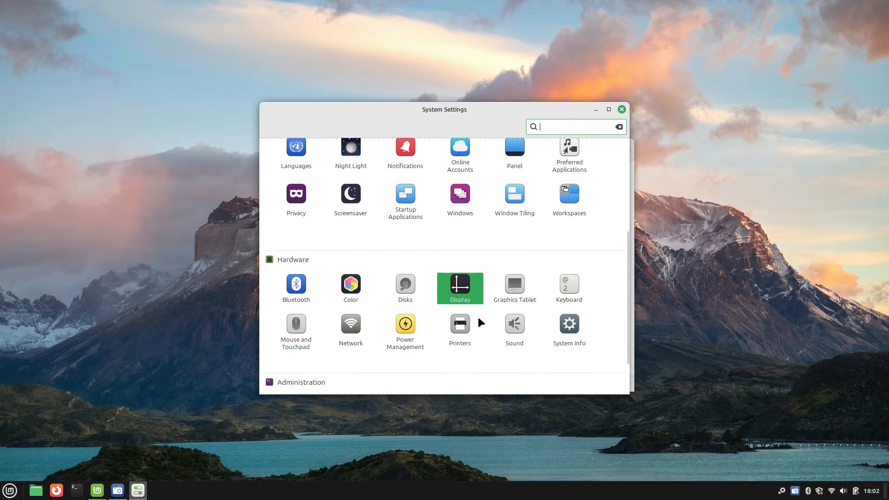
Open the Bluetooth device manager, search for nearby devices, stop the search, and close the manager
{"action": "left_click", "coordinate": [306, 289]}
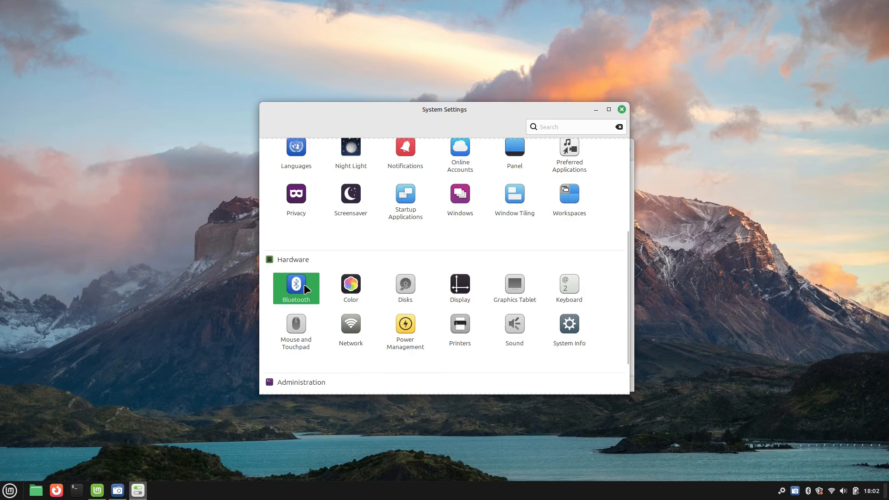
{"action": "left_click_drag", "start_coordinate": [722, 145], "coordinate": [550, 173]}
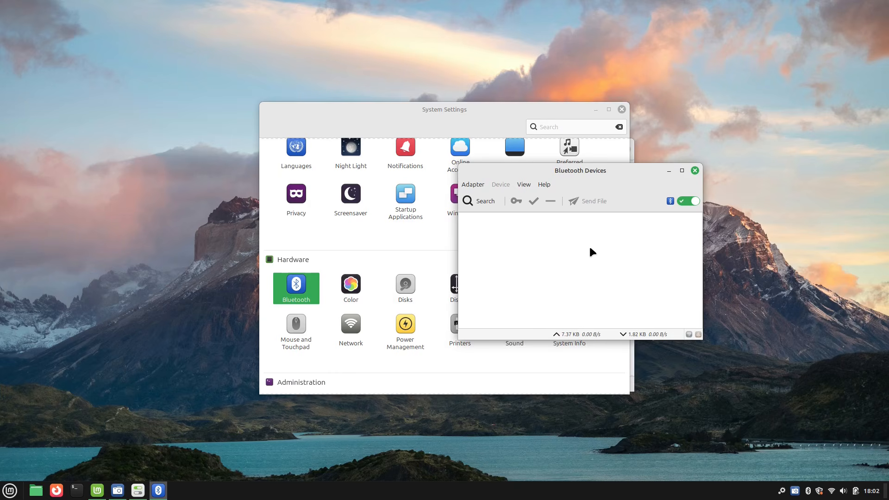
{"action": "left_click", "coordinate": [479, 200]}
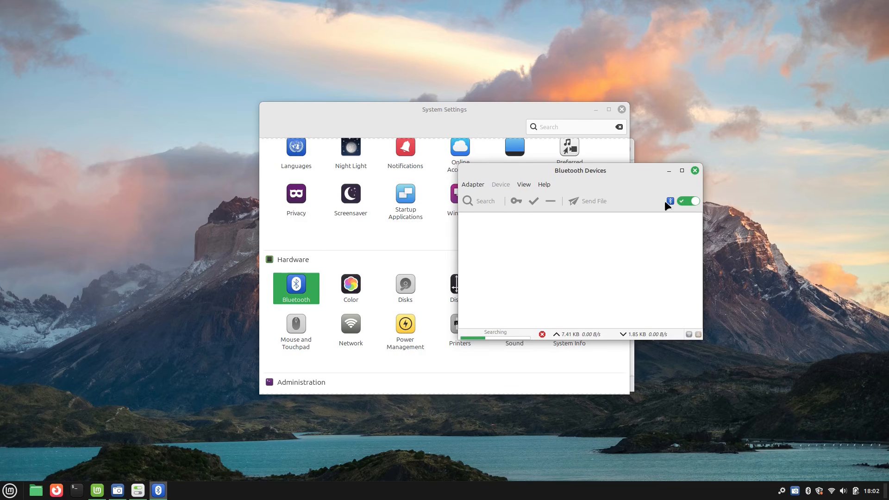
{"action": "left_click", "coordinate": [542, 334]}
{"action": "left_click", "coordinate": [695, 170]}
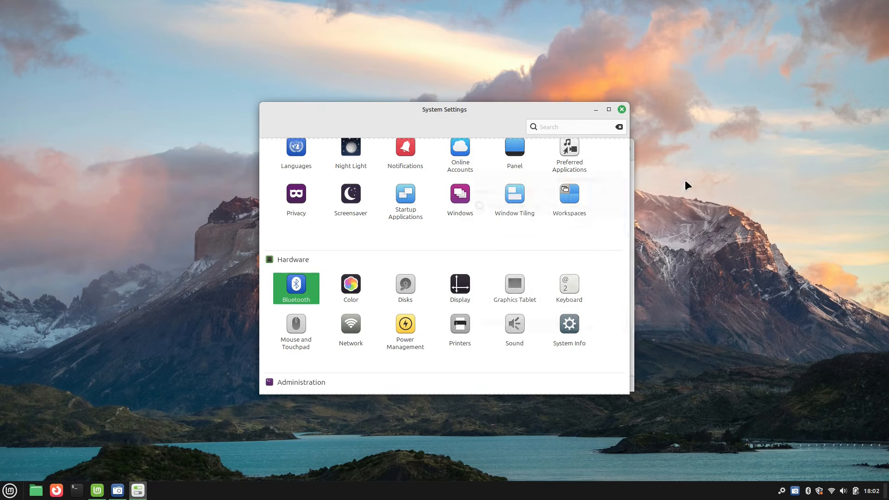
Review the Sound settings for output, input, system sounds and applications, and return to the settings overview
{"action": "scroll", "coordinate": [569, 291], "scroll_direction": "down", "scroll_amount": 1}
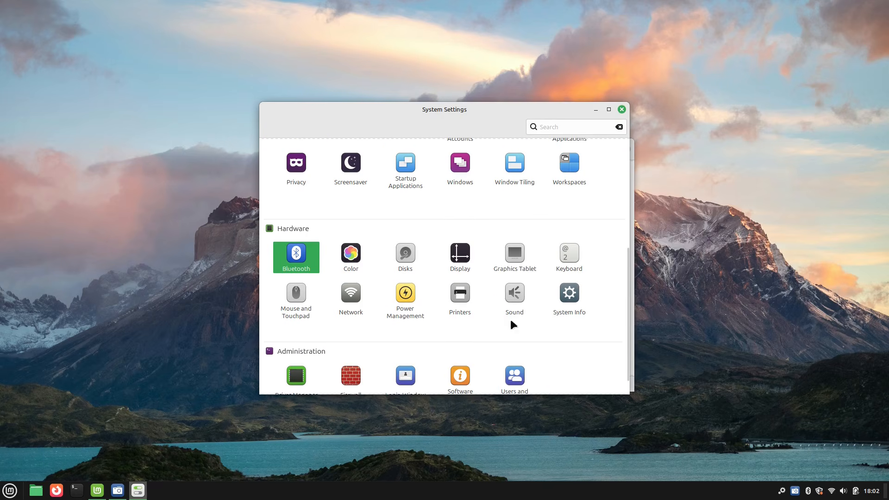
{"action": "left_click", "coordinate": [519, 295]}
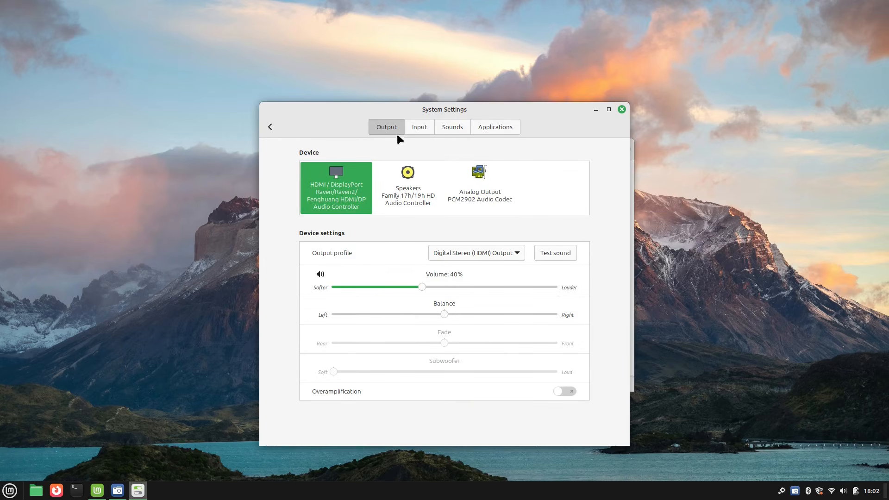
{"action": "left_click", "coordinate": [420, 126]}
{"action": "left_click", "coordinate": [461, 123]}
{"action": "left_click", "coordinate": [492, 129]}
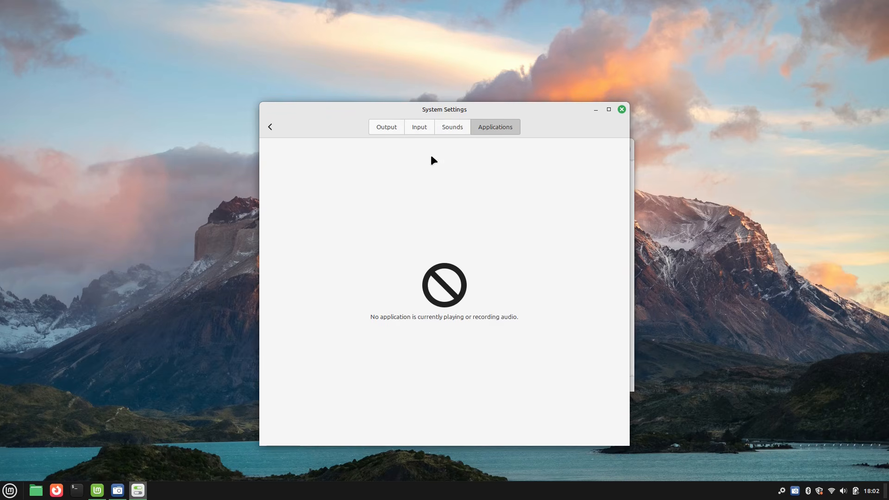
{"action": "left_click", "coordinate": [449, 130]}
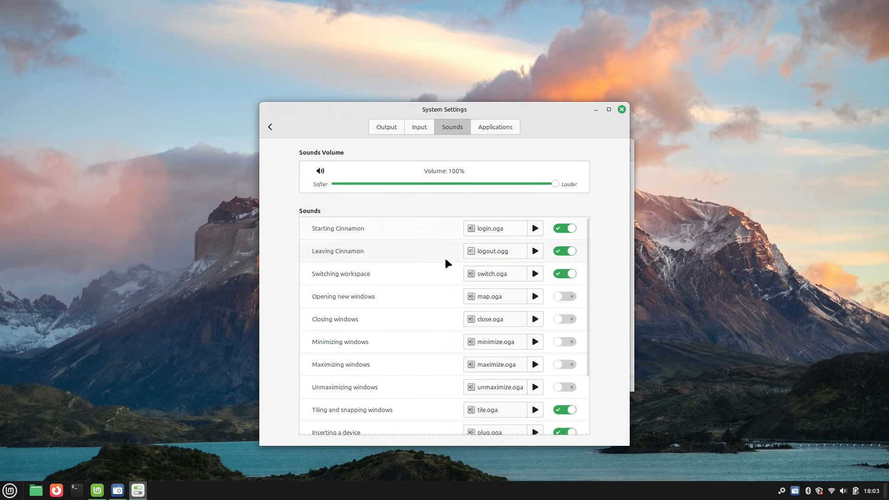
{"action": "left_click", "coordinate": [270, 127]}
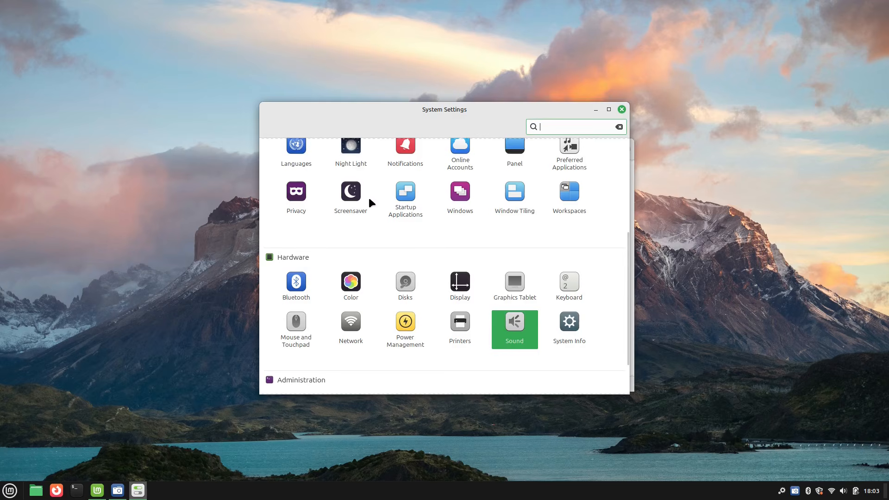
Open Users and Groups by authenticating with the account password, view the existing user's account details, and close the window
{"action": "scroll", "coordinate": [347, 259], "scroll_direction": "down", "scroll_amount": 2}
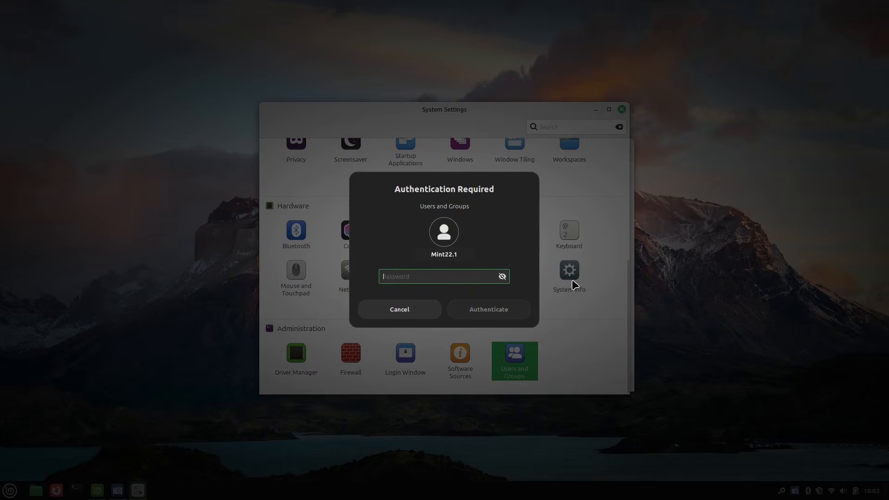
{"action": "type", "text": "m"}
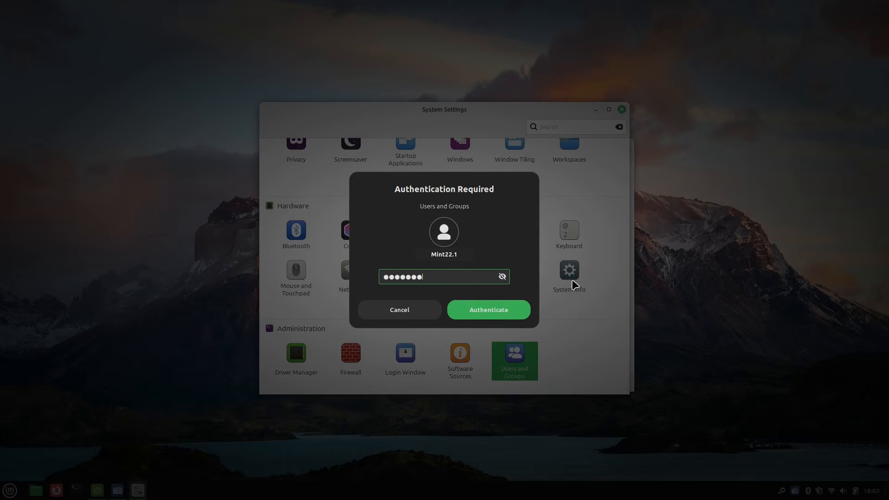
{"action": "key", "text": "Return"}
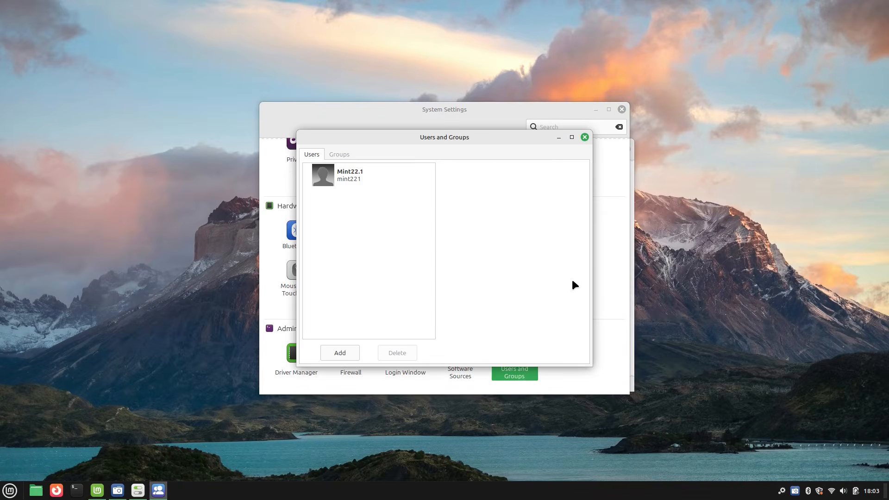
{"action": "left_click", "coordinate": [398, 176]}
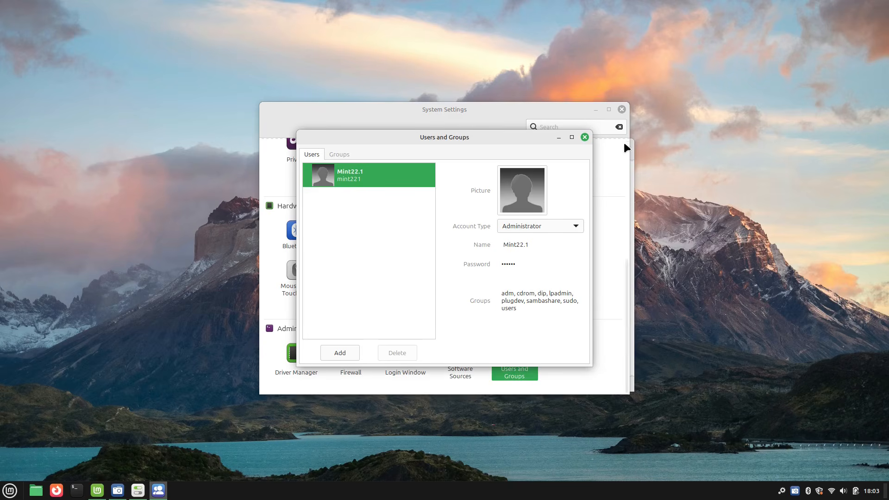
{"action": "left_click", "coordinate": [584, 137]}
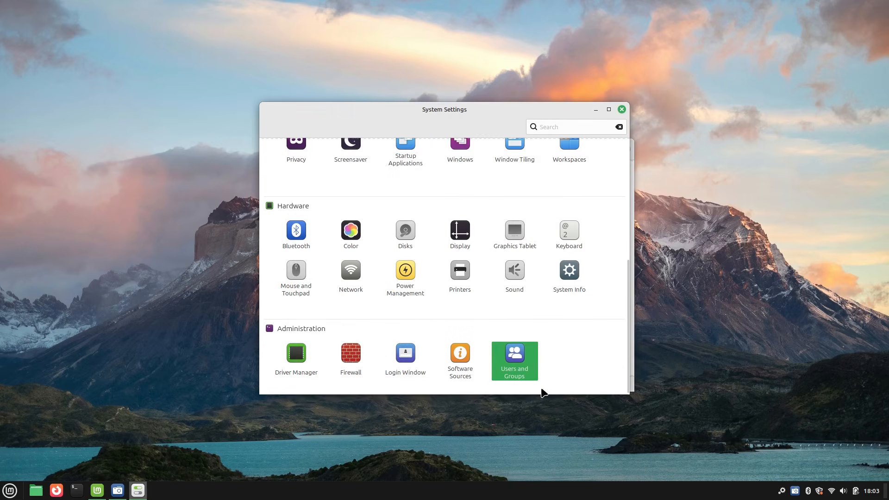
Open the Login Window settings by authenticating with the account password, and reposition the window nearer the middle of the desktop
{"action": "left_click", "coordinate": [400, 352]}
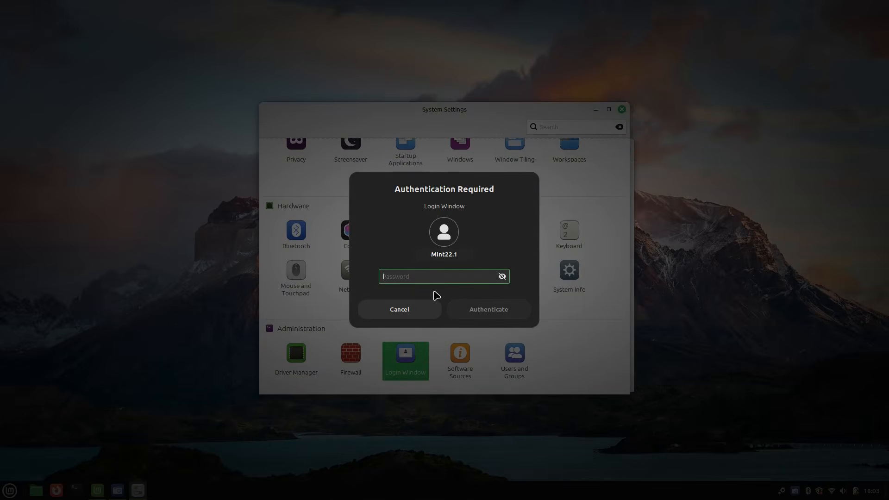
{"action": "type", "text": "••••••••"}
{"action": "key", "text": "Return"}
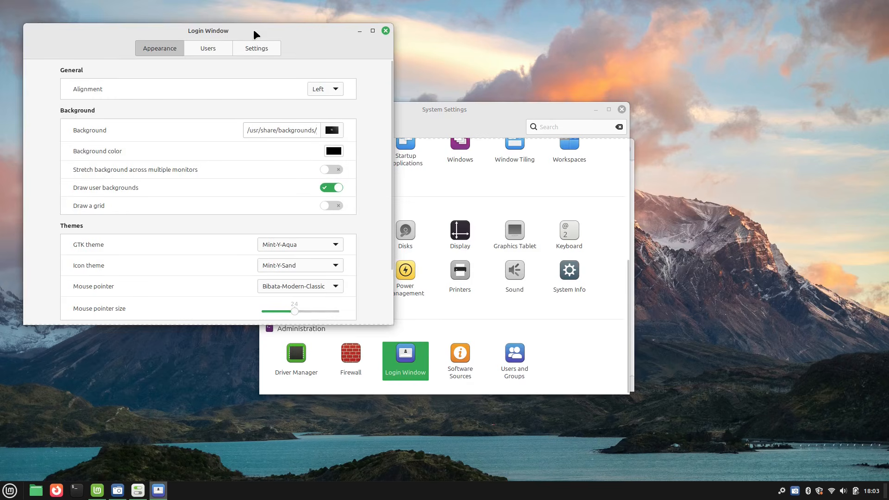
{"action": "left_click_drag", "start_coordinate": [254, 34], "coordinate": [534, 95]}
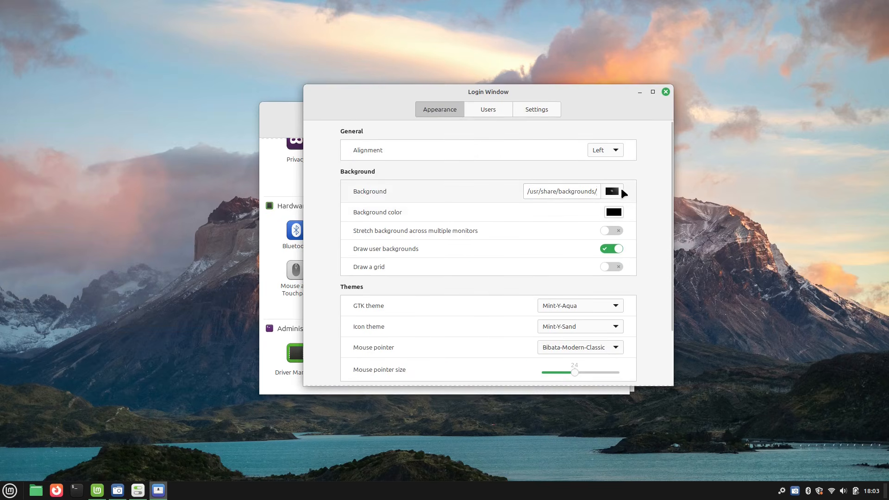
Browse images for the login screen background and preview several pictures in the linuxmint folder
{"action": "left_click", "coordinate": [610, 192]}
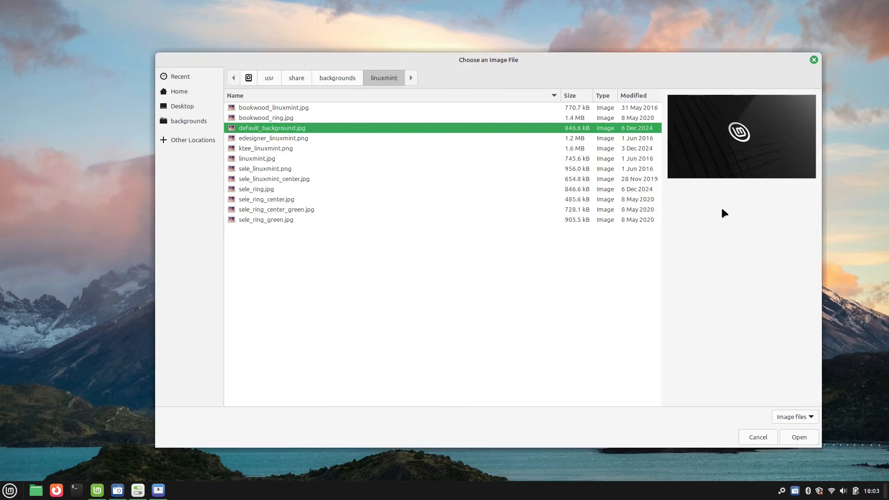
{"action": "key", "text": "Down"}
{"action": "key", "text": "Down"}
{"action": "key", "text": "Down"}
{"action": "key", "text": "Down"}
{"action": "key", "text": "Down"}
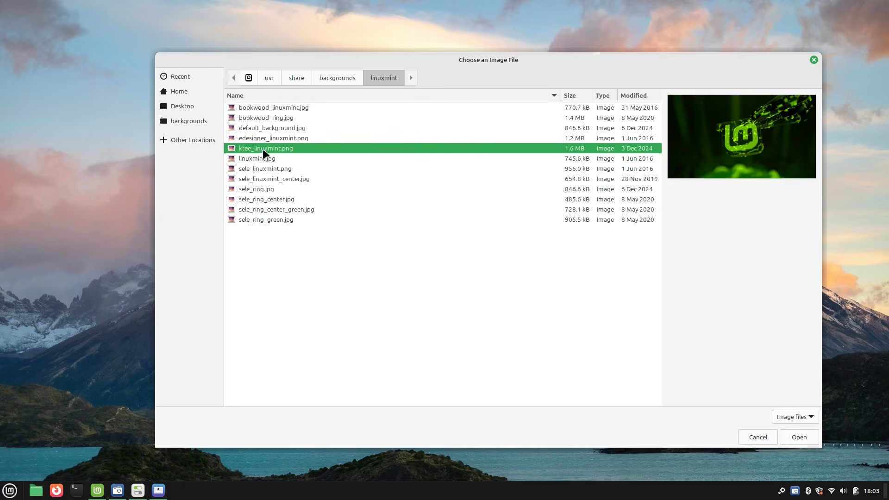
{"action": "key", "text": "Down"}
{"action": "key", "text": "Down"}
{"action": "key", "text": "Down"}
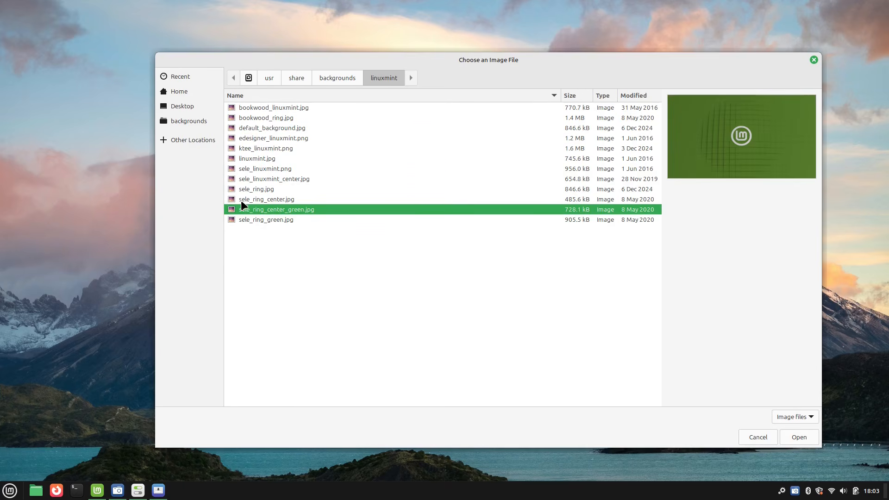
{"action": "left_click", "coordinate": [260, 107]}
{"action": "left_click", "coordinate": [265, 118]}
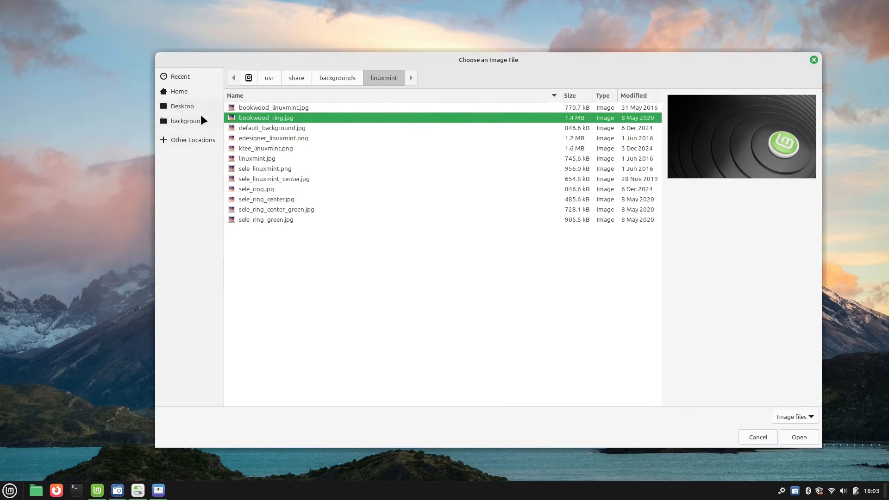
Preview several pictures in the linuxmint-wilma backgrounds folder and set slee_blocks.jpg as the login screen background
{"action": "left_click", "coordinate": [345, 79]}
{"action": "double_click", "coordinate": [278, 128]}
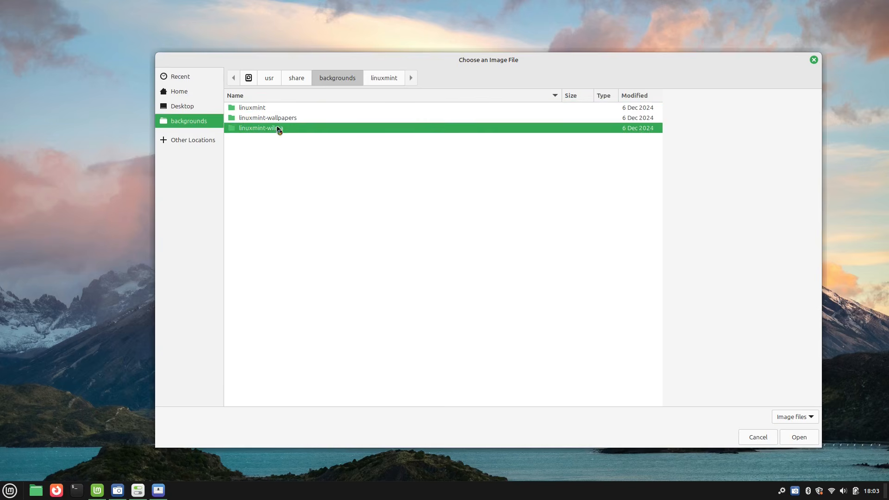
{"action": "left_click", "coordinate": [351, 180]}
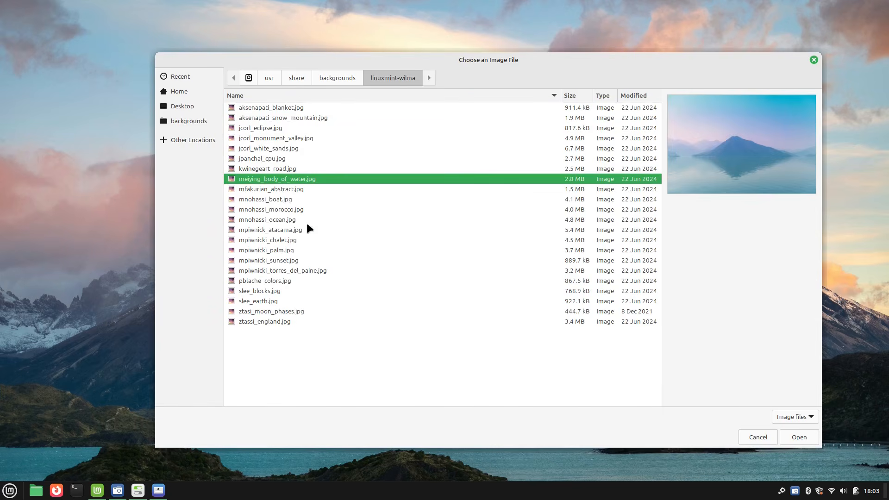
{"action": "left_click", "coordinate": [293, 252]}
{"action": "left_click", "coordinate": [282, 281]}
{"action": "left_click", "coordinate": [277, 274]}
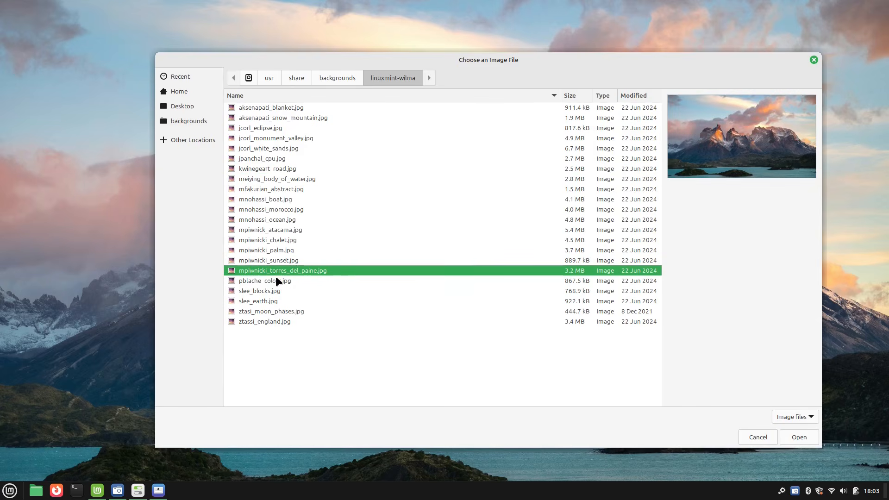
{"action": "left_click", "coordinate": [268, 289]}
{"action": "left_click", "coordinate": [265, 301]}
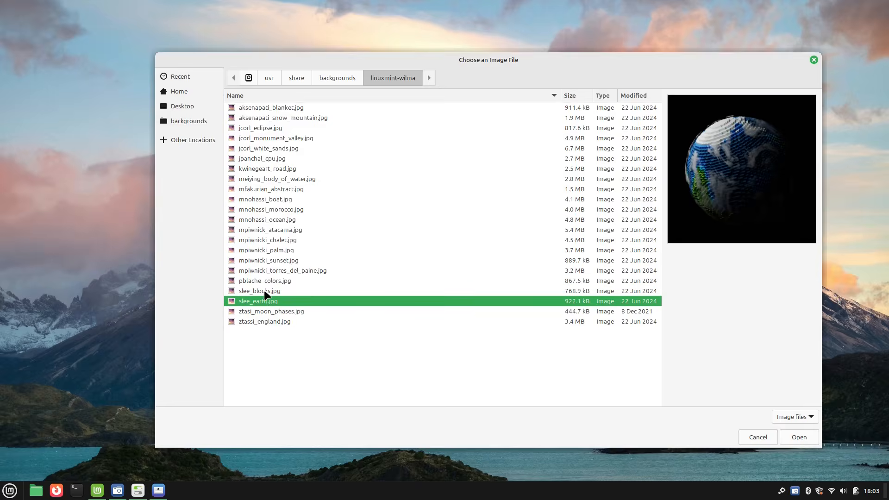
{"action": "left_click", "coordinate": [265, 292]}
{"action": "left_click", "coordinate": [281, 320]}
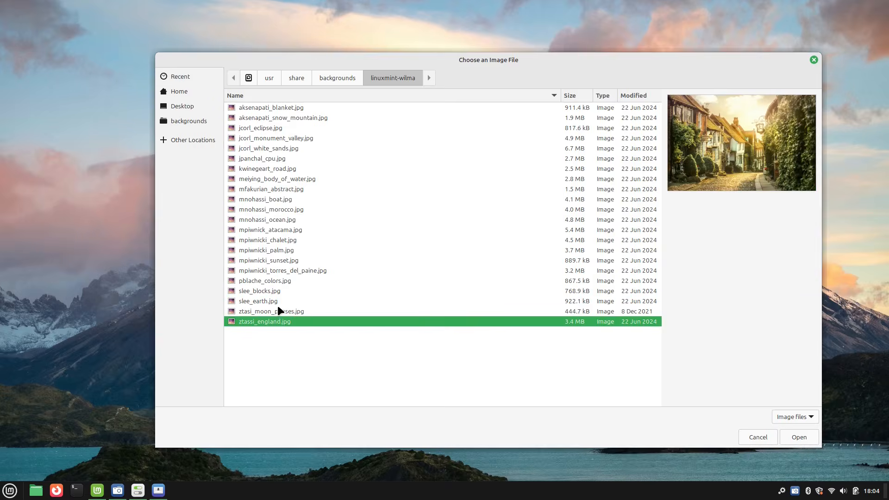
{"action": "left_click", "coordinate": [277, 304]}
{"action": "left_click", "coordinate": [271, 292]}
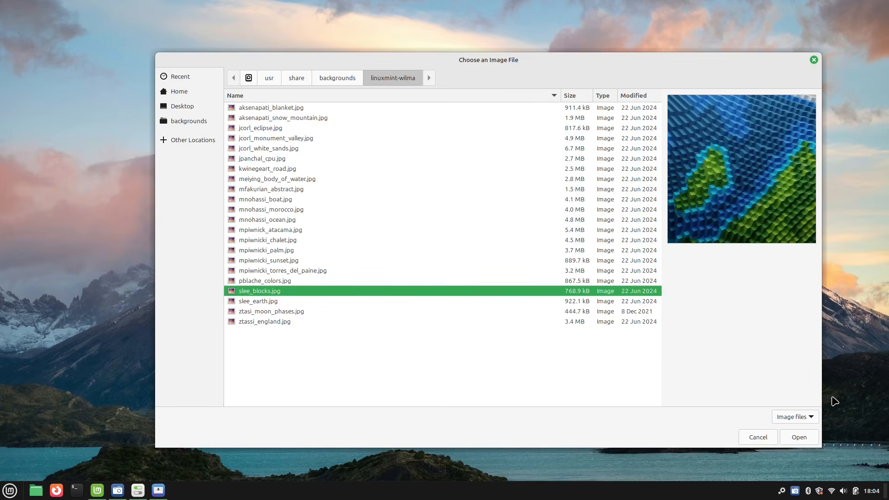
{"action": "left_click", "coordinate": [808, 435]}
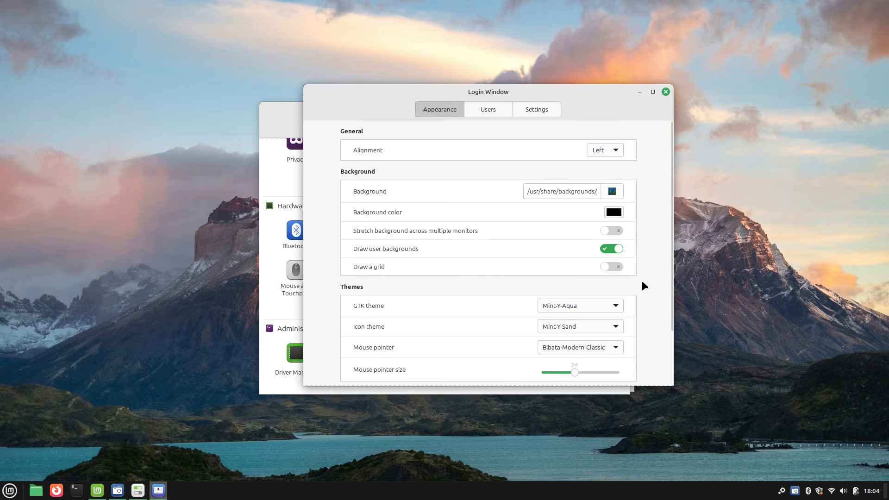
Review the login window's remaining appearance options, its user options and its general settings, and close it along with System Settings
{"action": "scroll", "coordinate": [640, 279], "scroll_direction": "down", "scroll_amount": 1}
{"action": "scroll", "coordinate": [634, 184], "scroll_direction": "up", "scroll_amount": 1}
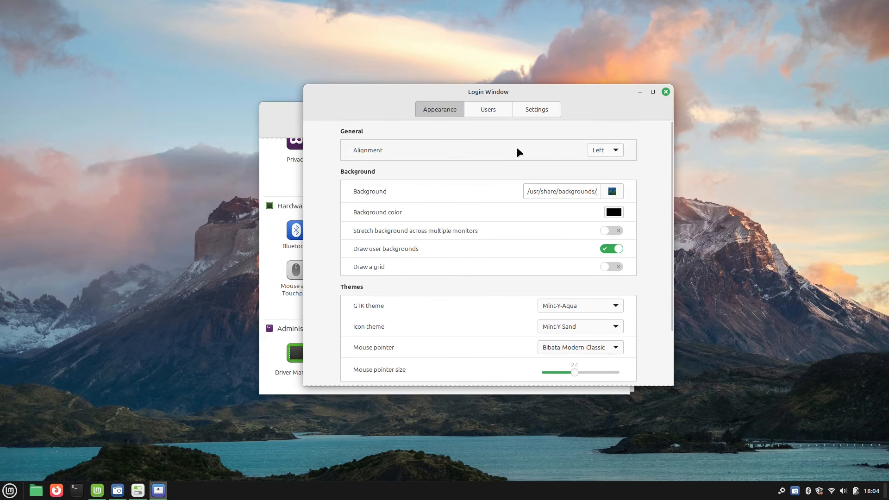
{"action": "scroll", "coordinate": [634, 199], "scroll_direction": "down", "scroll_amount": 2}
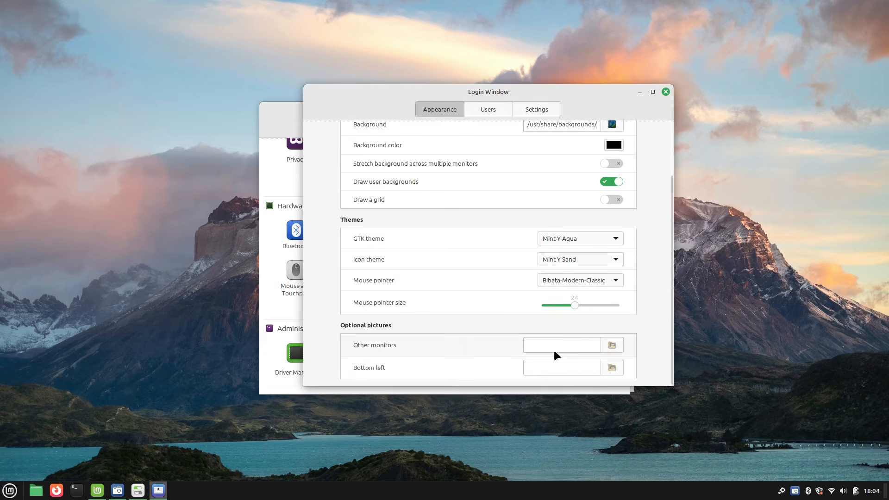
{"action": "left_click", "coordinate": [488, 110]}
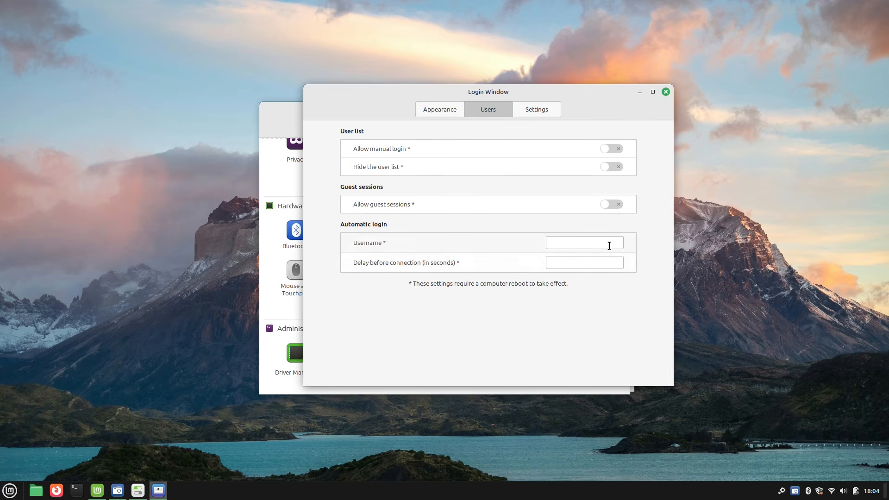
{"action": "left_click", "coordinate": [543, 109]}
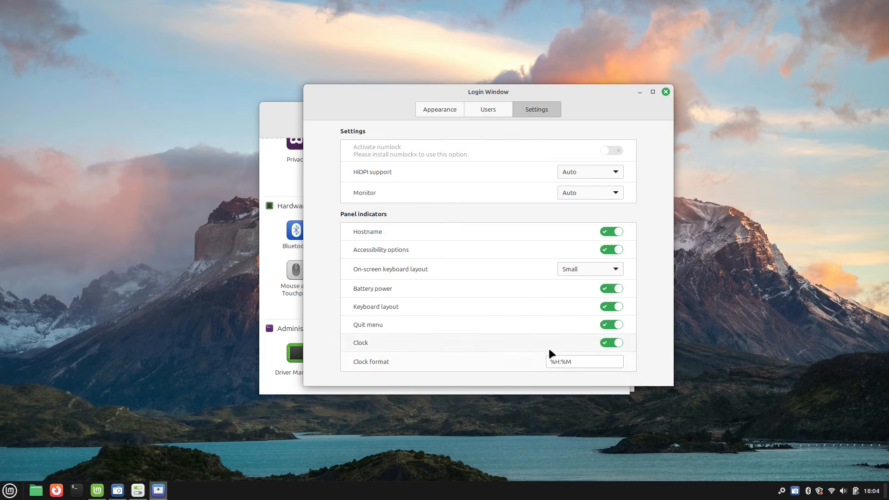
{"action": "left_click", "coordinate": [664, 92]}
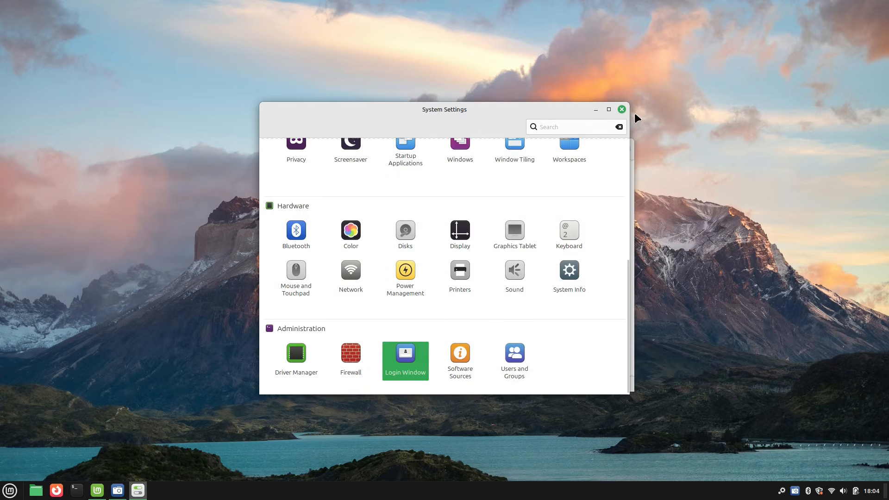
{"action": "left_click", "coordinate": [622, 109]}
Launch the Firewall configuration from First Steps by authenticating with the account password, and turn the firewall status on
{"action": "scroll", "coordinate": [574, 282], "scroll_direction": "down", "scroll_amount": 2}
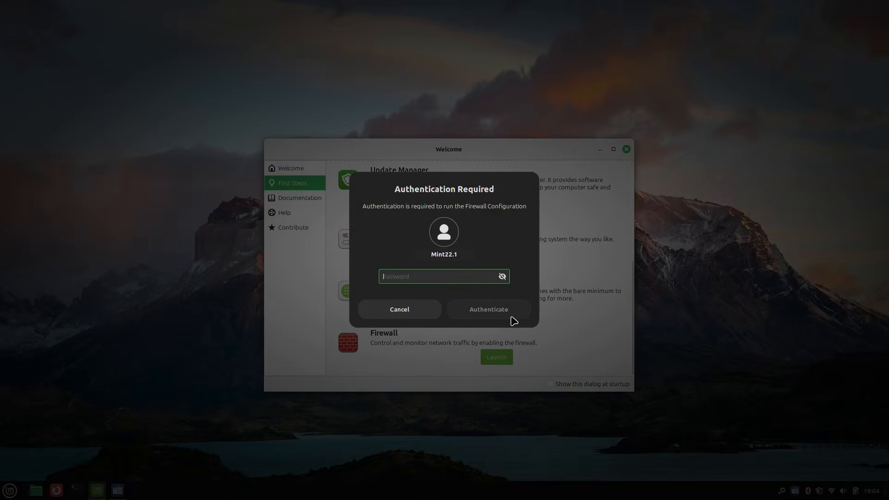
{"action": "type", "text": "•"}
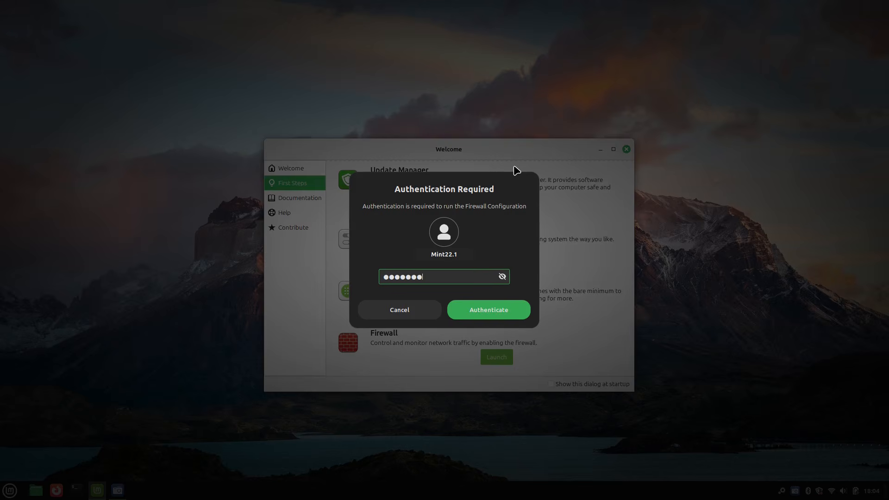
{"action": "key", "text": "Return"}
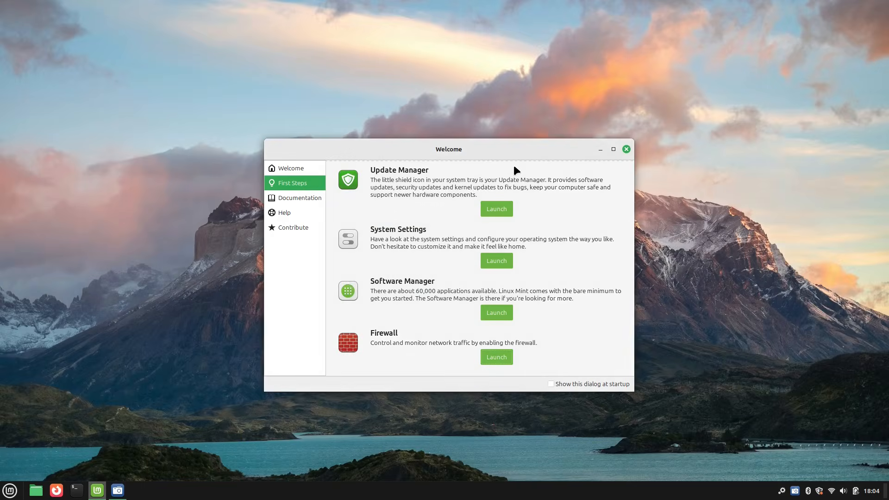
{"action": "left_click_drag", "start_coordinate": [111, 83], "coordinate": [352, 105]}
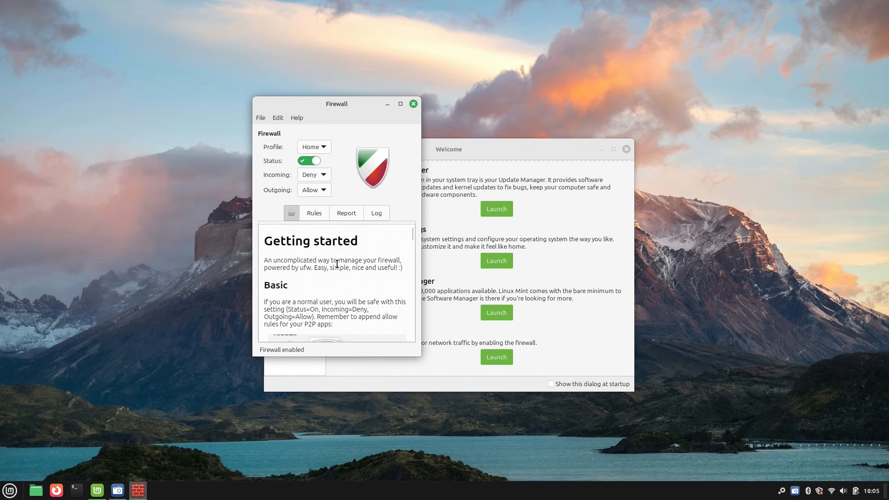
Switch the firewall profile to Public, set it back to Home, and close the Firewall window
{"action": "left_click", "coordinate": [325, 147]}
{"action": "left_click", "coordinate": [344, 148]}
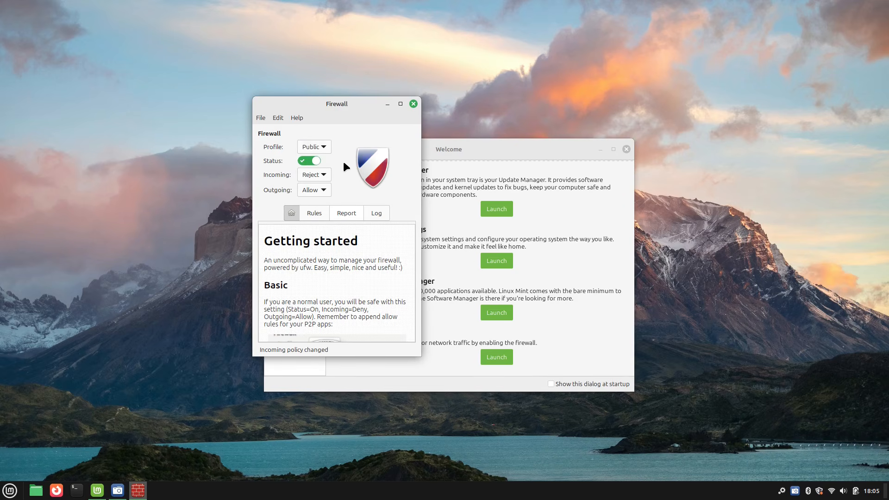
{"action": "left_click", "coordinate": [323, 147]}
{"action": "left_click", "coordinate": [321, 126]}
{"action": "left_click", "coordinate": [414, 104]}
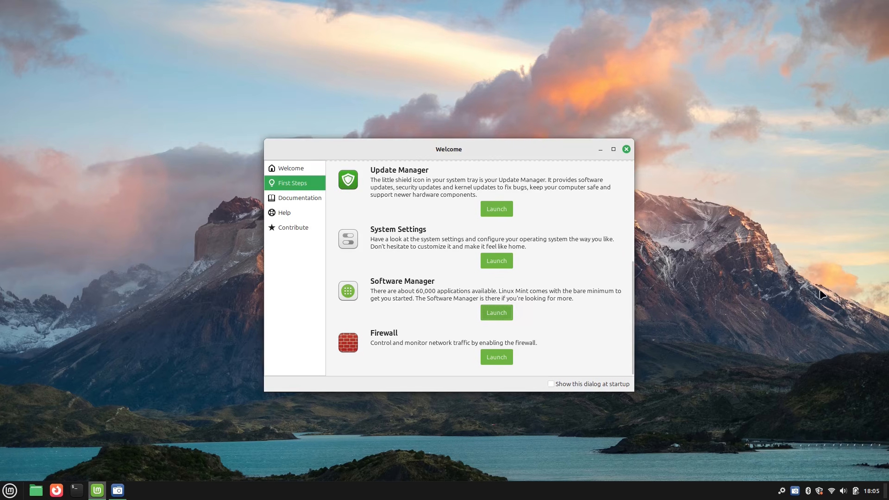
Open the Software Manager, search the applications menu for "soft", and return to the Software Manager window
{"action": "left_click", "coordinate": [9, 490]}
{"action": "left_click", "coordinate": [24, 282]}
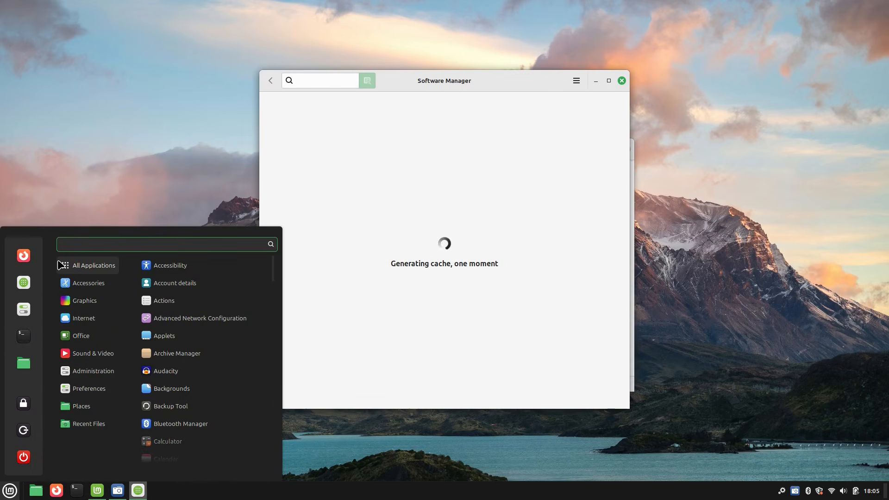
{"action": "type", "text": "soft"}
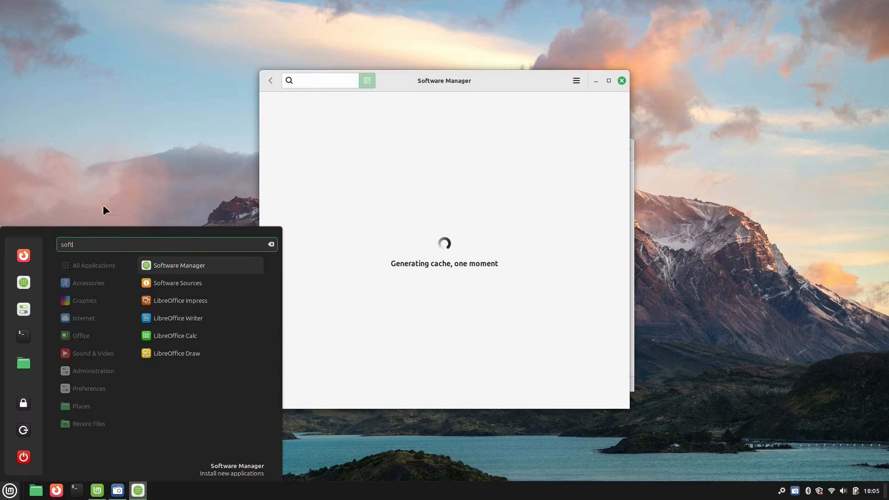
{"action": "key", "text": "Escape"}
{"action": "left_click", "coordinate": [523, 81]}
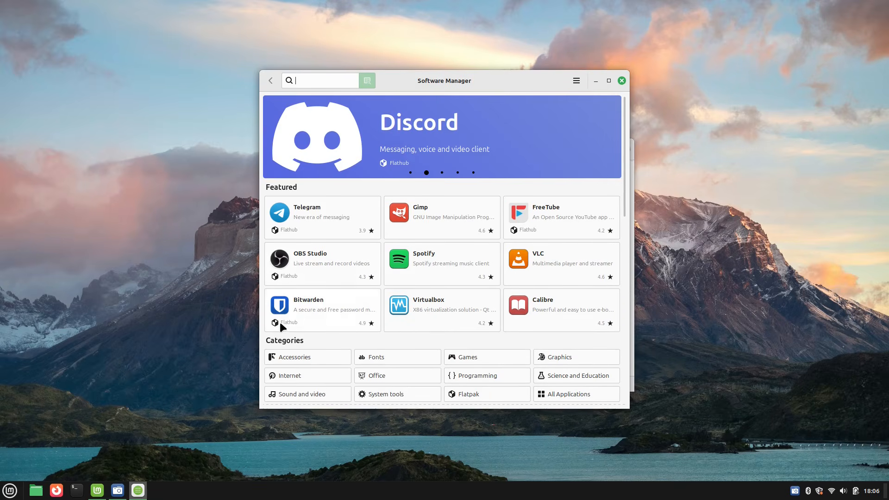
Look through the Software Manager's featured apps, categories and top-rated apps, view the Flatpak category, and return to the main page
{"action": "scroll", "coordinate": [430, 348], "scroll_direction": "down", "scroll_amount": 3}
{"action": "scroll", "coordinate": [493, 291], "scroll_direction": "down", "scroll_amount": 6}
{"action": "scroll", "coordinate": [539, 301], "scroll_direction": "up", "scroll_amount": 9}
{"action": "scroll", "coordinate": [476, 333], "scroll_direction": "down", "scroll_amount": 3}
{"action": "left_click", "coordinate": [467, 323]}
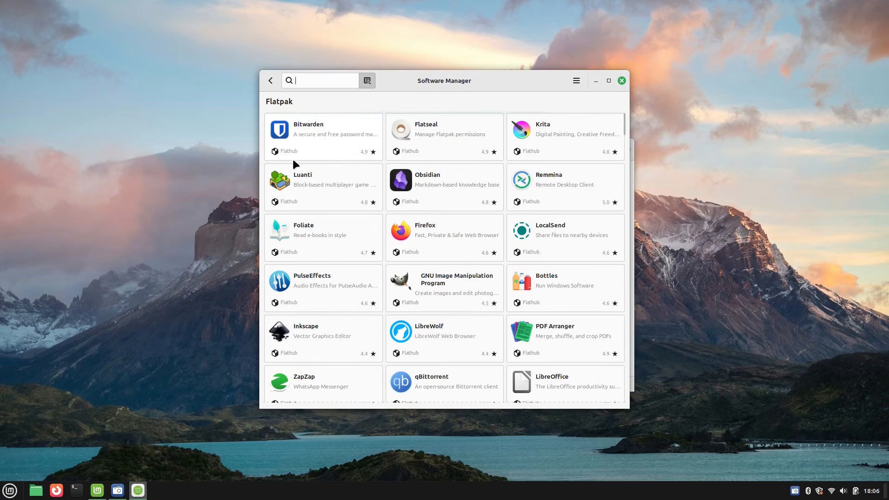
{"action": "left_click", "coordinate": [269, 81]}
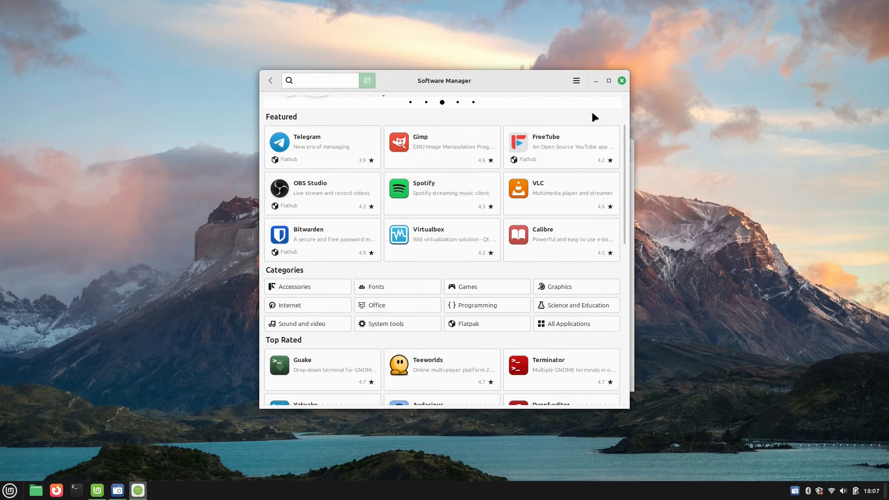
Turn off showing unverified Flatpaks in the Software Manager preferences and return to the main page
{"action": "left_click", "coordinate": [576, 82]}
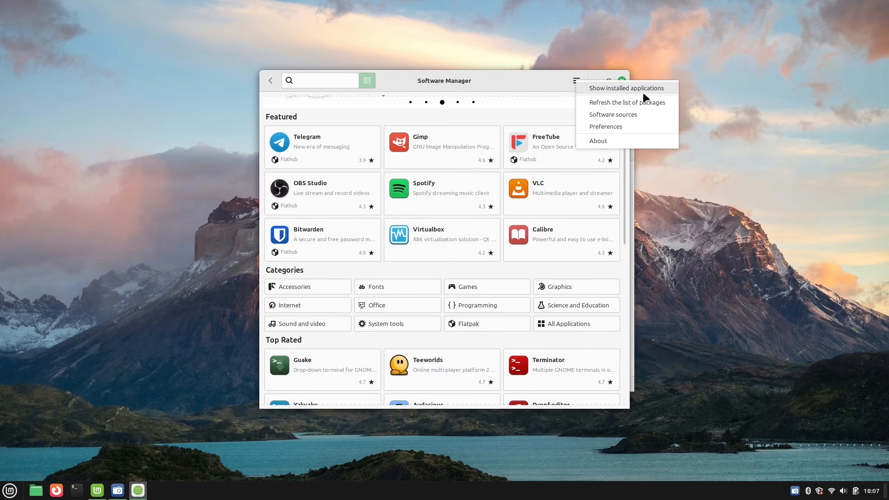
{"action": "left_click", "coordinate": [619, 126]}
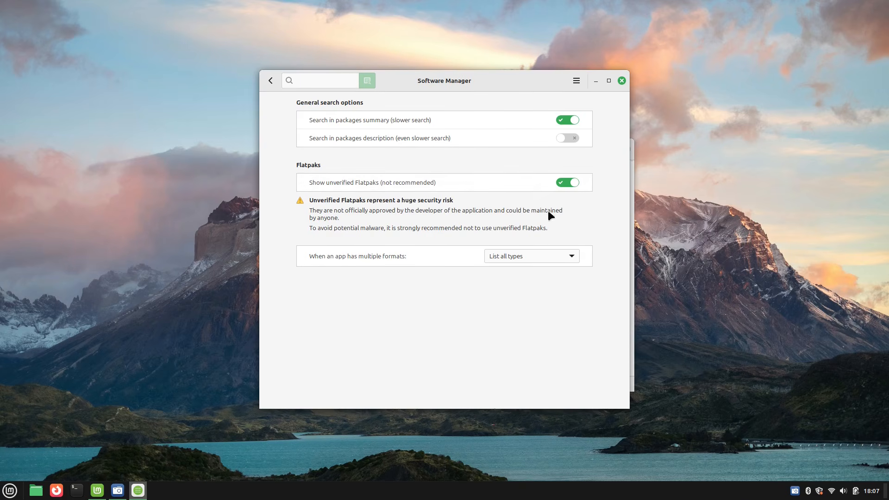
{"action": "left_click", "coordinate": [567, 183]}
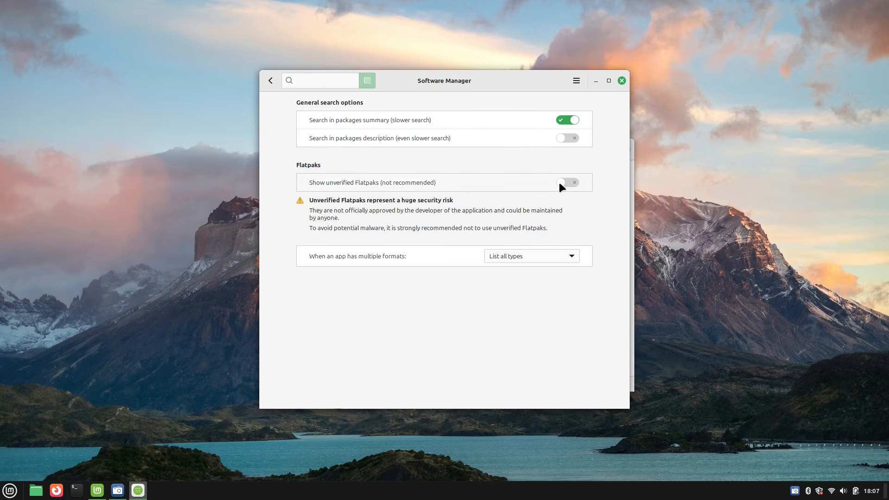
{"action": "left_click", "coordinate": [271, 80]}
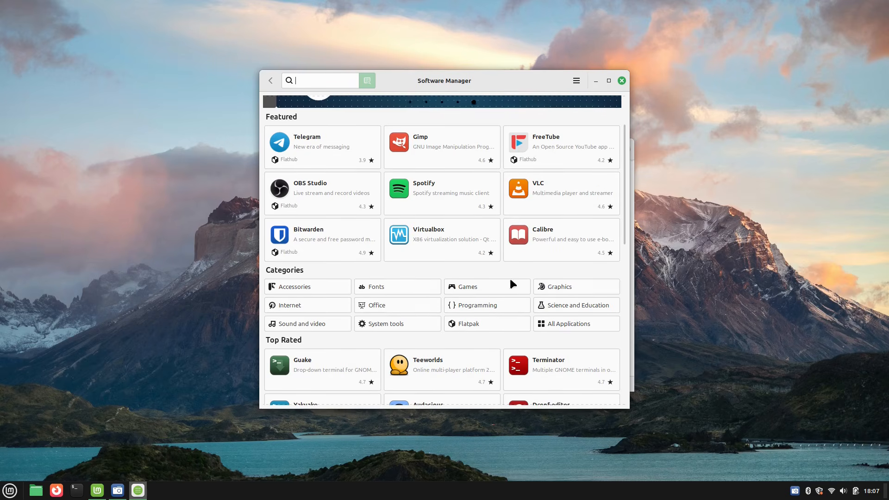
Browse the packages in the Fonts category and in the Office category
{"action": "left_click", "coordinate": [420, 286]}
{"action": "scroll", "coordinate": [463, 214], "scroll_direction": "down", "scroll_amount": 10}
{"action": "scroll", "coordinate": [494, 231], "scroll_direction": "up", "scroll_amount": 10}
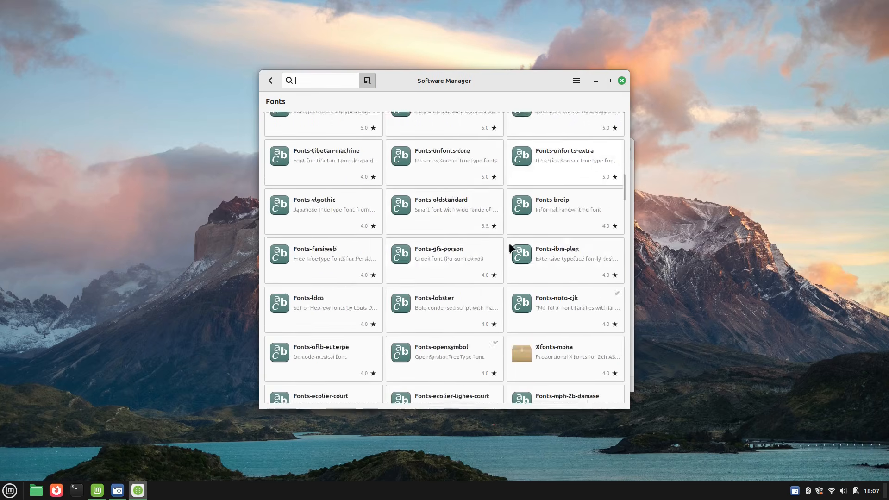
{"action": "left_click", "coordinate": [273, 82]}
{"action": "left_click", "coordinate": [377, 303]}
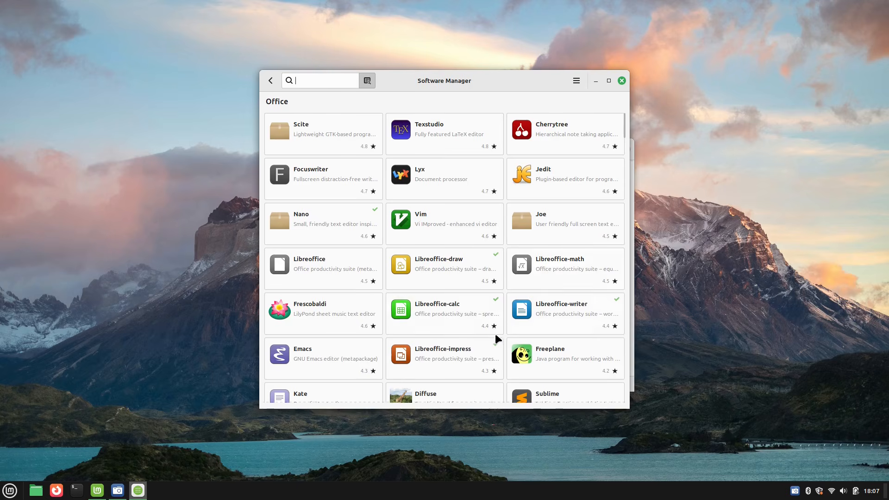
{"action": "scroll", "coordinate": [459, 314], "scroll_direction": "down", "scroll_amount": 5}
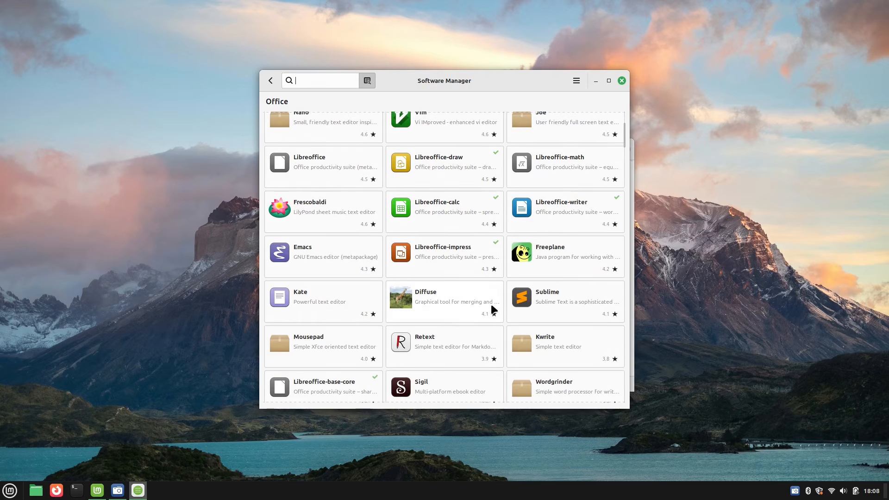
{"action": "scroll", "coordinate": [492, 305], "scroll_direction": "up", "scroll_amount": 5}
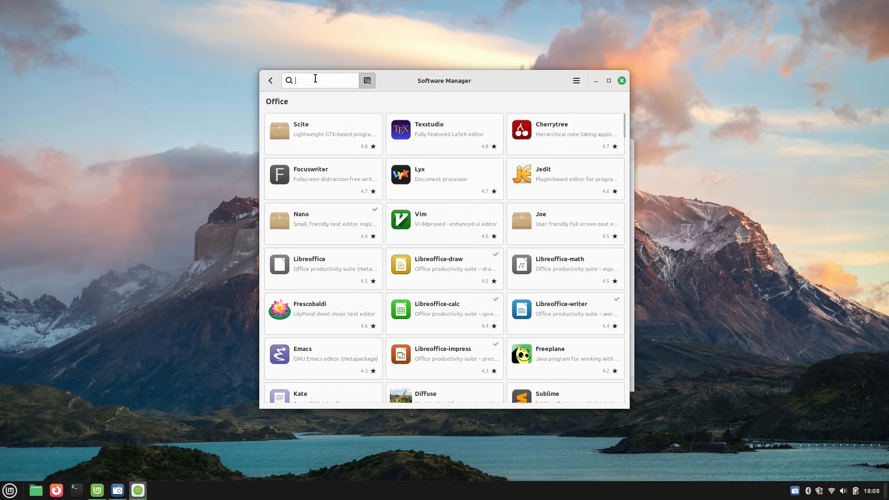
Search the Office category for "base", check the installed office programs in the applications menu, and look through the search results
{"action": "type", "text": "base"}
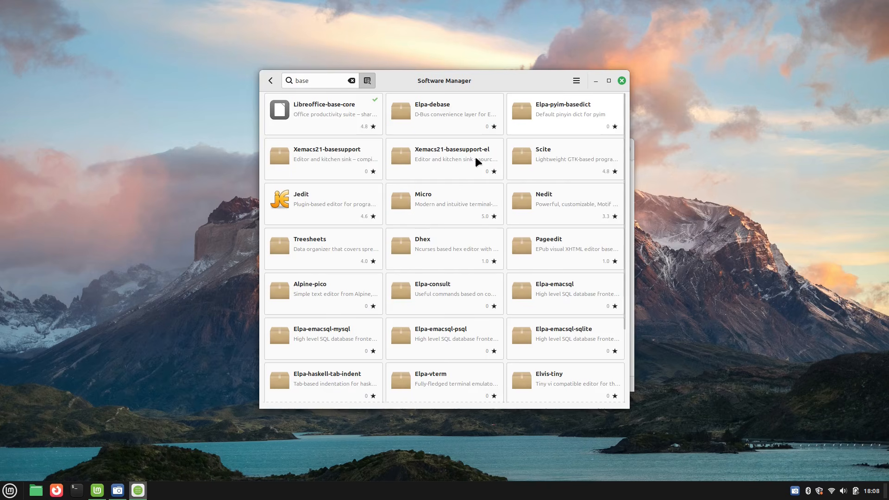
{"action": "left_click", "coordinate": [10, 489]}
{"action": "mouse_move", "coordinate": [89, 336]}
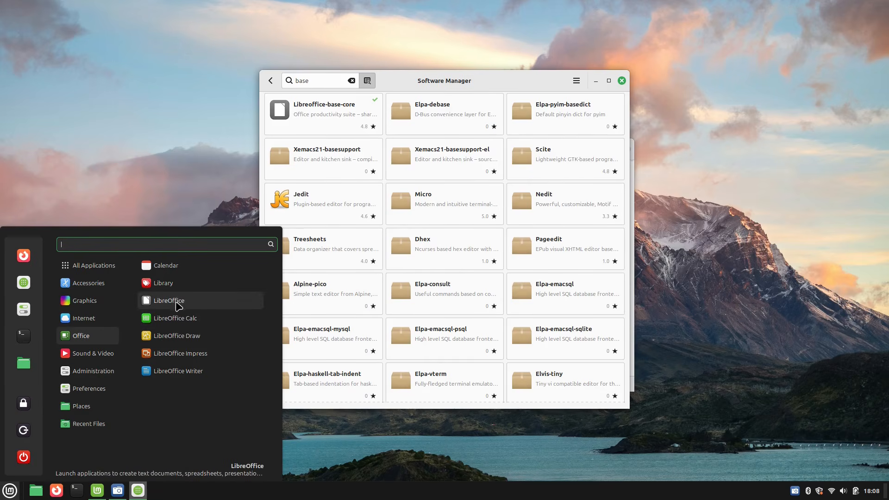
{"action": "left_click", "coordinate": [321, 80]}
{"action": "scroll", "coordinate": [402, 168], "scroll_direction": "down", "scroll_amount": 4}
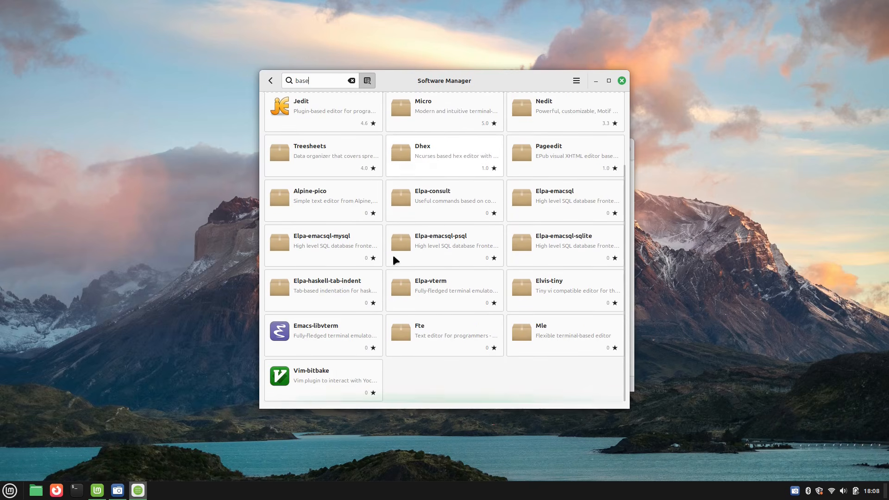
{"action": "scroll", "coordinate": [493, 260], "scroll_direction": "up", "scroll_amount": 3}
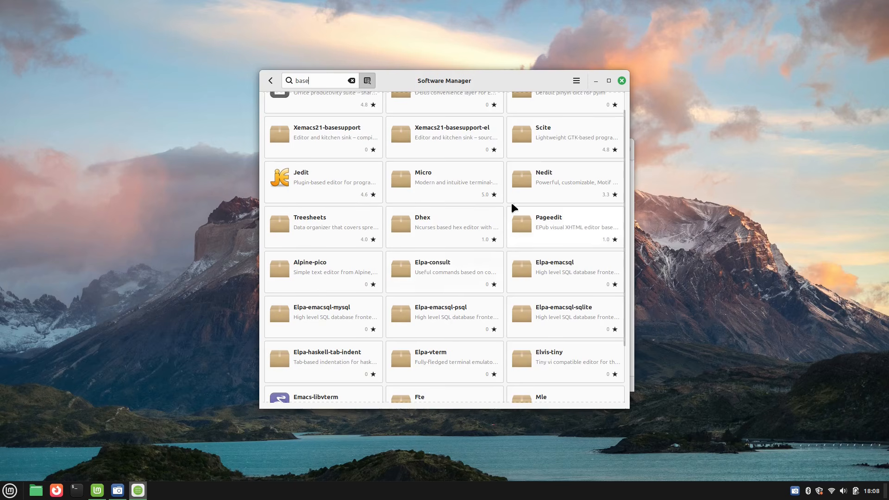
Leave the "base" search results and look through the featured apps, categories and top-rated apps on the Software Manager's main page
{"action": "scroll", "coordinate": [504, 208], "scroll_direction": "up", "scroll_amount": 1}
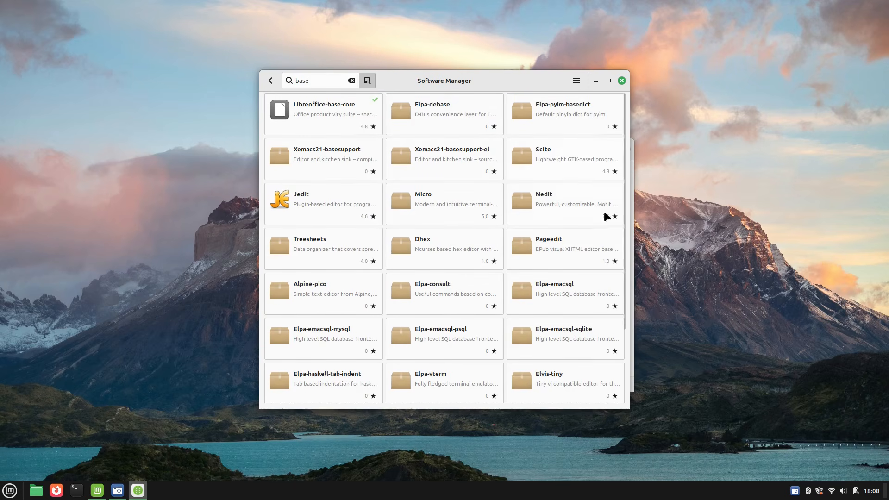
{"action": "left_click", "coordinate": [270, 81]}
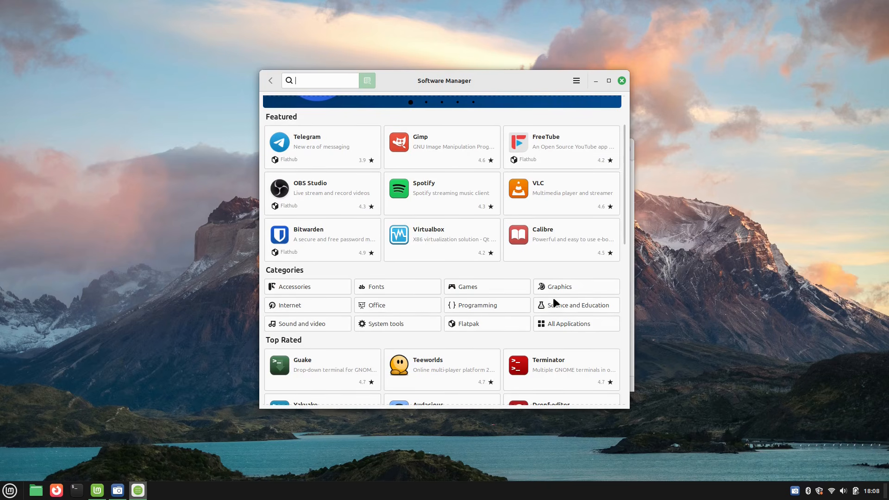
{"action": "scroll", "coordinate": [534, 336], "scroll_direction": "down", "scroll_amount": 10}
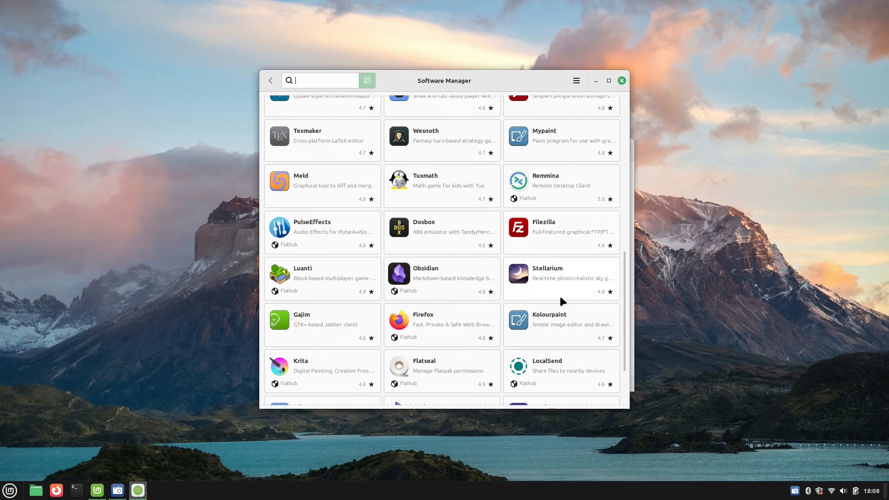
{"action": "scroll", "coordinate": [562, 301], "scroll_direction": "up", "scroll_amount": 4}
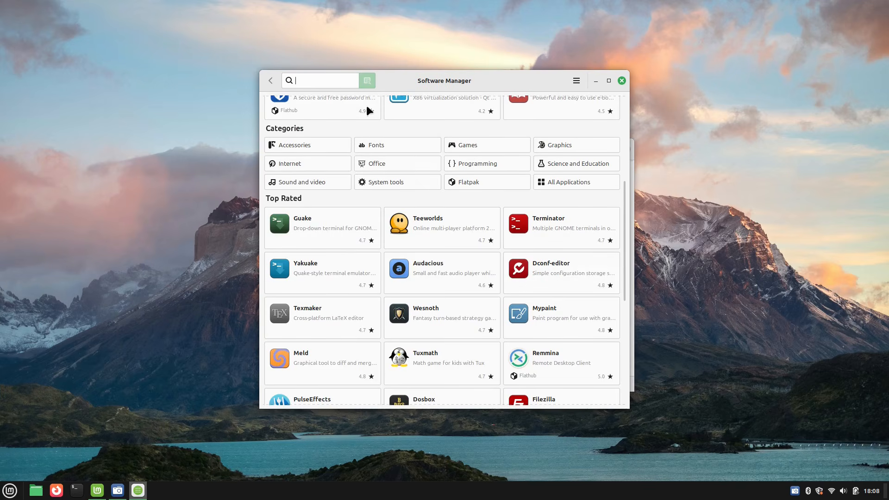
{"action": "scroll", "coordinate": [476, 282], "scroll_direction": "up", "scroll_amount": 8}
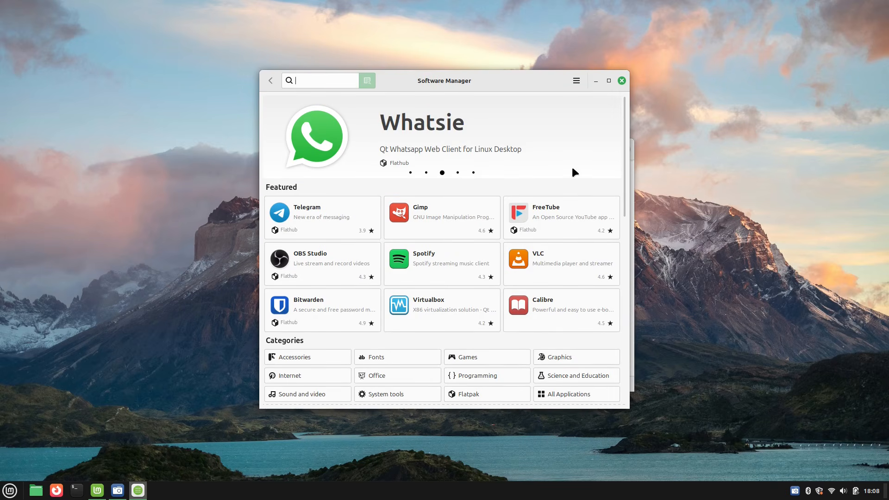
{"action": "scroll", "coordinate": [426, 190], "scroll_direction": "down", "scroll_amount": 3}
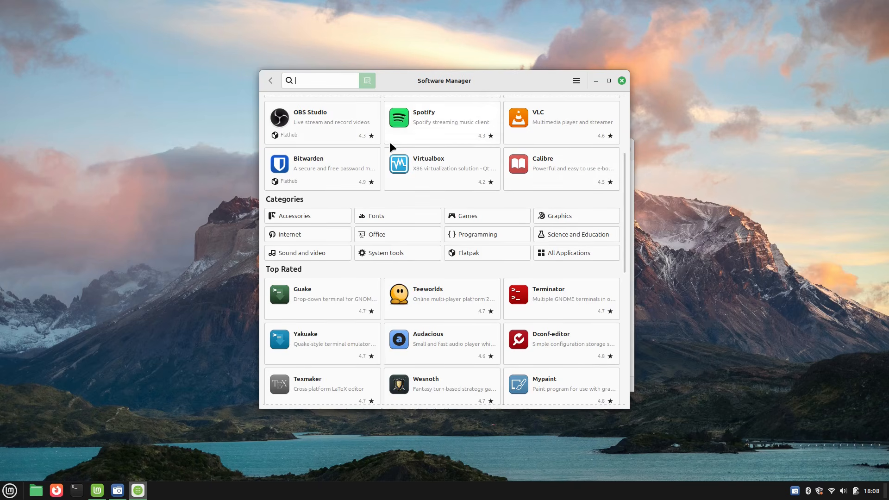
Show the list of installed applications in the Software Manager and return to the main page
{"action": "left_click", "coordinate": [576, 82]}
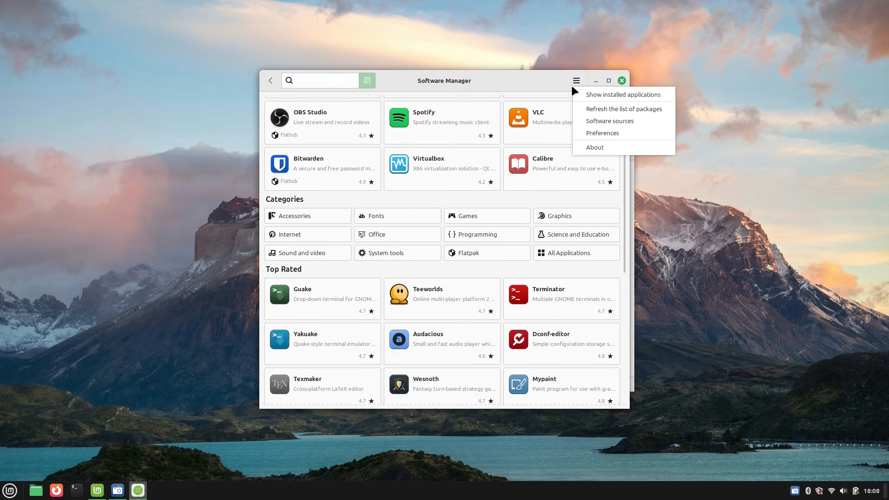
{"action": "left_click", "coordinate": [610, 99]}
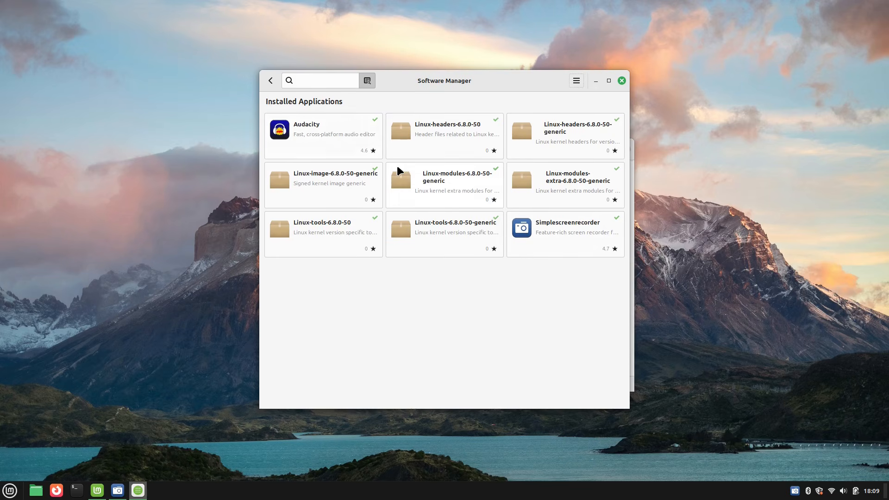
{"action": "left_click", "coordinate": [267, 82]}
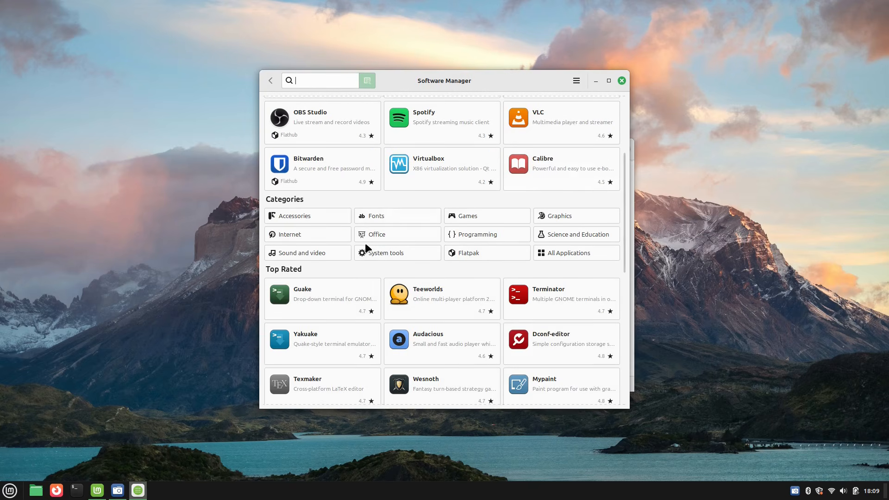
Look over the remaining top-rated apps, and close both the Software Manager and the Welcome window
{"action": "scroll", "coordinate": [407, 266], "scroll_direction": "down", "scroll_amount": 3}
{"action": "scroll", "coordinate": [409, 269], "scroll_direction": "down", "scroll_amount": 5}
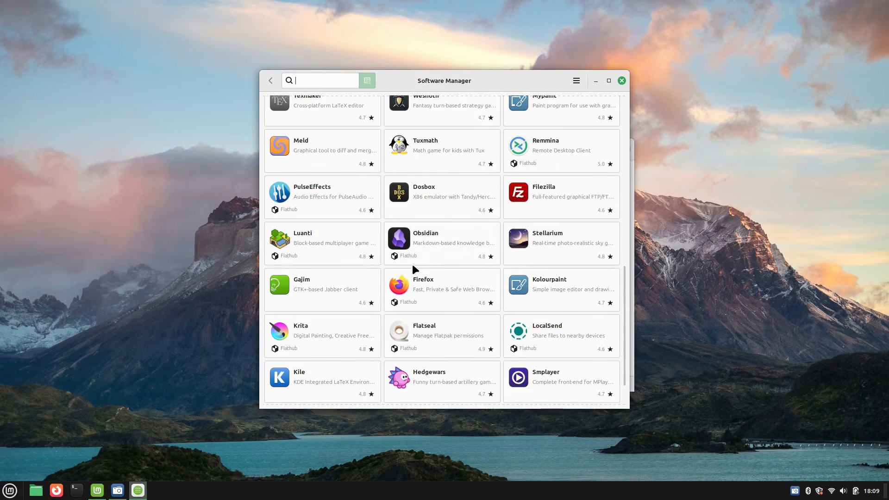
{"action": "left_click", "coordinate": [623, 81]}
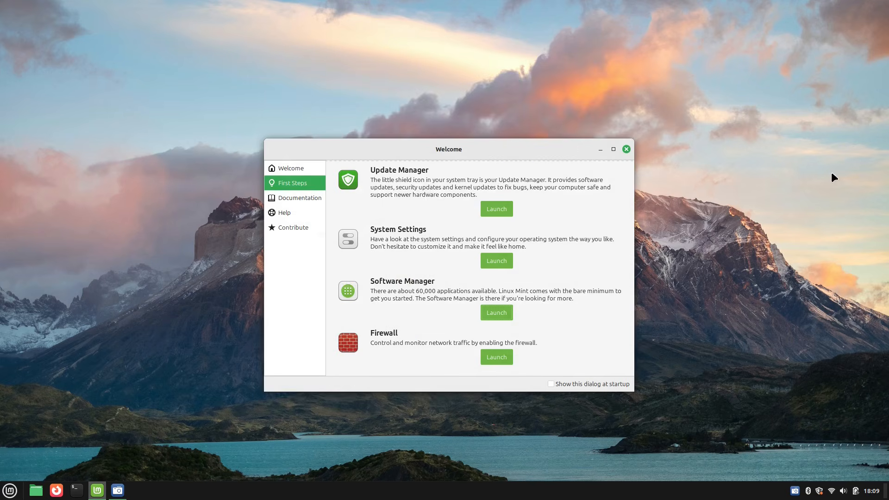
{"action": "left_click", "coordinate": [625, 149]}
Browse the Accessories, Graphics and Internet programs in the applications menu and launch Transmission
{"action": "left_click", "coordinate": [9, 492]}
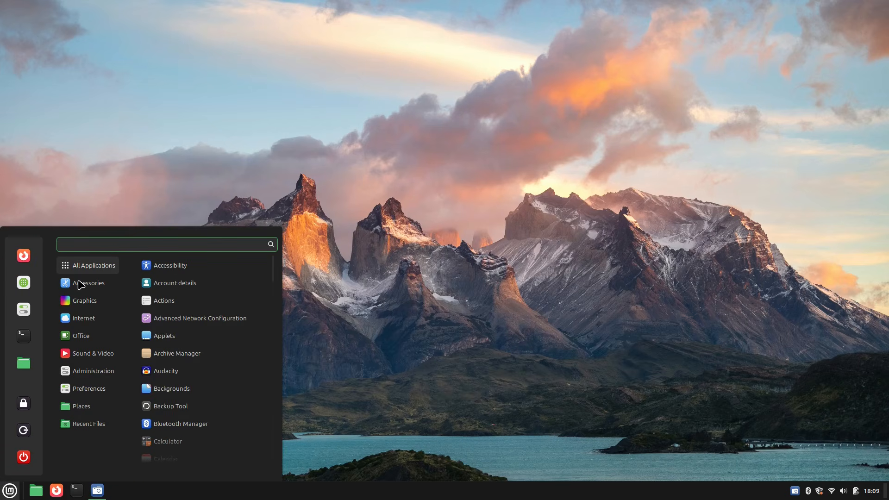
{"action": "mouse_move", "coordinate": [81, 285]}
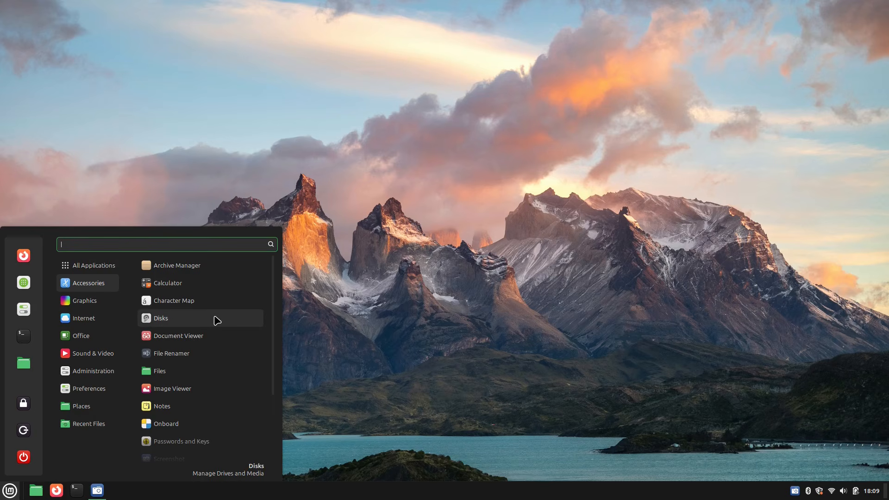
{"action": "scroll", "coordinate": [204, 407], "scroll_direction": "down", "scroll_amount": 4}
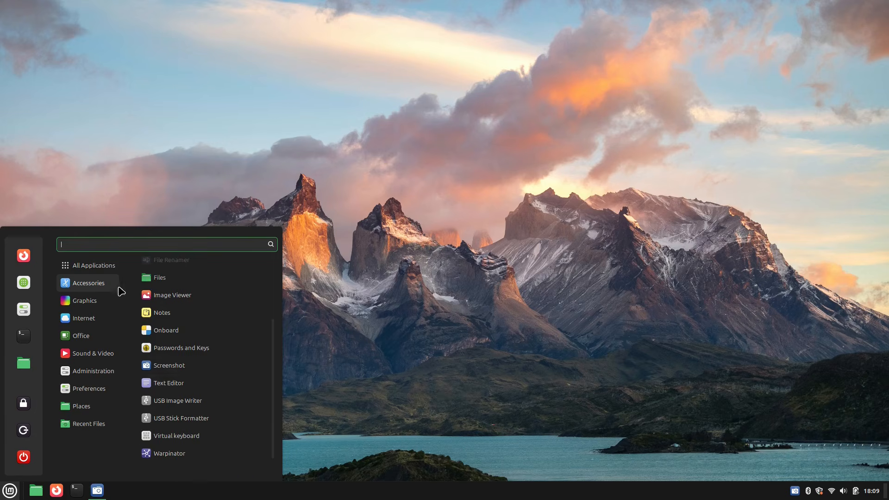
{"action": "mouse_move", "coordinate": [85, 301]}
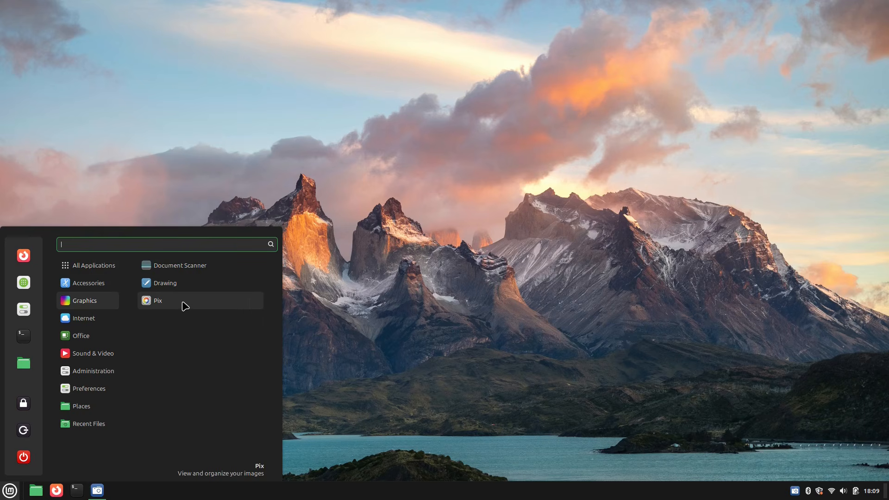
{"action": "mouse_move", "coordinate": [95, 321]}
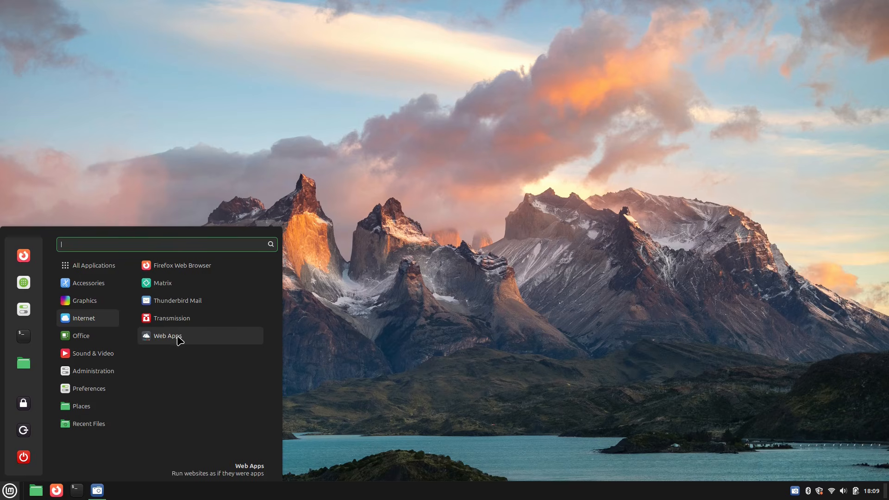
{"action": "key", "text": "Escape"}
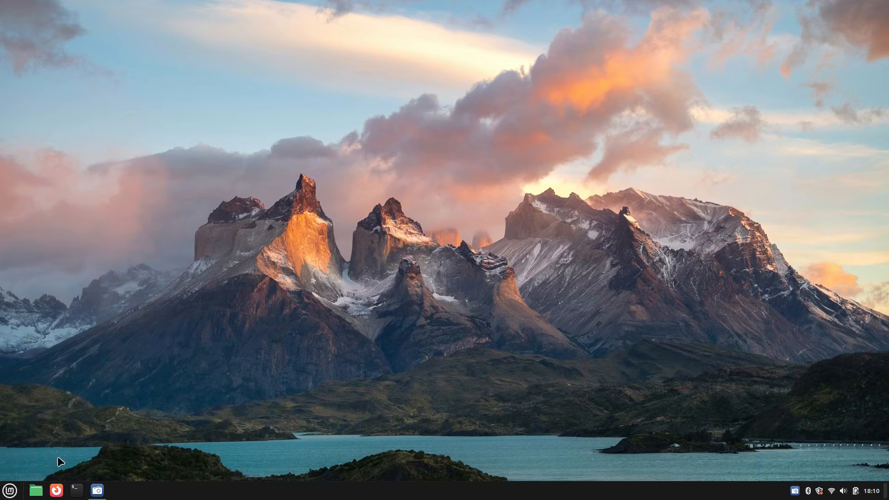
Open Web Apps from the Internet programs, view its list of web apps, and close it
{"action": "left_click", "coordinate": [9, 490]}
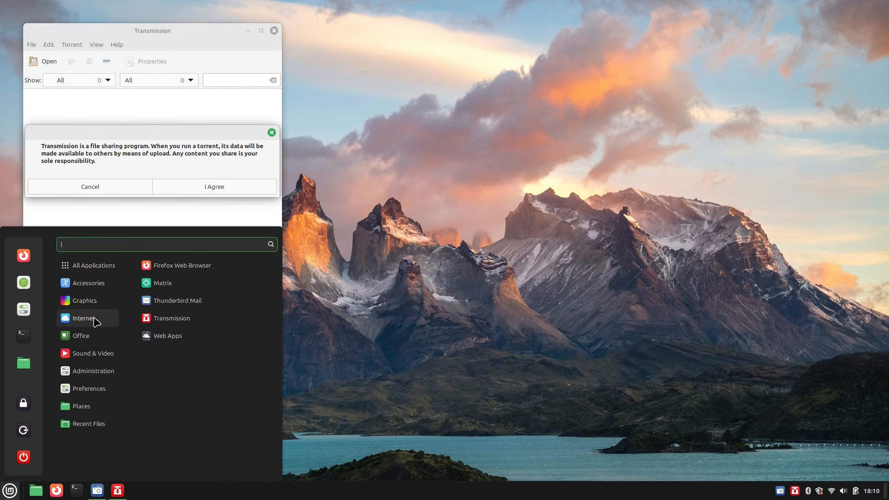
{"action": "left_click", "coordinate": [169, 336]}
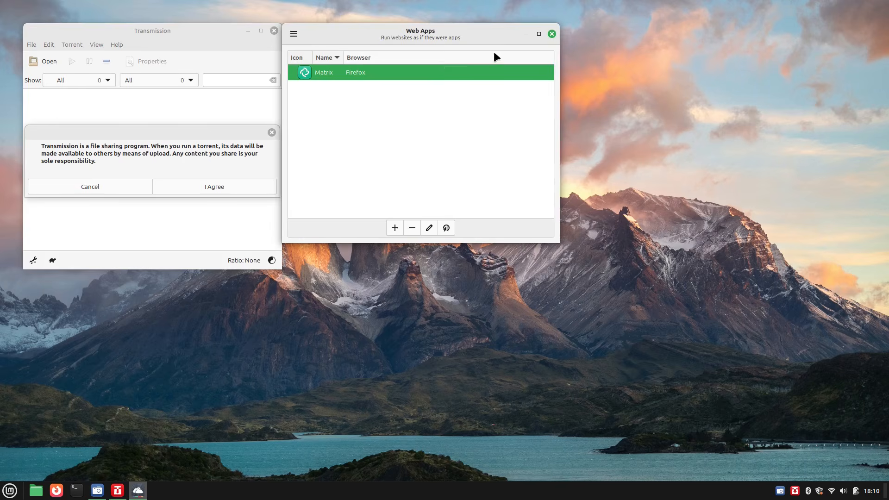
{"action": "left_click", "coordinate": [552, 34]}
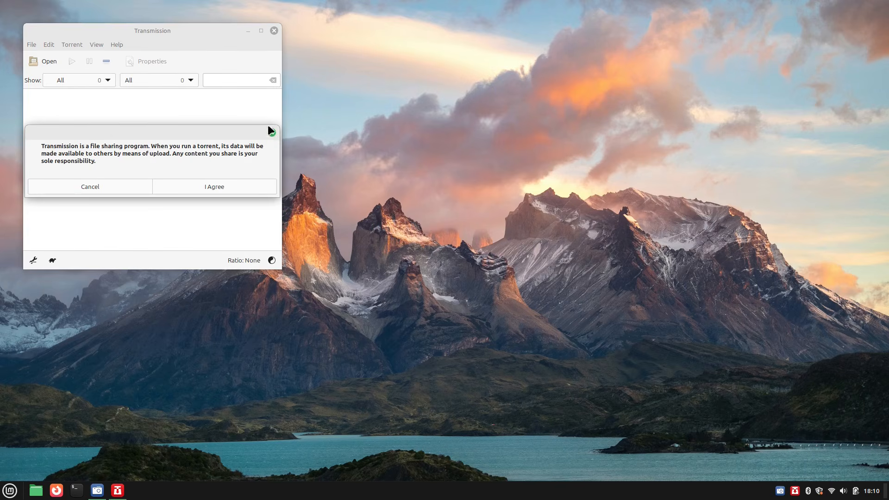
Agree to Transmission's file sharing notice and close its window
{"action": "left_click", "coordinate": [221, 185]}
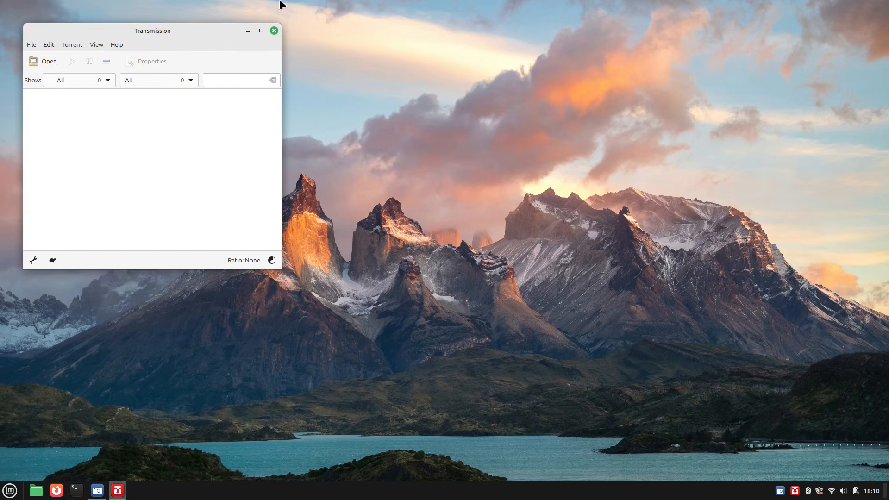
{"action": "left_click", "coordinate": [274, 30]}
Browse the Office, Sound & Video and Administration programs in the applications menu
{"action": "key", "text": "super"}
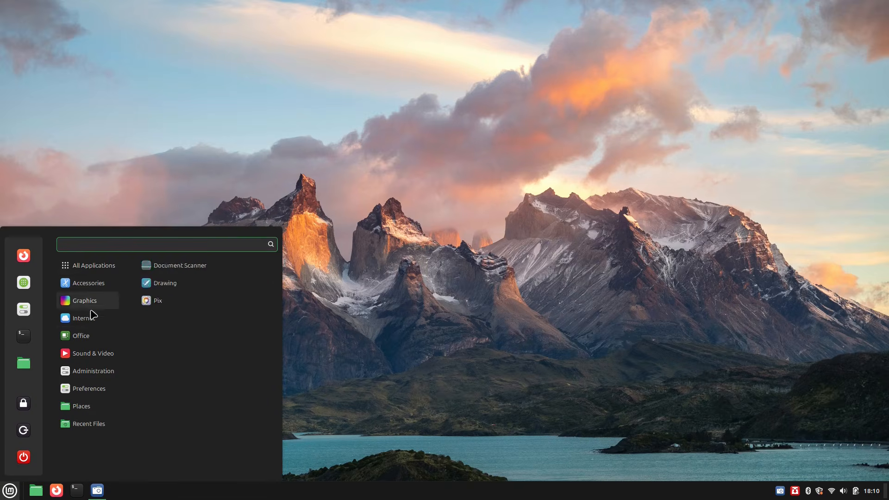
{"action": "mouse_move", "coordinate": [90, 317]}
{"action": "mouse_move", "coordinate": [87, 337]}
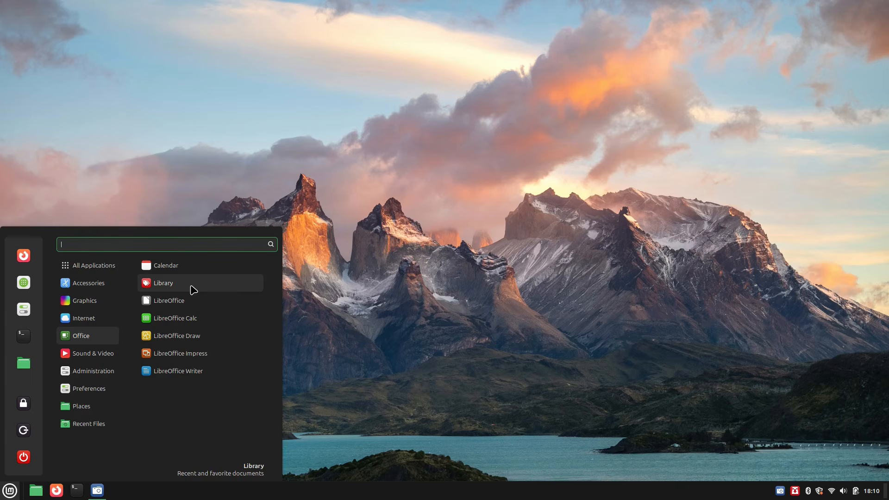
{"action": "mouse_move", "coordinate": [106, 359]}
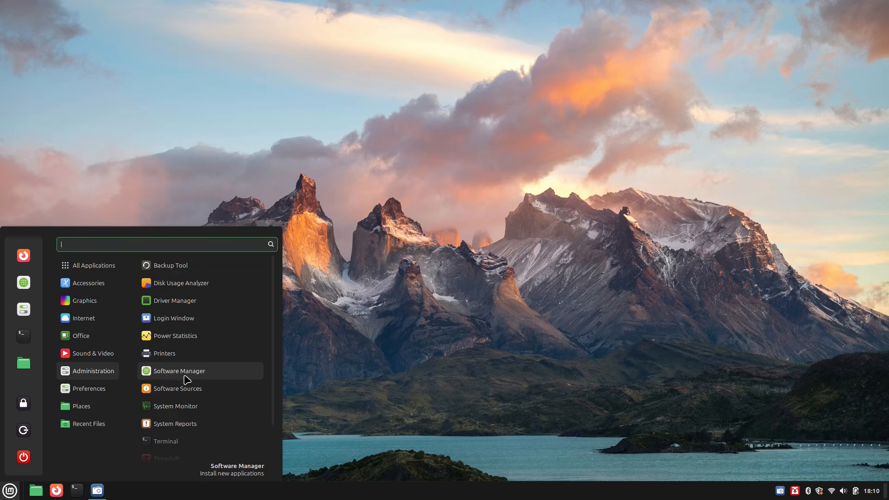
{"action": "scroll", "coordinate": [187, 382], "scroll_direction": "down", "scroll_amount": 1}
{"action": "scroll", "coordinate": [183, 384], "scroll_direction": "up", "scroll_amount": 1}
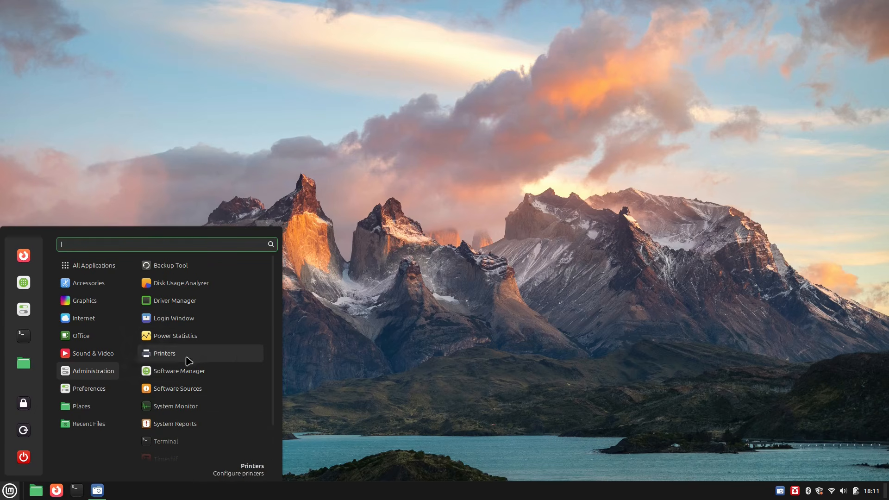
{"action": "scroll", "coordinate": [200, 352], "scroll_direction": "down", "scroll_amount": 1}
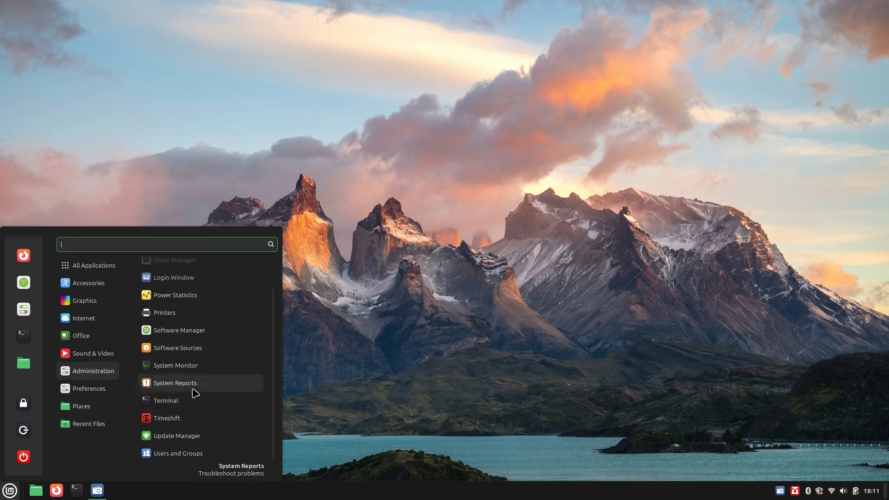
Look through the Preferences entries in the applications menu and close the menu
{"action": "mouse_move", "coordinate": [92, 388]}
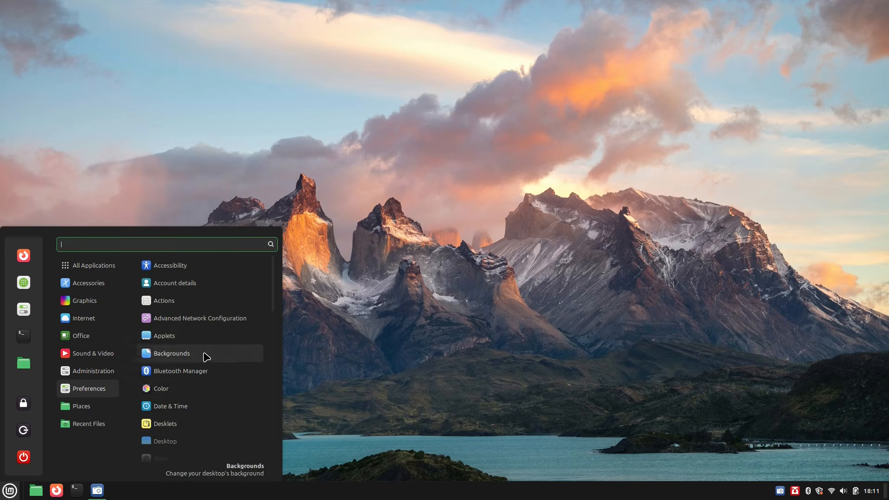
{"action": "scroll", "coordinate": [227, 297], "scroll_direction": "down", "scroll_amount": 1}
{"action": "scroll", "coordinate": [222, 297], "scroll_direction": "down", "scroll_amount": 8}
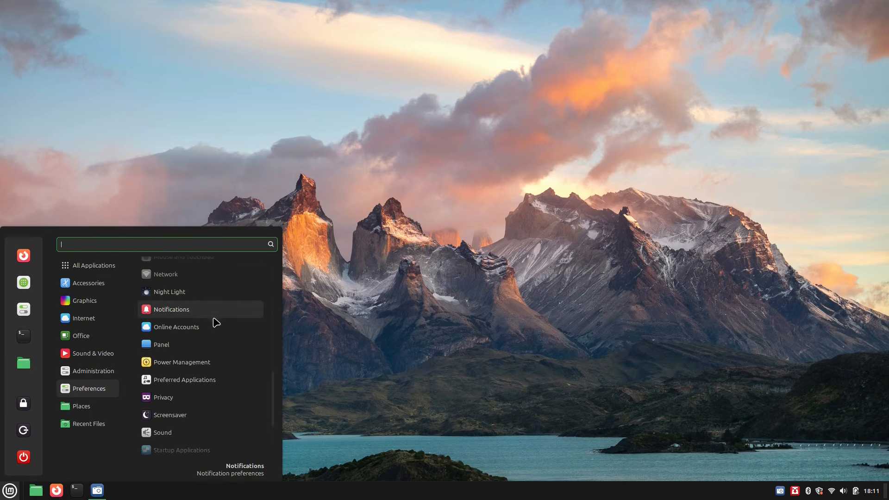
{"action": "scroll", "coordinate": [212, 347], "scroll_direction": "up", "scroll_amount": 8}
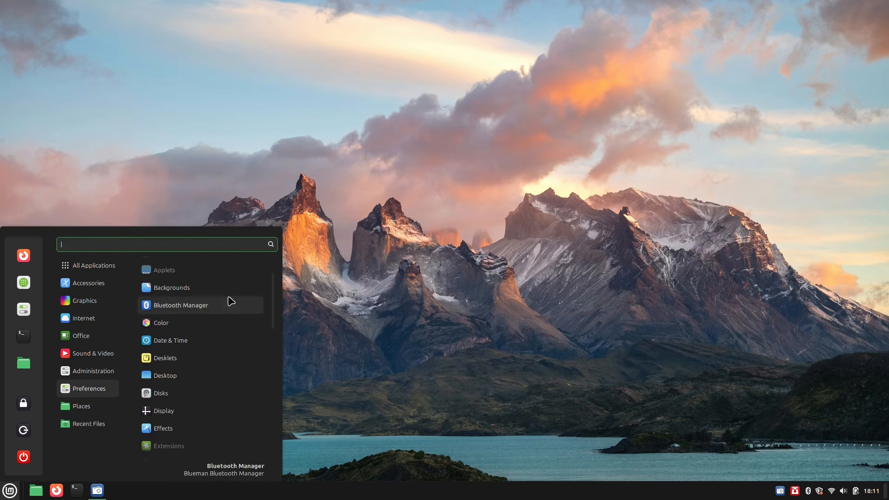
{"action": "left_click", "coordinate": [416, 304]}
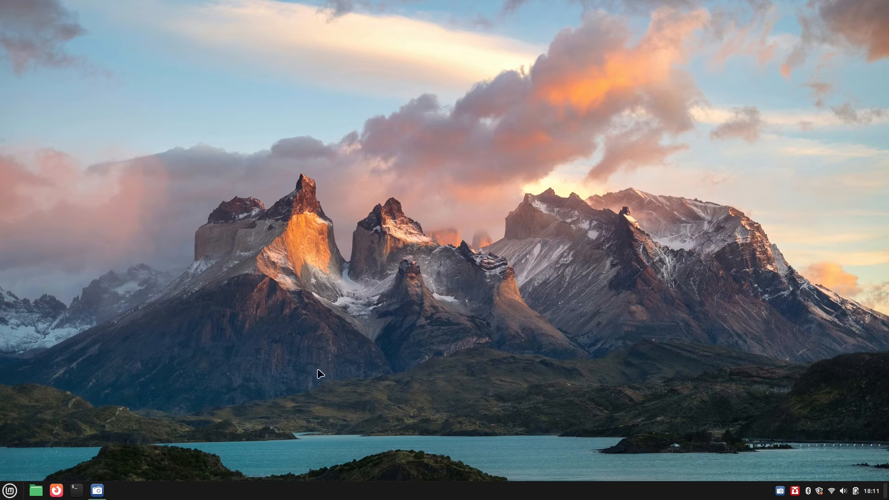
{"action": "left_click", "coordinate": [10, 491]}
{"action": "left_click", "coordinate": [10, 492]}
Open the display settings from the desktop, view the screen rotation and fractional scaling options, and close the window
{"action": "right_click", "coordinate": [460, 199]}
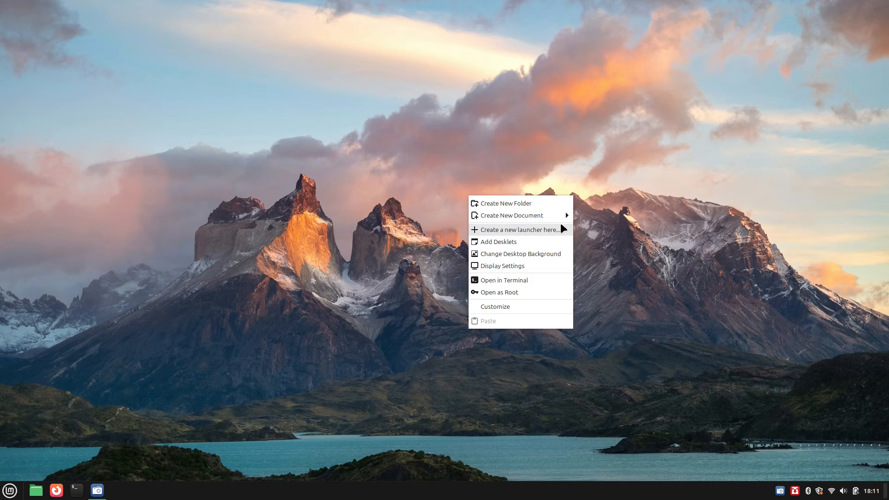
{"action": "left_click", "coordinate": [517, 266]}
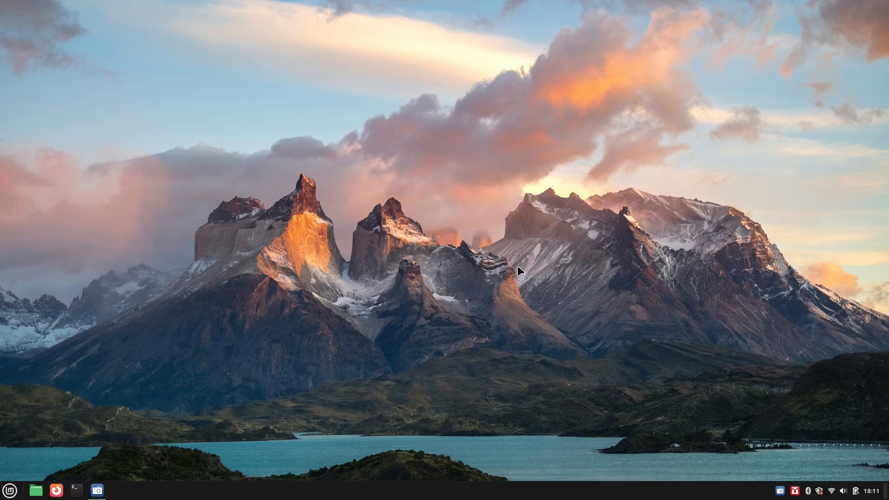
{"action": "left_click", "coordinate": [469, 100]}
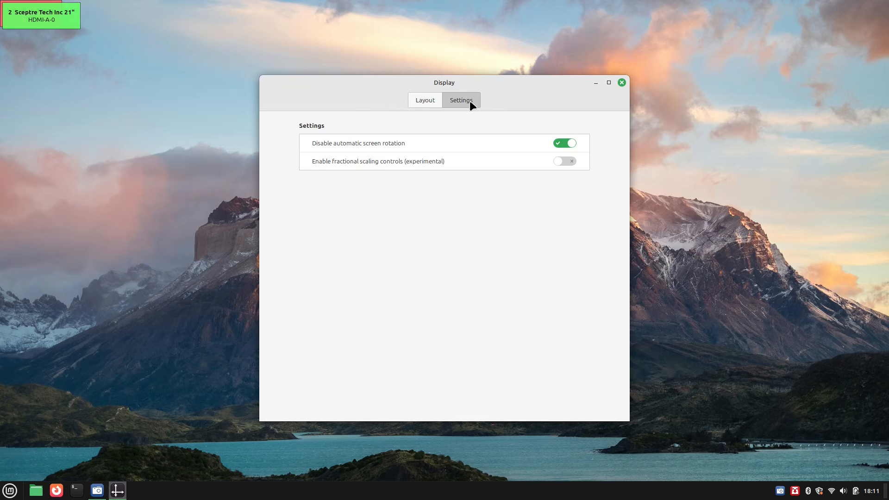
{"action": "left_click", "coordinate": [622, 83]}
Open the current monitor layout window from the desktop's customize option, move it to mid-screen, and open the general desktop settings from it
{"action": "right_click", "coordinate": [528, 113]}
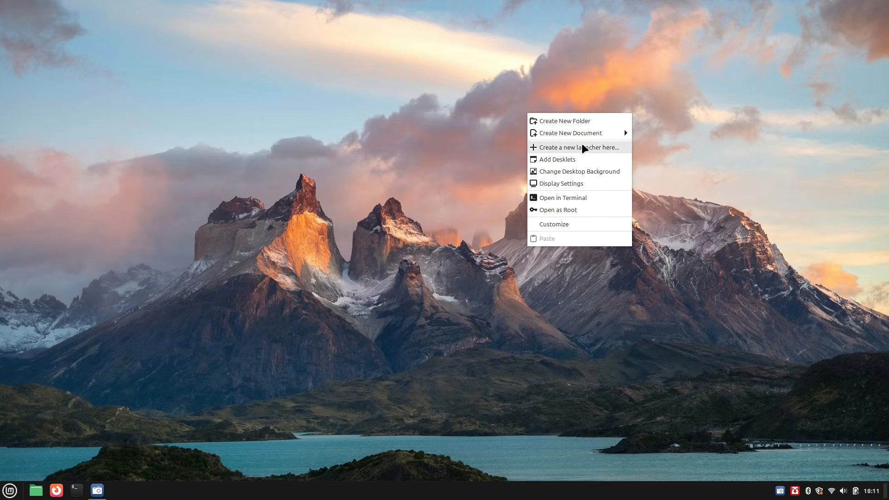
{"action": "left_click", "coordinate": [566, 225]}
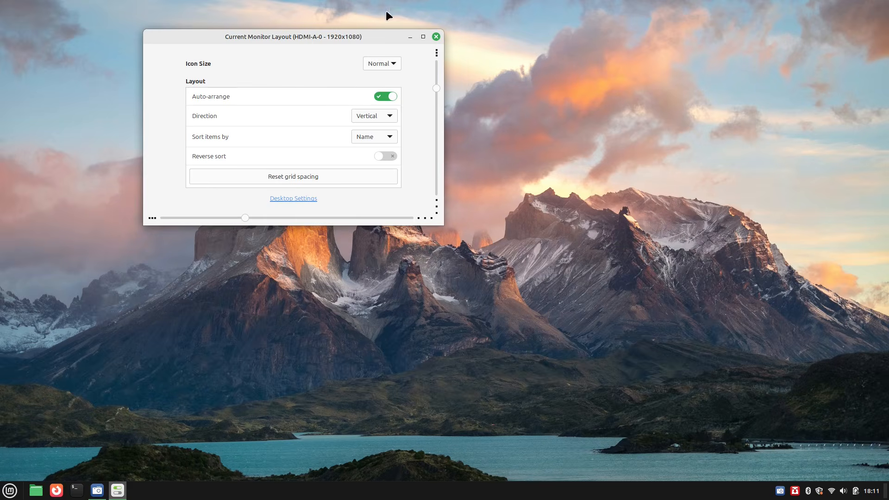
{"action": "left_click_drag", "start_coordinate": [305, 37], "coordinate": [482, 133]}
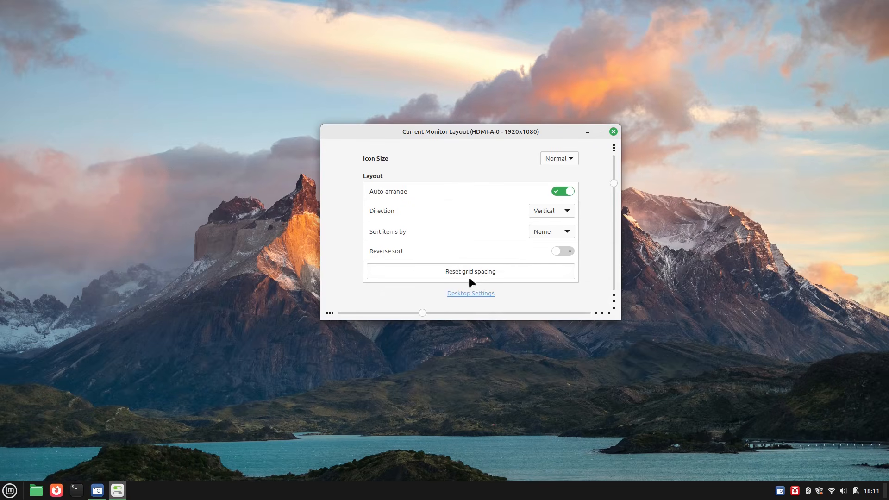
{"action": "left_click", "coordinate": [481, 295]}
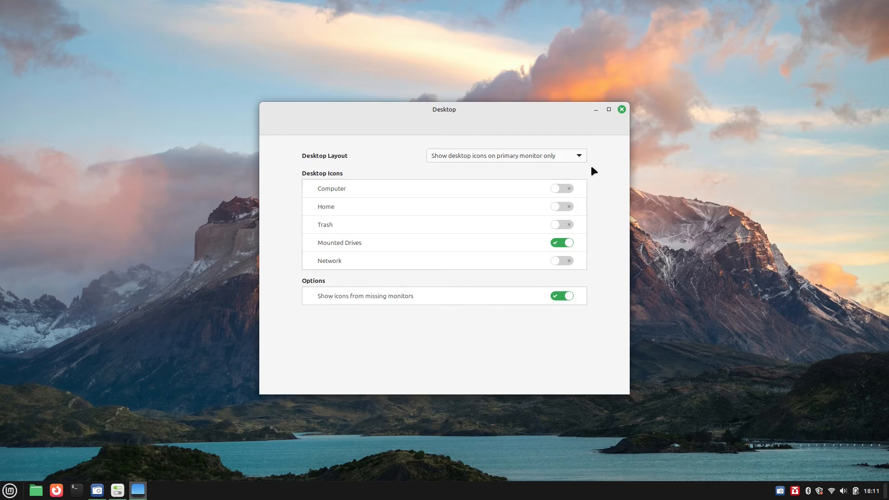
{"action": "right_click", "coordinate": [119, 255]}
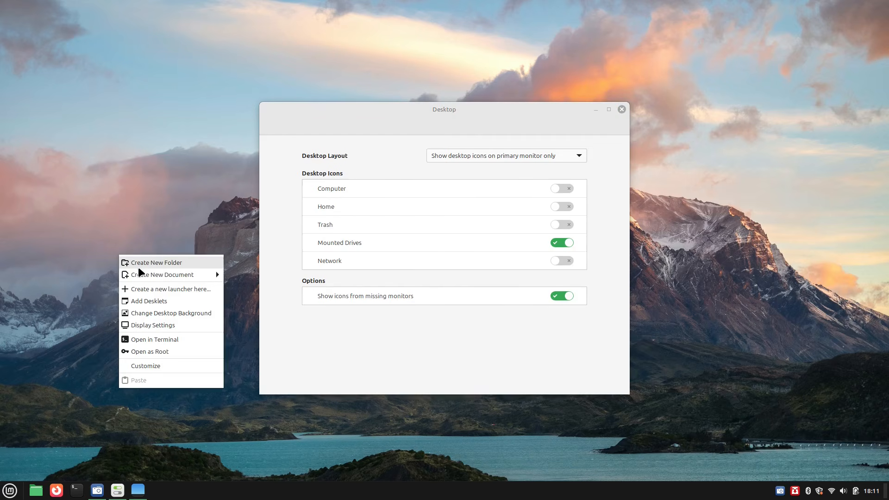
{"action": "left_click", "coordinate": [201, 180]}
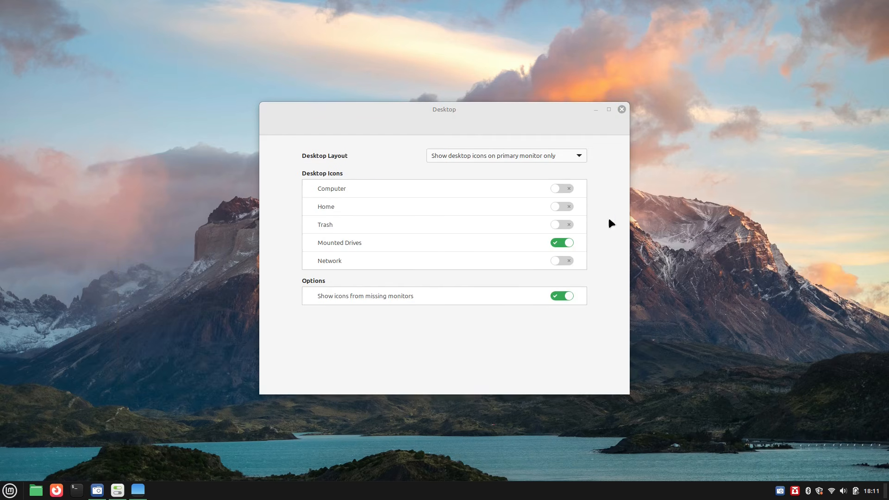
Show the Network, Trash and Home icons on the desktop and close the desktop settings
{"action": "left_click", "coordinate": [562, 258]}
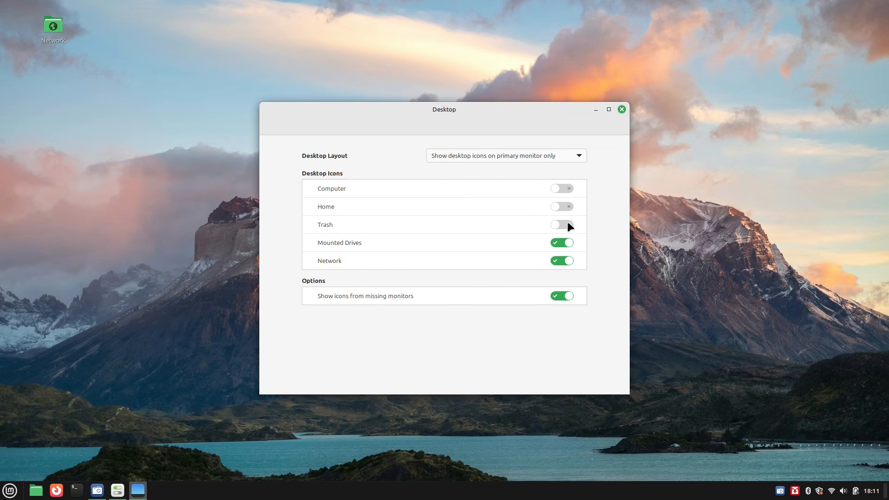
{"action": "left_click", "coordinate": [565, 204]}
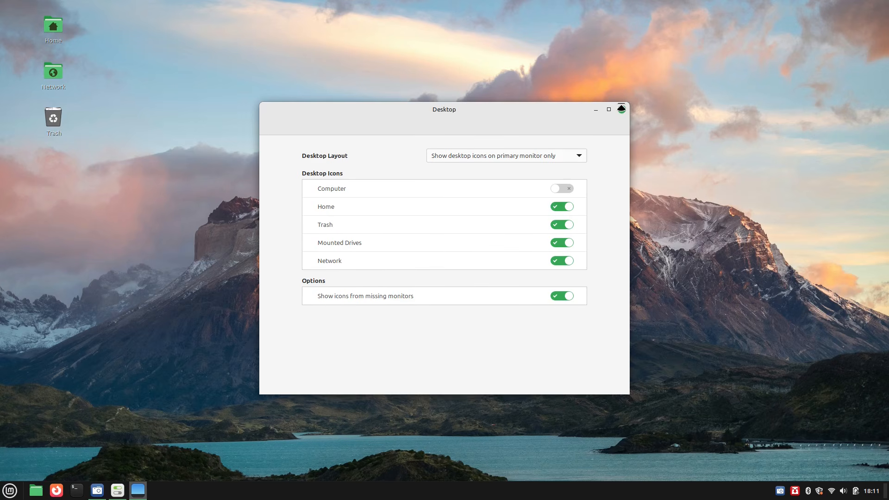
{"action": "left_click", "coordinate": [622, 109]}
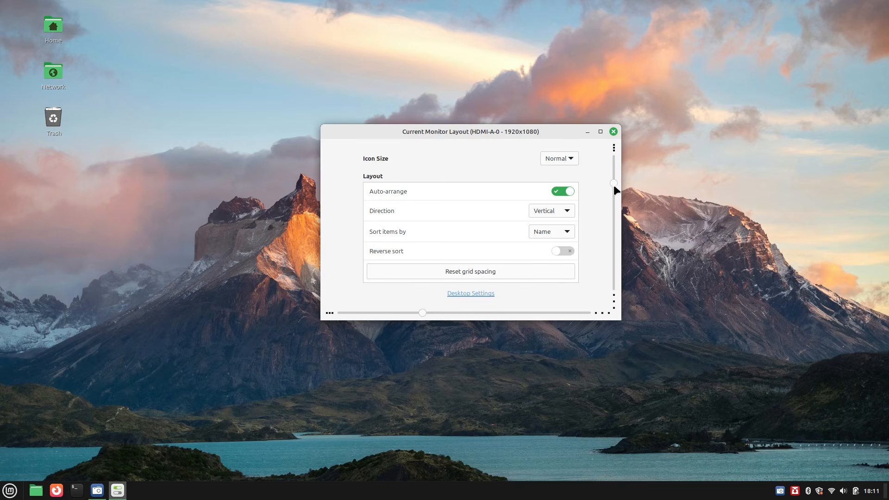
Reduce the vertical spacing of the desktop icon grid and turn off Auto-arrange
{"action": "mouse_move", "coordinate": [613, 185]}
{"action": "left_mouse_down"}
{"action": "mouse_move", "coordinate": [610, 164]}
{"action": "mouse_move", "coordinate": [601, 209]}
{"action": "mouse_move", "coordinate": [605, 171]}
{"action": "left_mouse_up"}
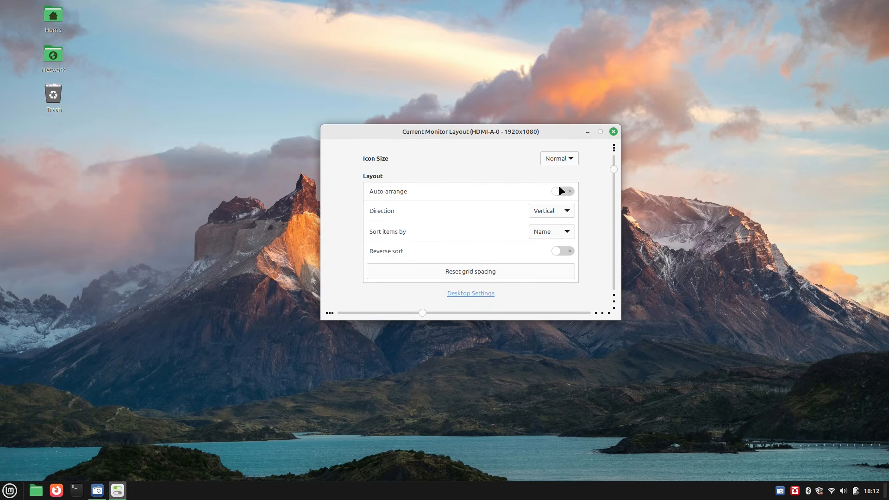
Try the Small, Smaller and Larger desktop icon sizes and return the icon size to Normal
{"action": "left_click", "coordinate": [563, 158]}
{"action": "left_click", "coordinate": [565, 146]}
{"action": "left_click", "coordinate": [568, 159]}
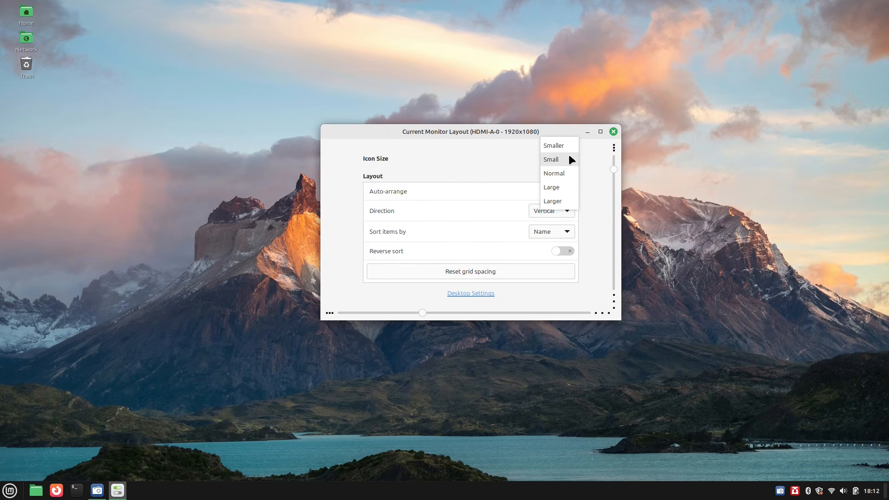
{"action": "left_click", "coordinate": [570, 145]}
{"action": "left_click", "coordinate": [572, 157]}
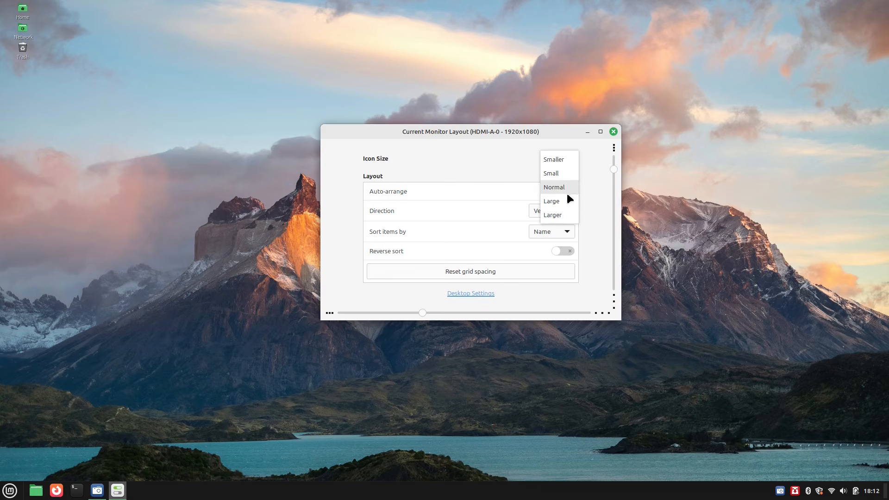
{"action": "left_click", "coordinate": [558, 215]}
{"action": "left_click", "coordinate": [560, 160]}
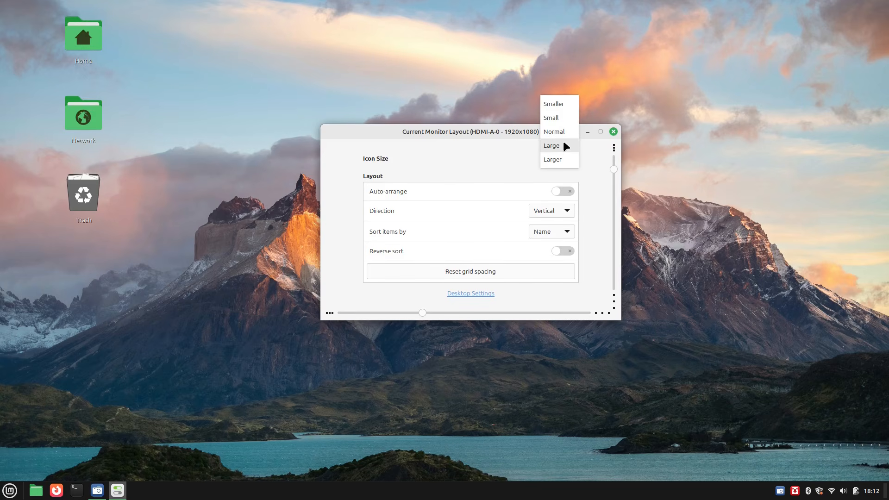
{"action": "left_click", "coordinate": [561, 131]}
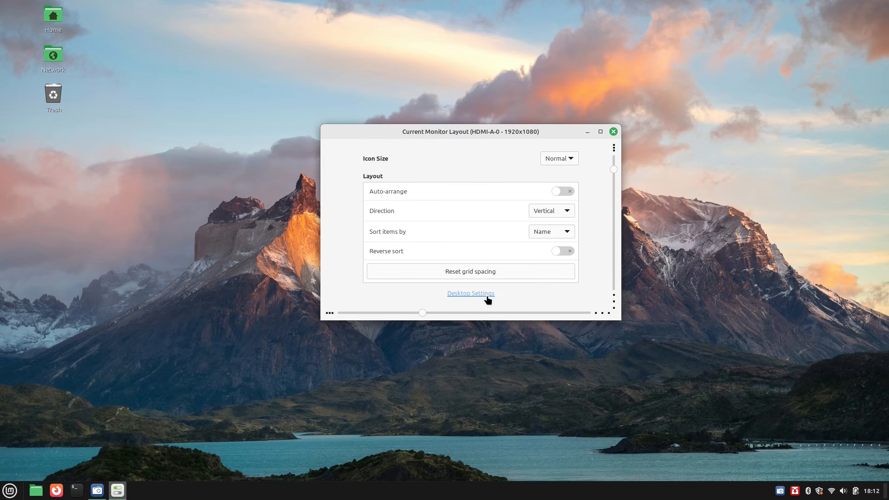
Reduce the horizontal icon spacing, reset the desktop grid spacing, and close the monitor layout window
{"action": "left_click_drag", "start_coordinate": [422, 313], "coordinate": [396, 319]}
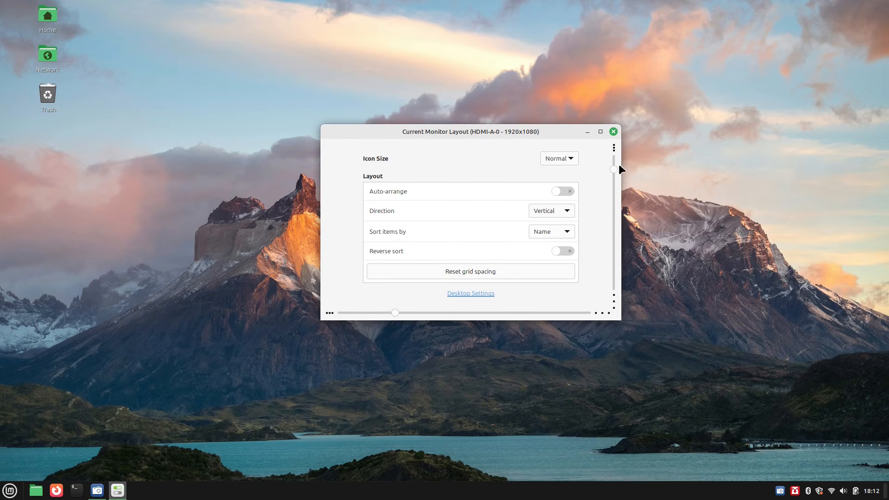
{"action": "left_click", "coordinate": [509, 269]}
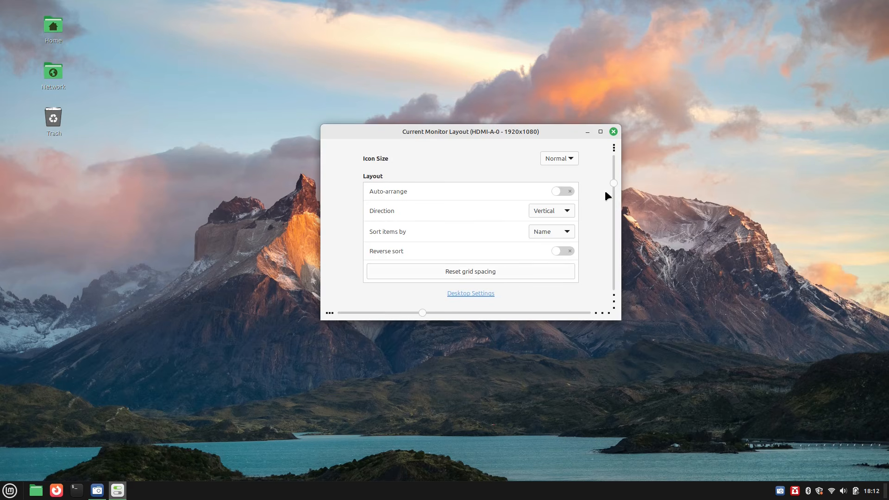
{"action": "left_click", "coordinate": [611, 131]}
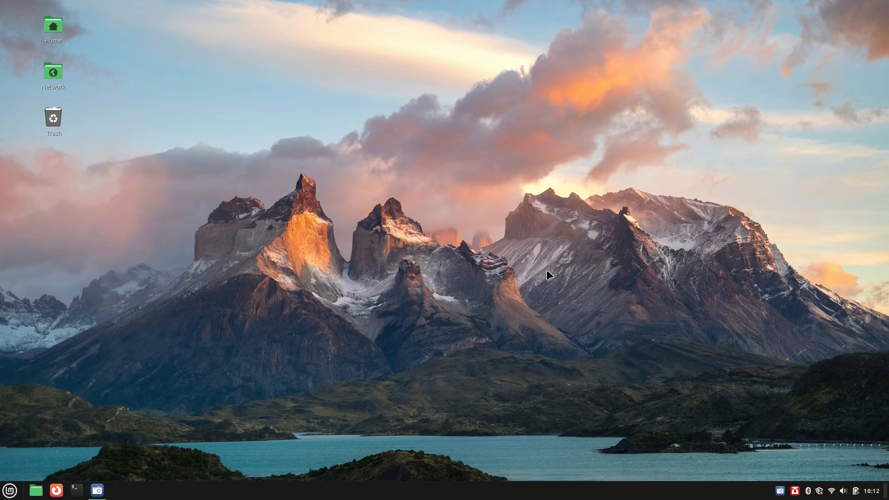